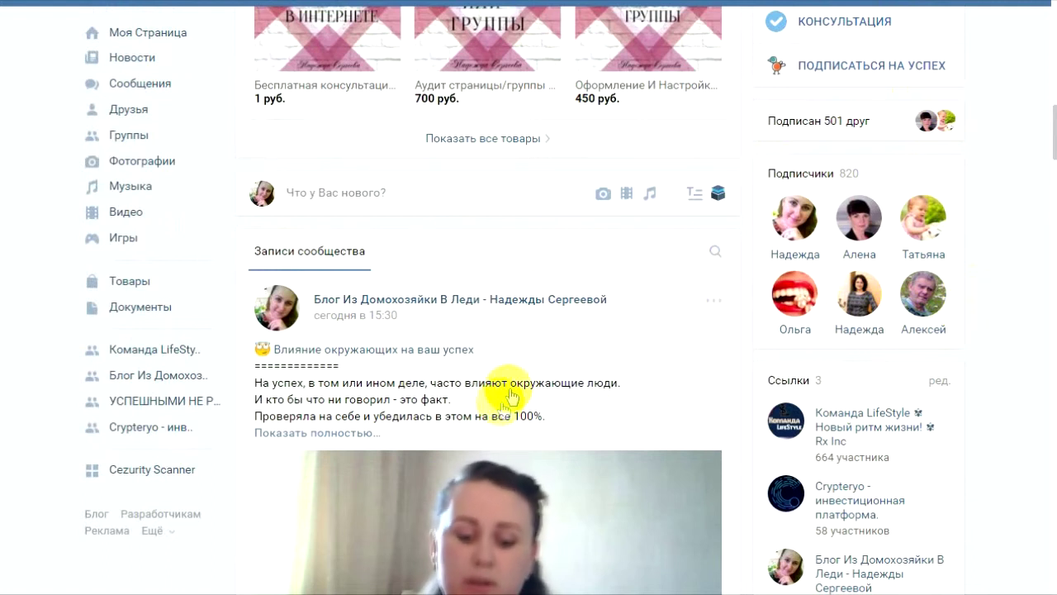
# Step: Copy the link address of the community post "Влияние окружающих на ваш успех"
pyautogui.scroll(-2, 801, 347)
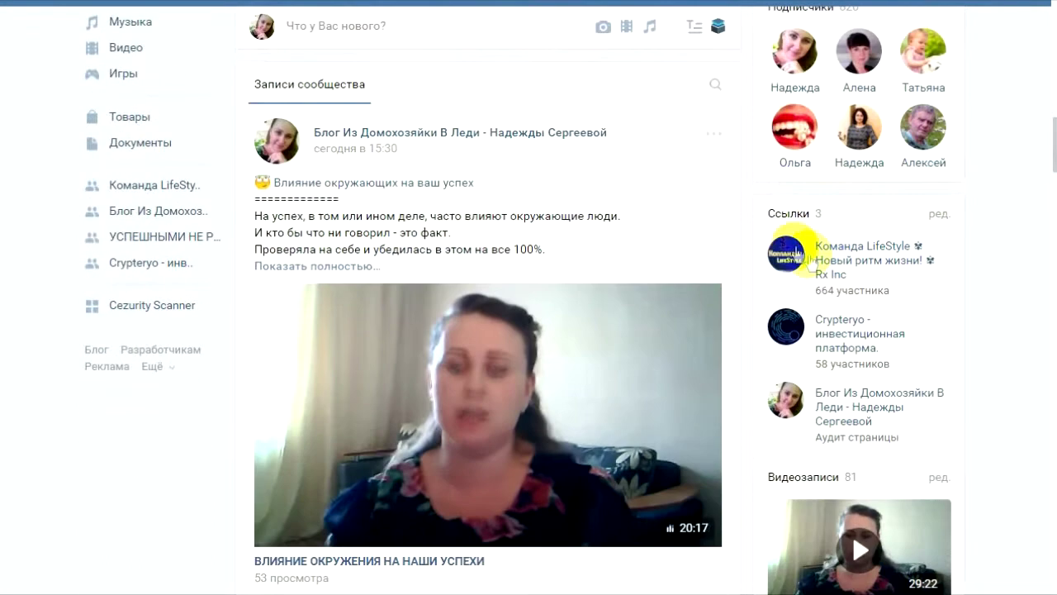
pyautogui.moveTo(713, 134)
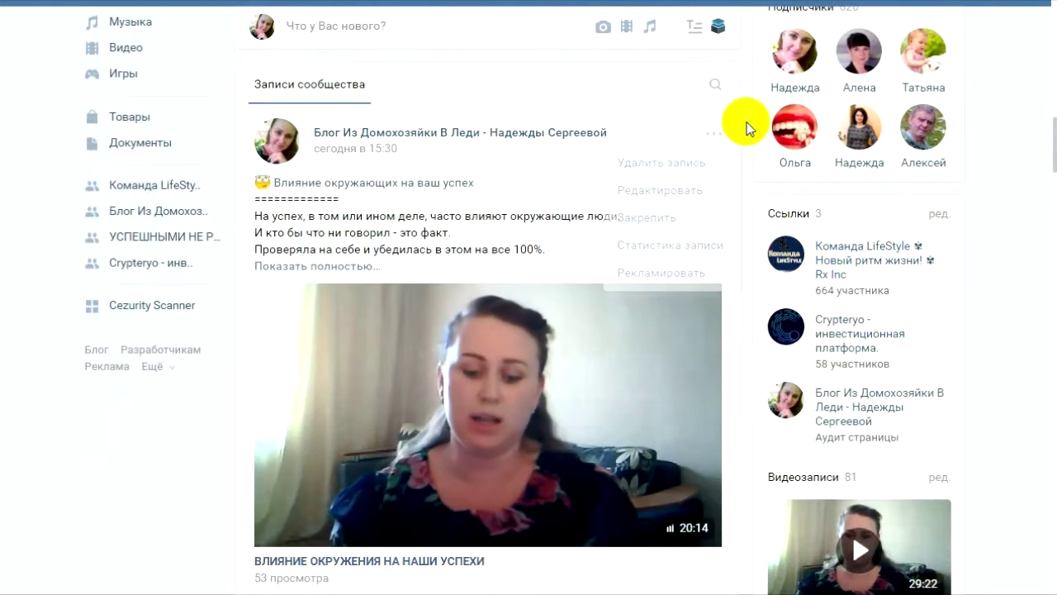
pyautogui.moveTo(375, 156)
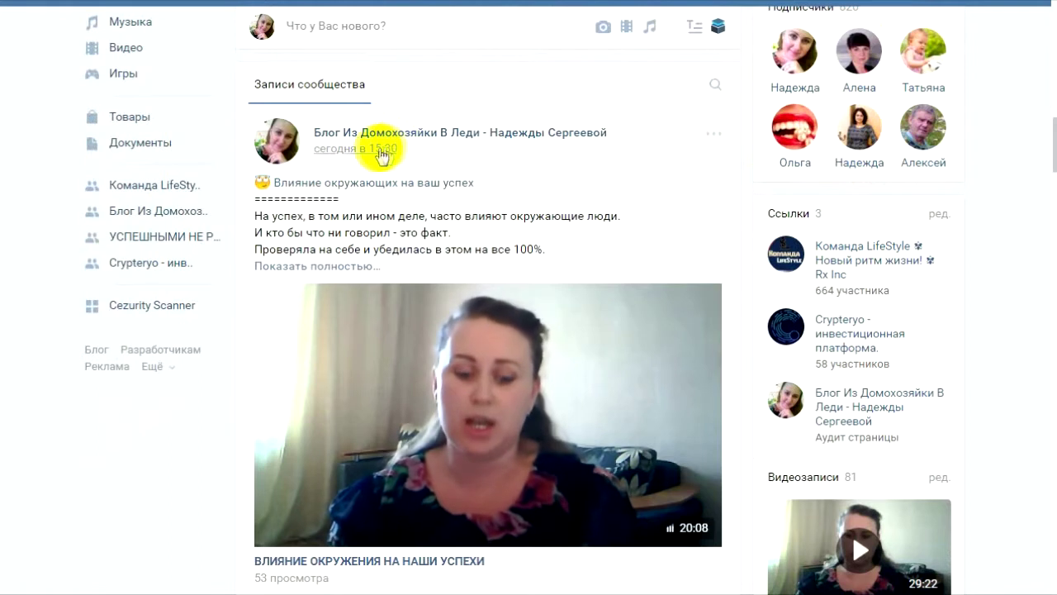
pyautogui.rightClick(370, 157)
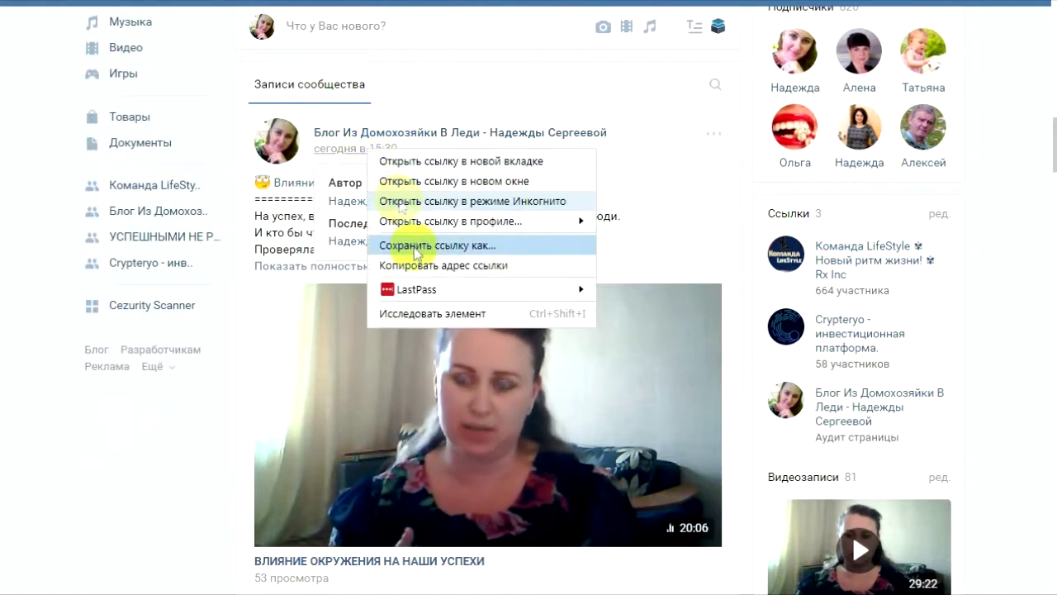
pyautogui.click(430, 265)
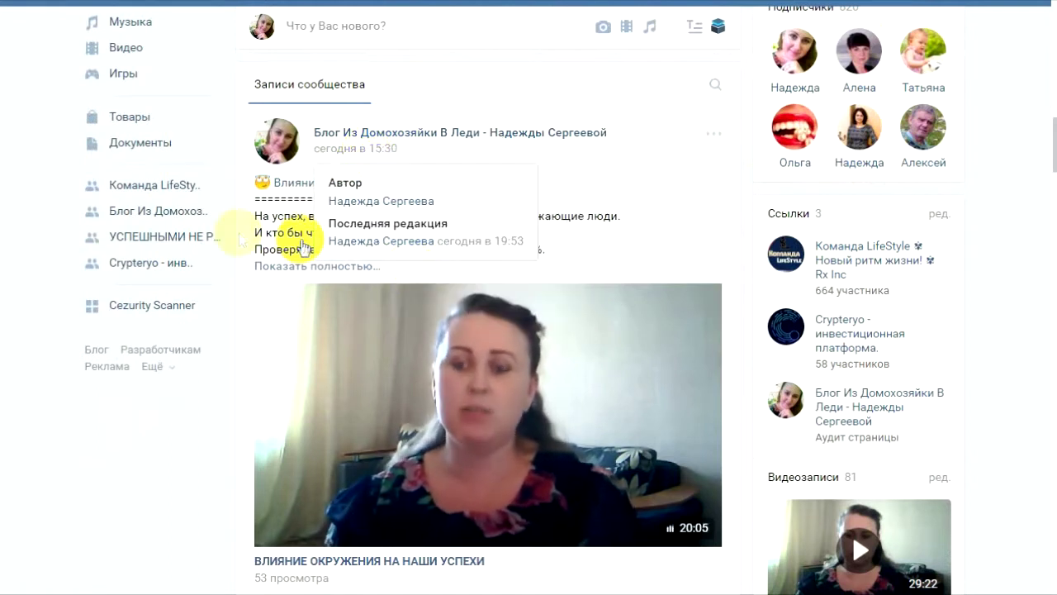
# Step: Start a new targeted ad from the VK advertising page, using the "Универсальная запись" format
pyautogui.click(105, 367)
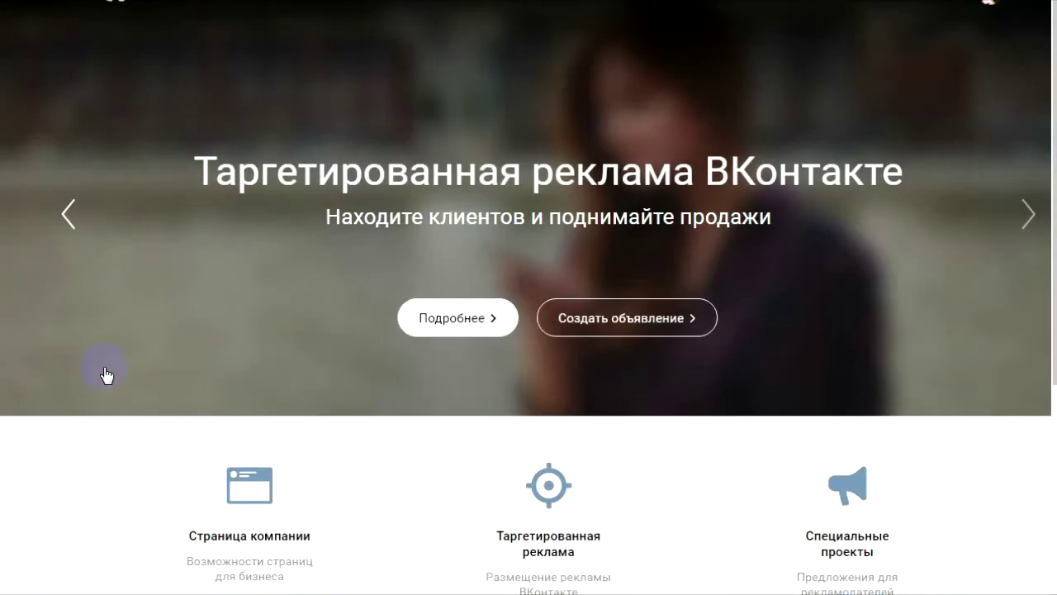
pyautogui.click(631, 322)
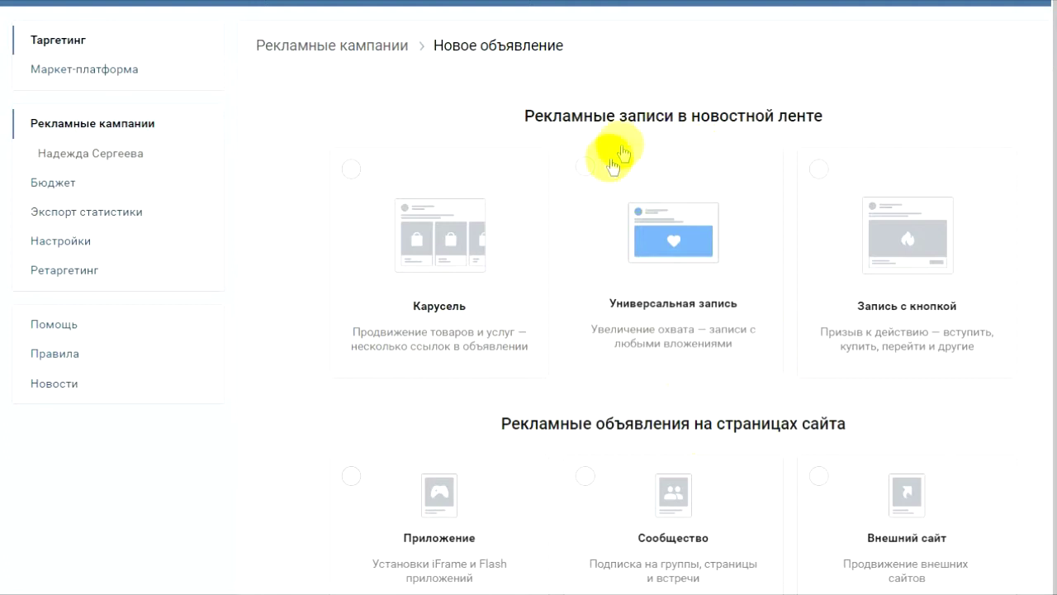
pyautogui.click(676, 230)
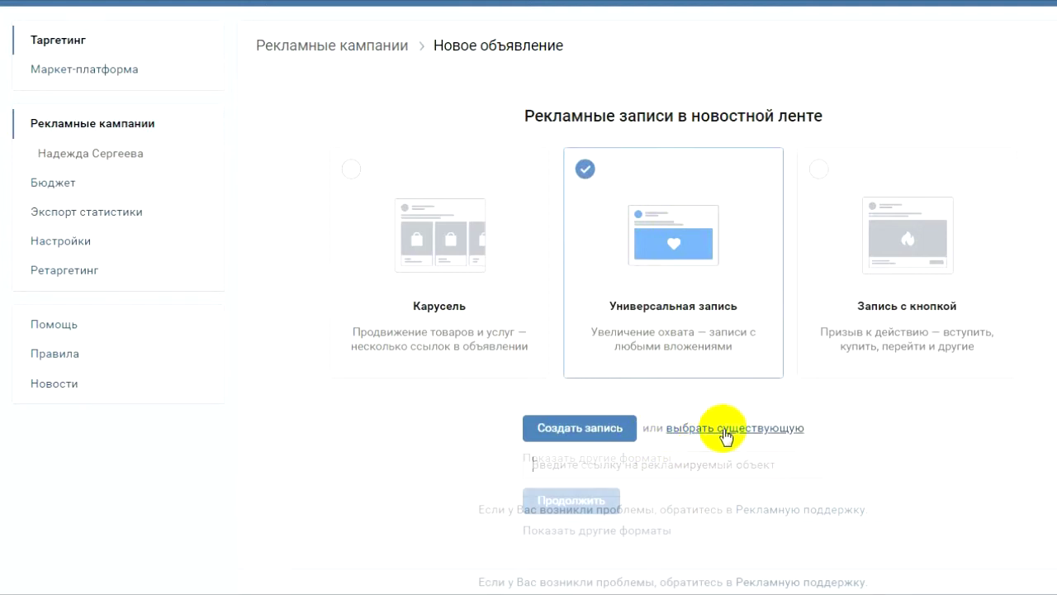
# Step: Choose an existing post as the advertised object by pasting its copied link, and continue to the ad settings
pyautogui.rightClick(610, 465)
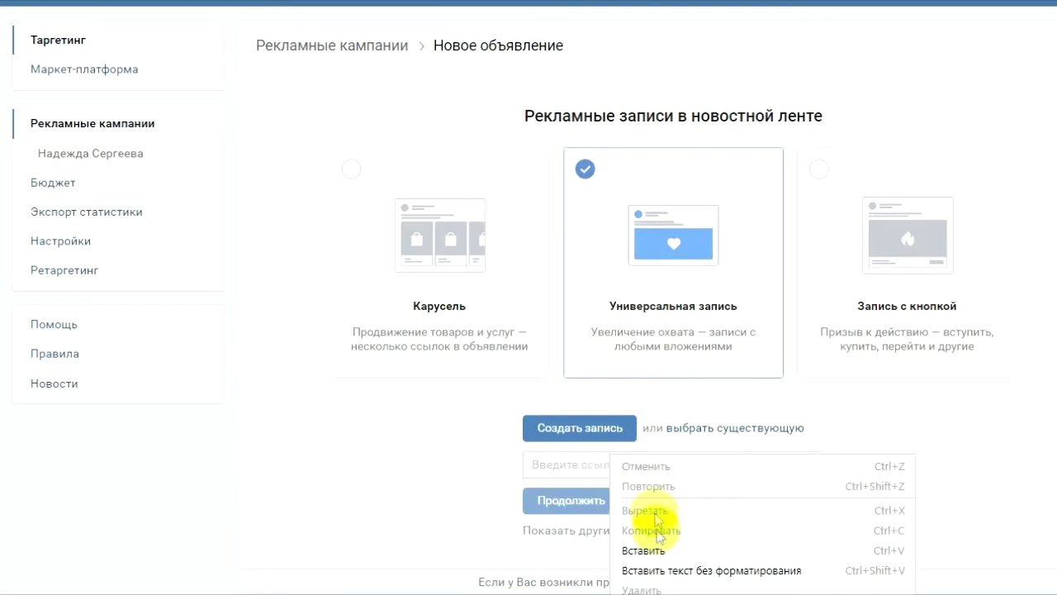
pyautogui.click(644, 550)
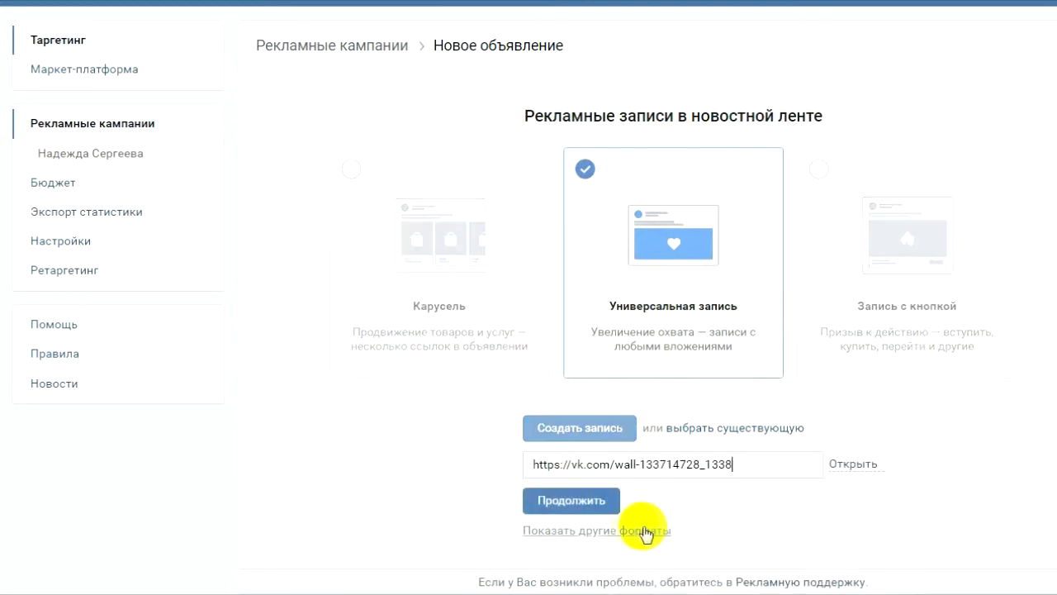
pyautogui.click(580, 502)
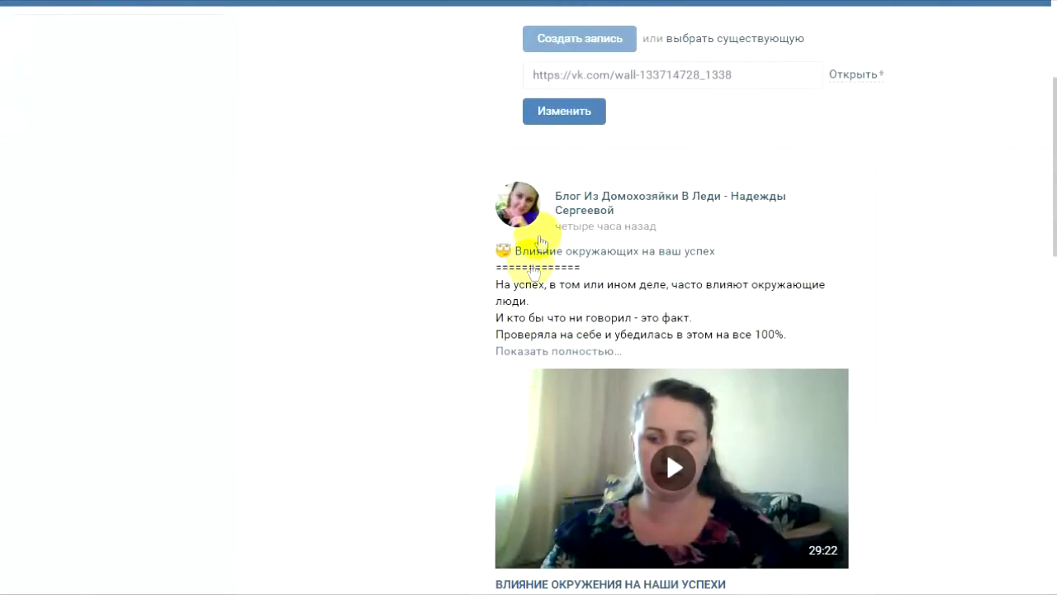
# Step: Set the ad's topic (Тематика объявления) to "Обучающие курсы" and dismiss the new-post notification
pyautogui.scroll(-1, 869, 436)
pyautogui.scroll(-4, 870, 436)
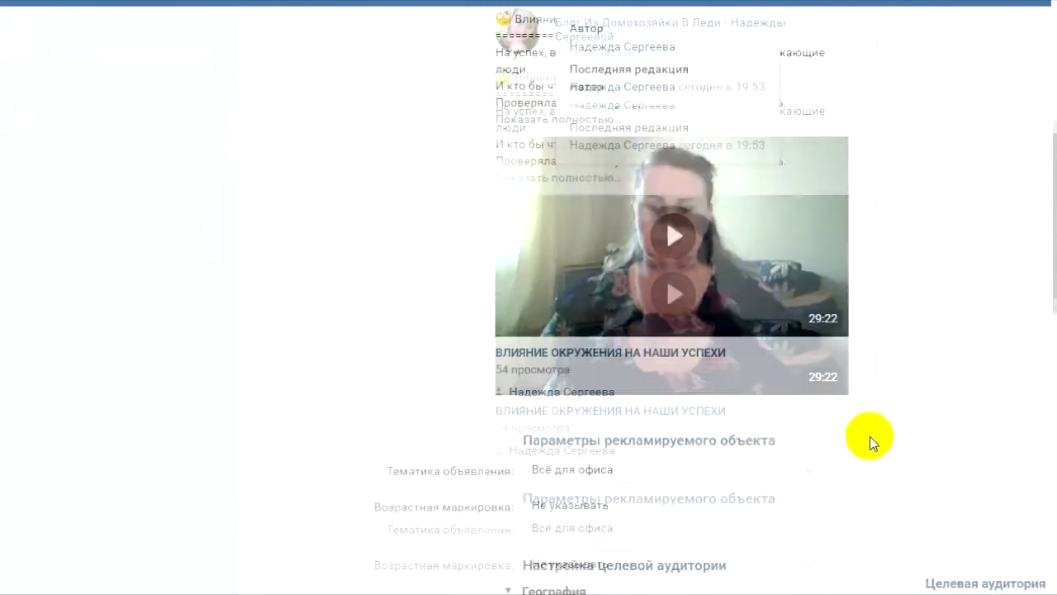
pyautogui.scroll(-1, 870, 436)
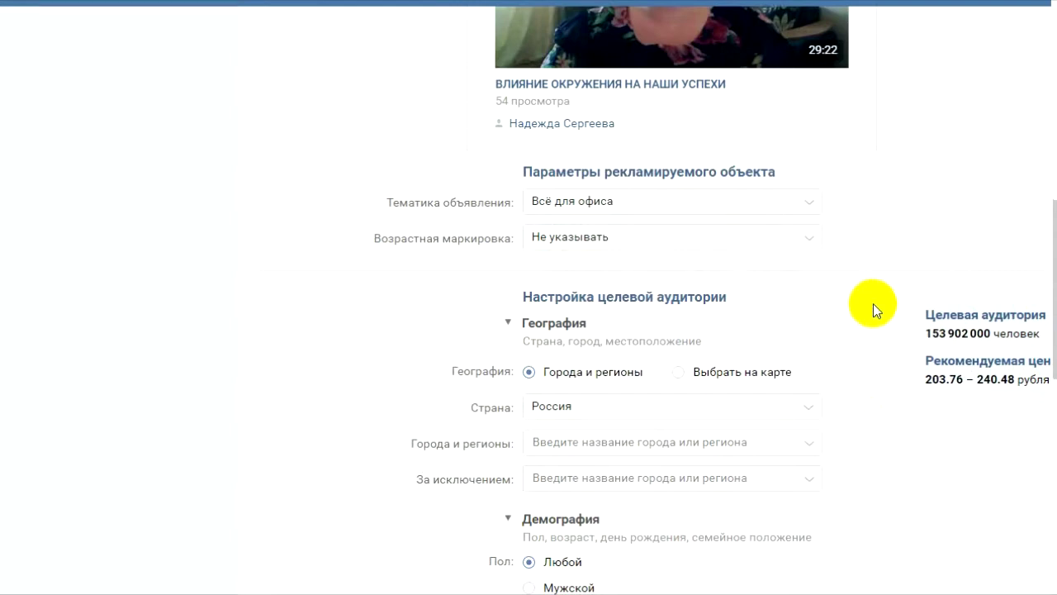
pyautogui.moveTo(450, 199)
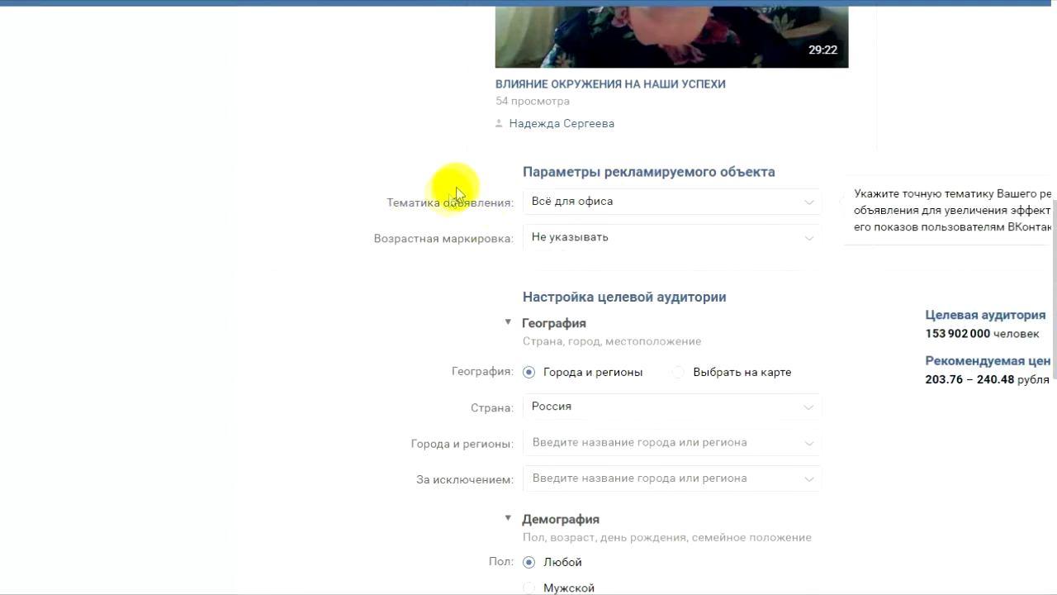
pyautogui.click(633, 201)
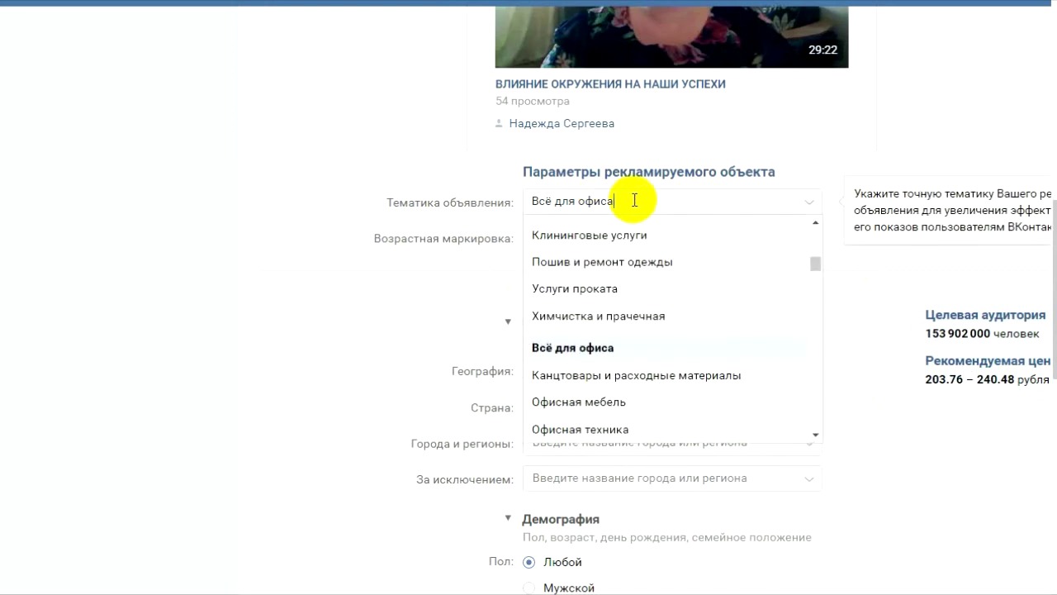
pyautogui.scroll(1, 633, 315)
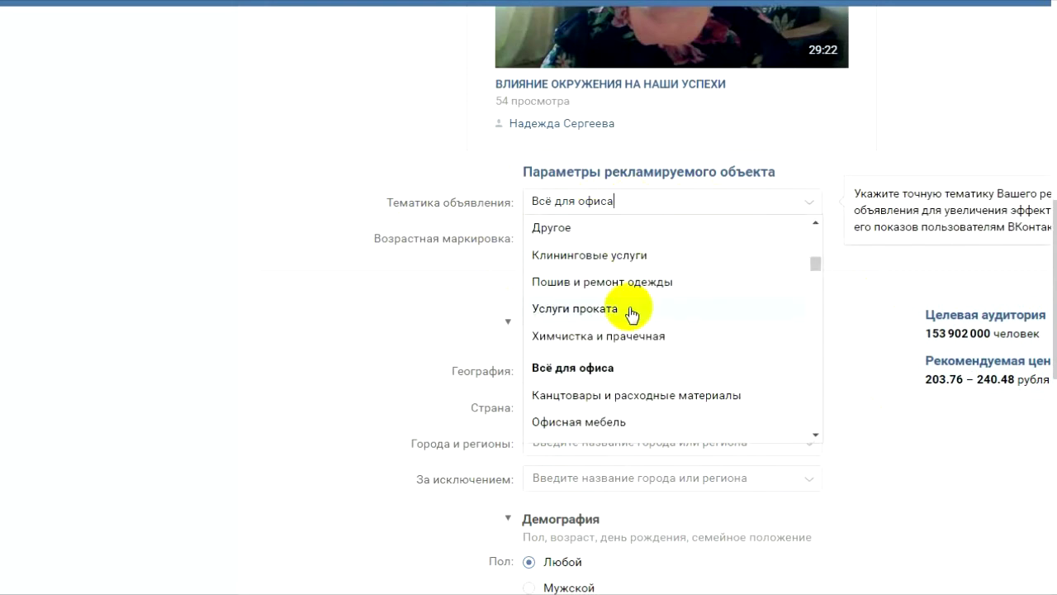
pyautogui.scroll(3, 632, 315)
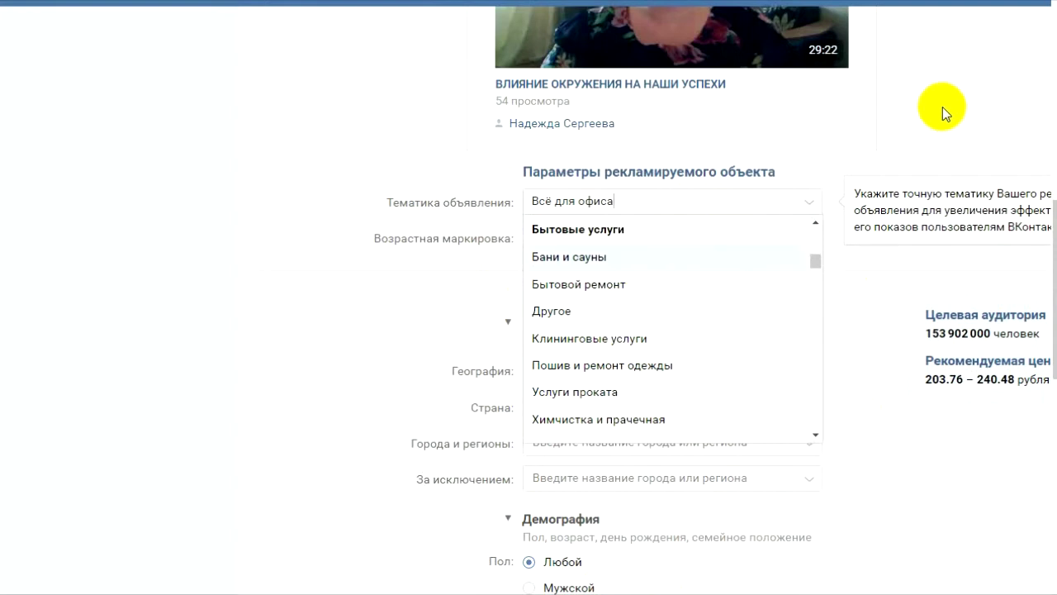
pyautogui.scroll(-3, 638, 295)
pyautogui.scroll(-8, 638, 295)
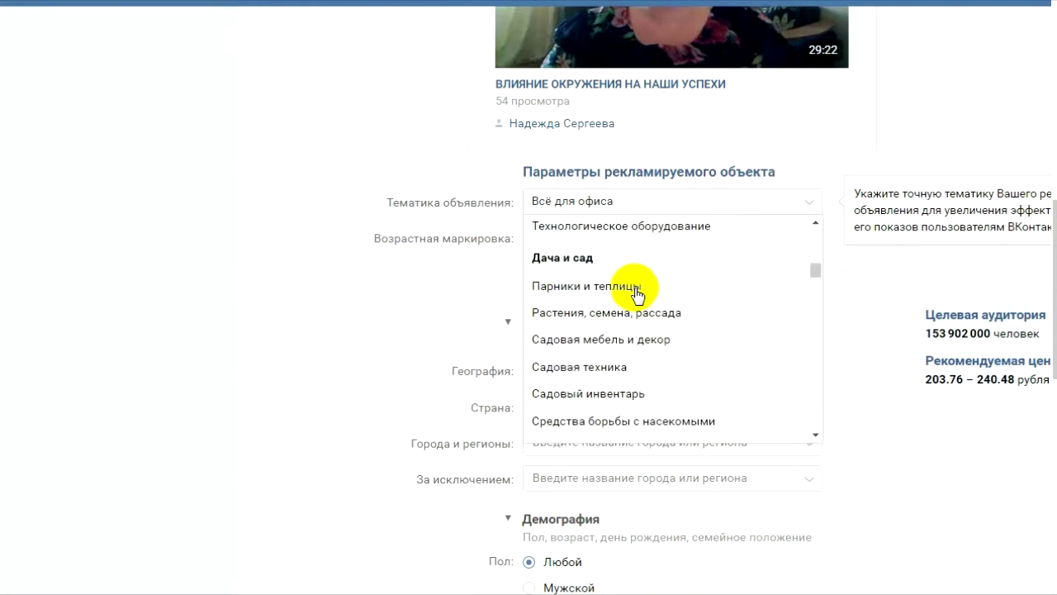
pyautogui.scroll(-6, 638, 294)
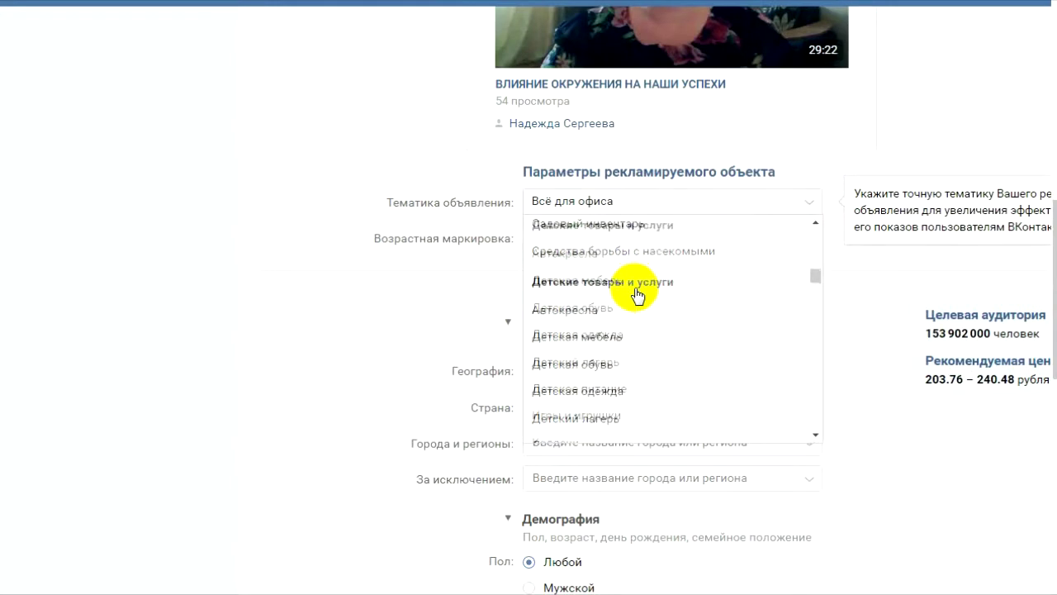
pyautogui.scroll(-6, 638, 295)
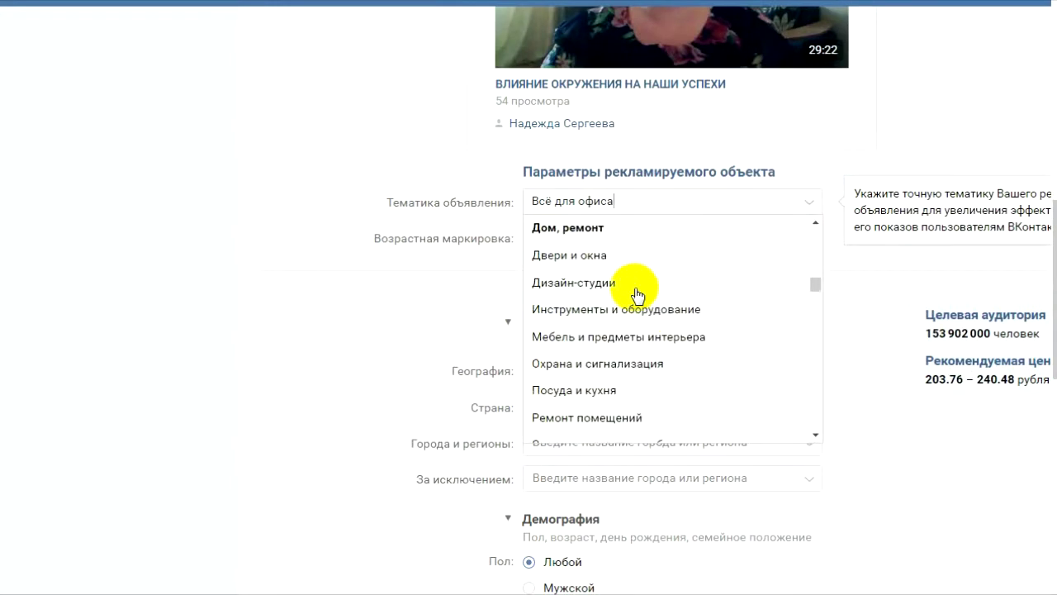
pyautogui.scroll(-5, 638, 295)
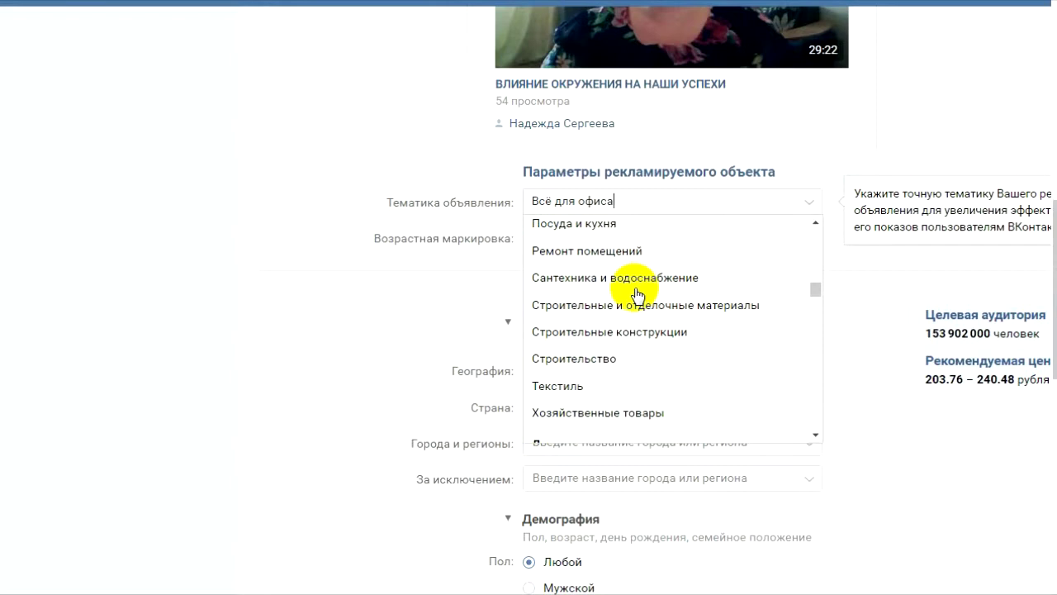
pyautogui.scroll(-4, 638, 295)
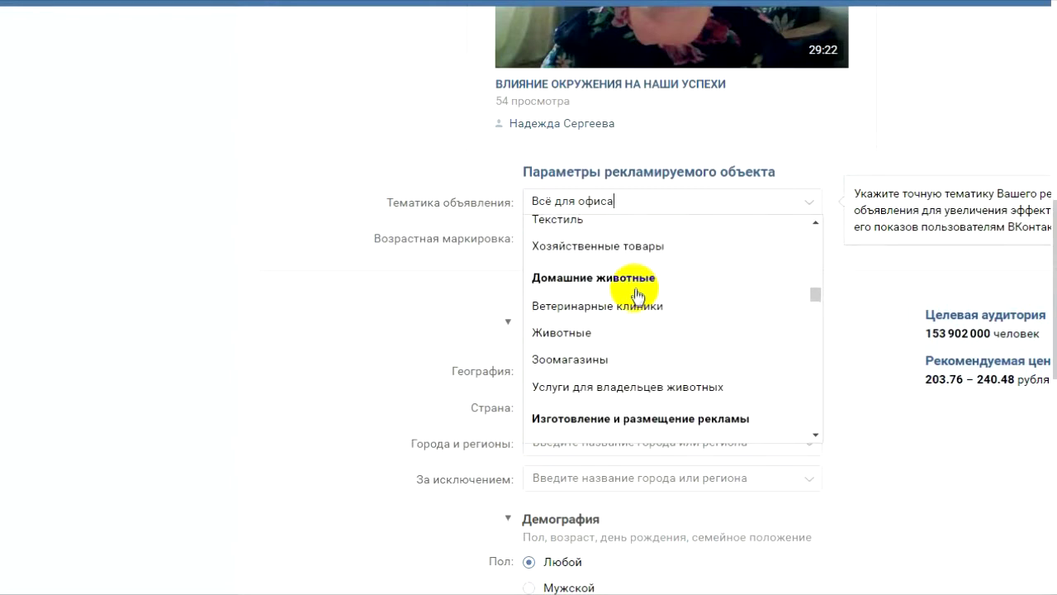
pyautogui.scroll(-1, 638, 295)
pyautogui.scroll(-1, 638, 295)
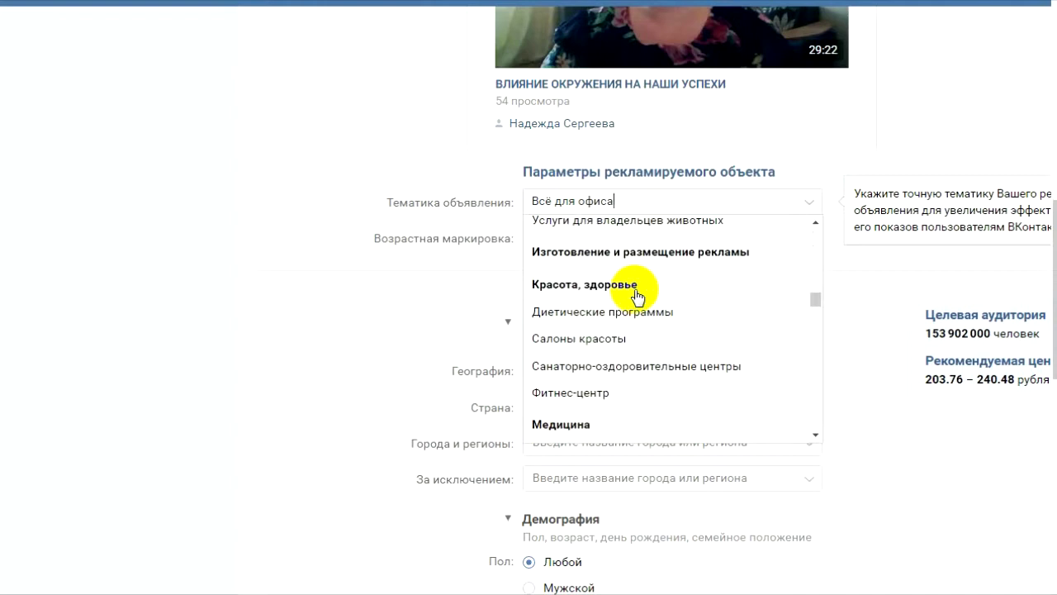
pyautogui.scroll(-4, 638, 295)
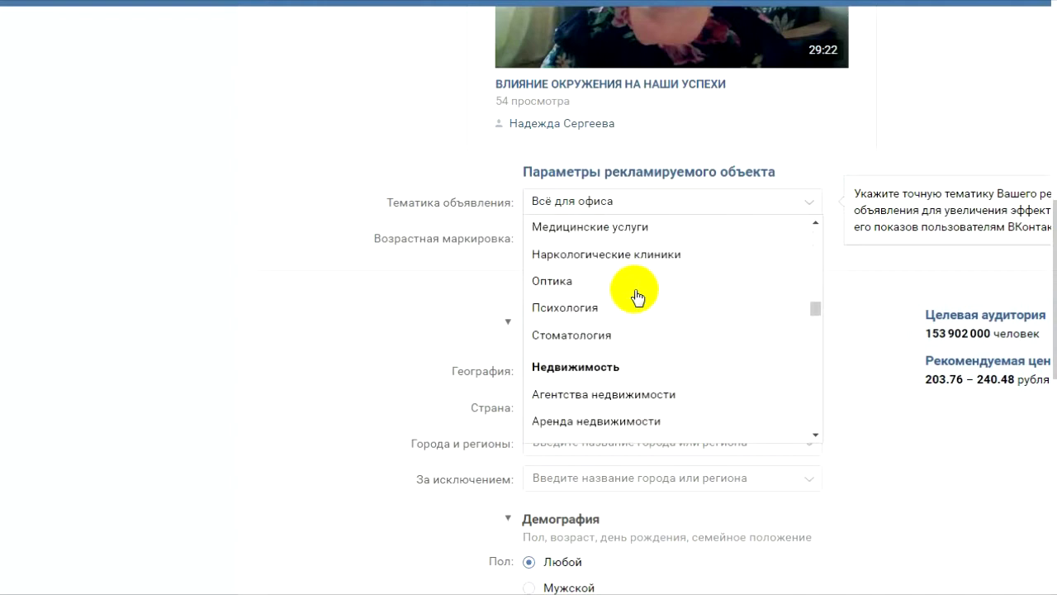
pyautogui.scroll(-2, 638, 295)
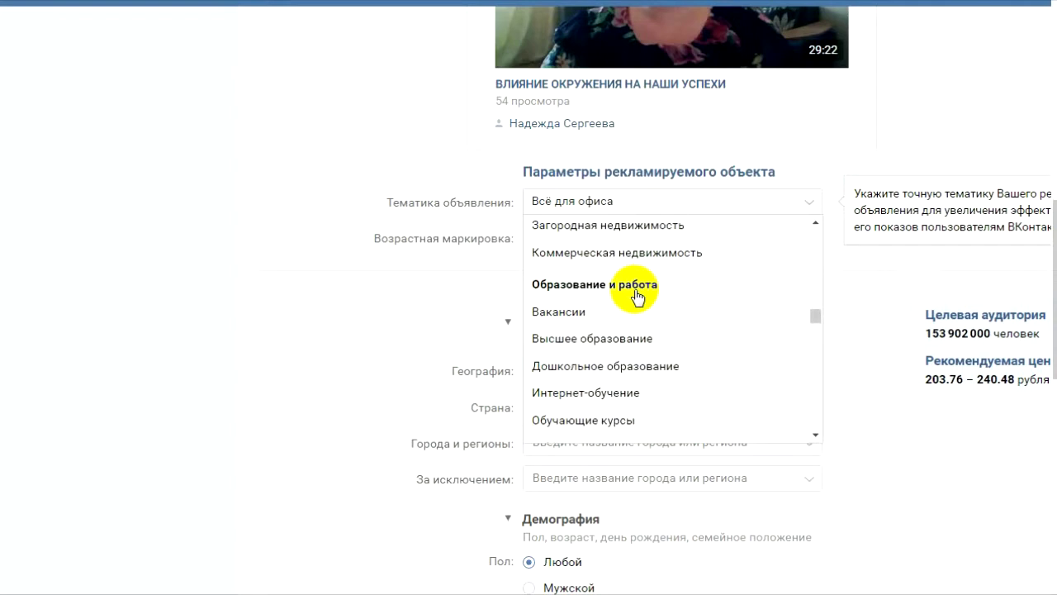
pyautogui.scroll(-1, 637, 298)
pyautogui.scroll(-1, 638, 297)
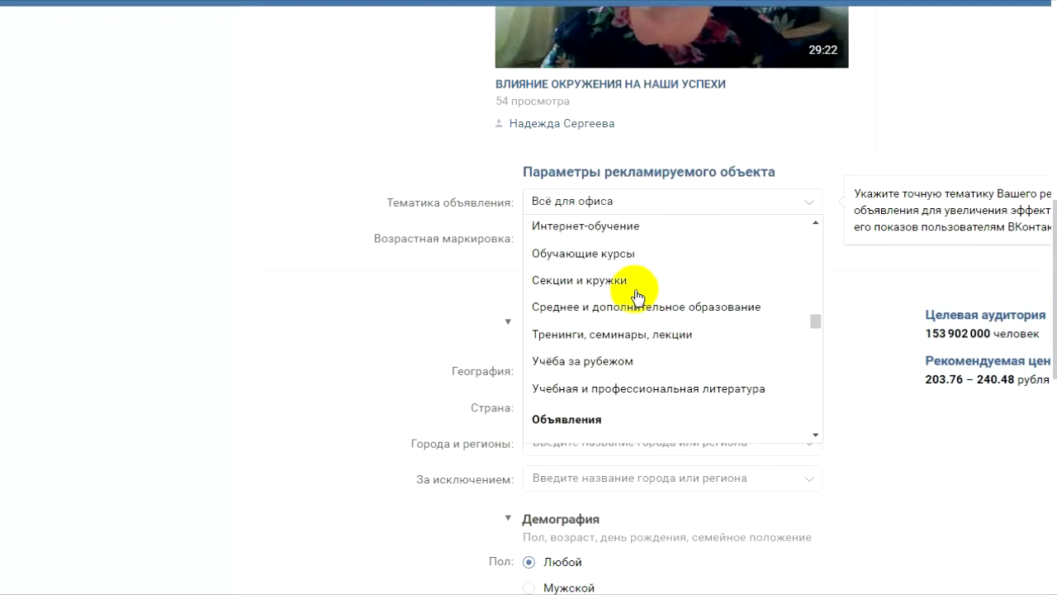
pyautogui.scroll(-2, 638, 295)
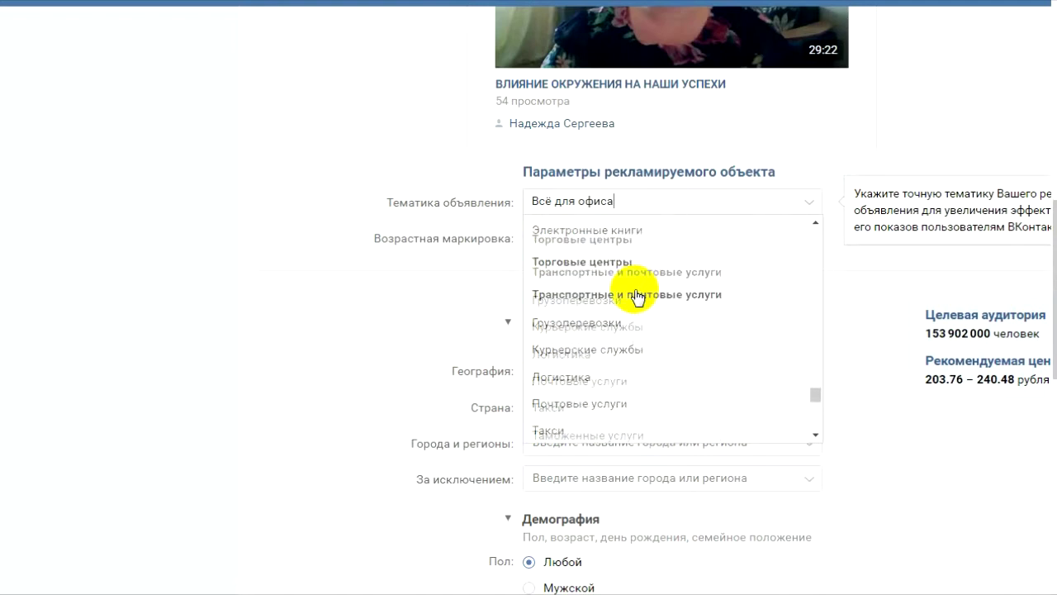
pyautogui.scroll(-2, 638, 297)
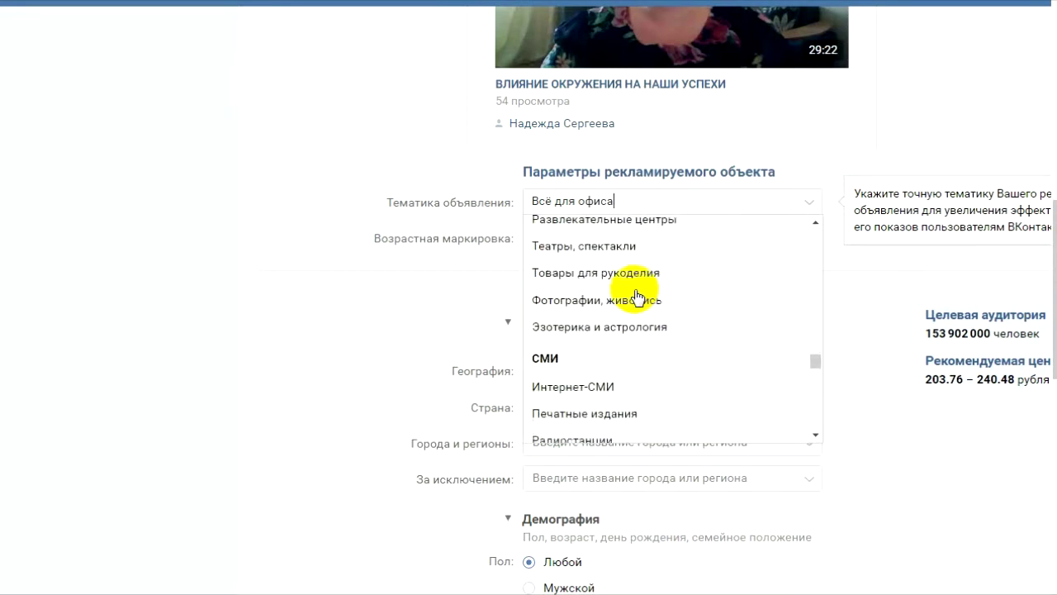
pyautogui.scroll(4, 637, 297)
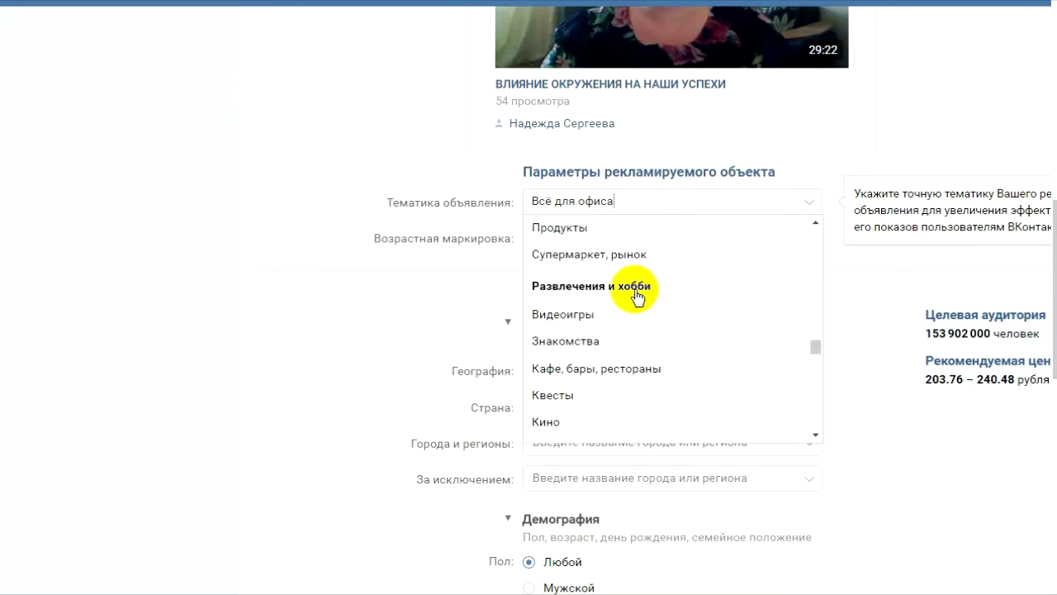
pyautogui.scroll(-1, 637, 297)
pyautogui.scroll(3, 638, 298)
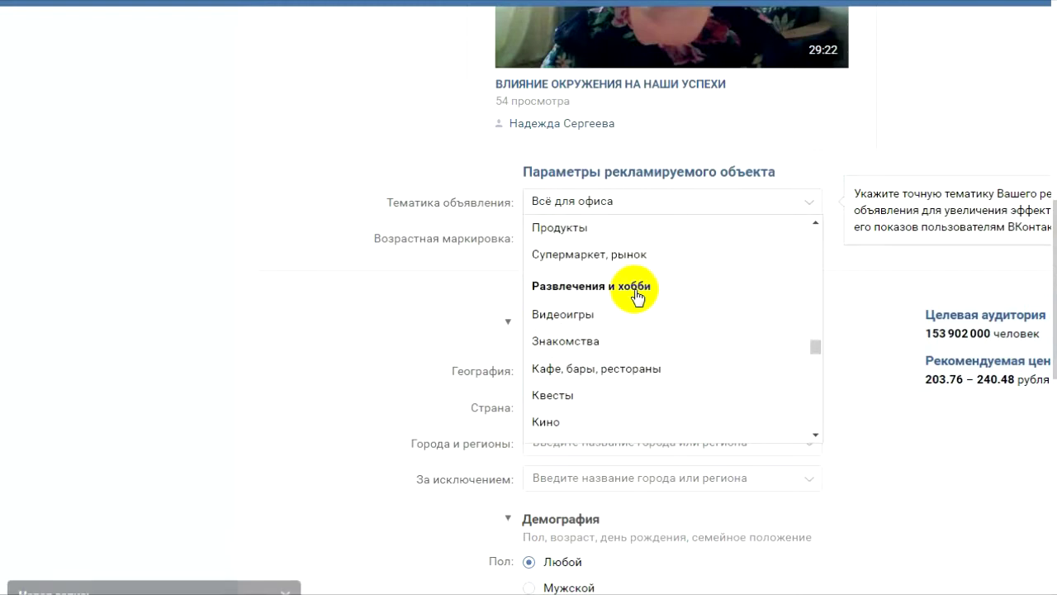
pyautogui.scroll(5, 637, 297)
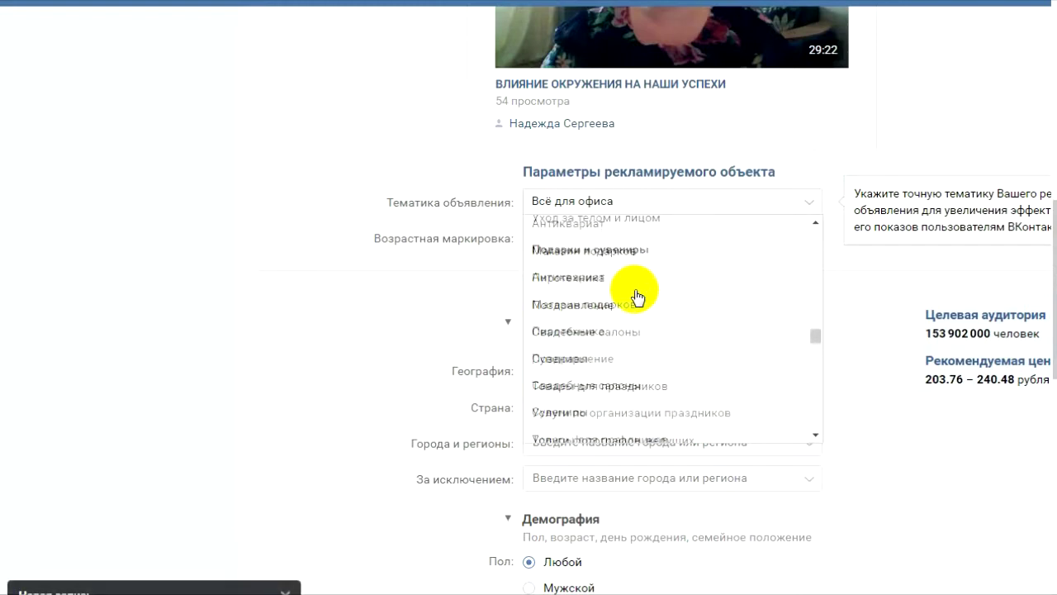
pyautogui.scroll(8, 637, 297)
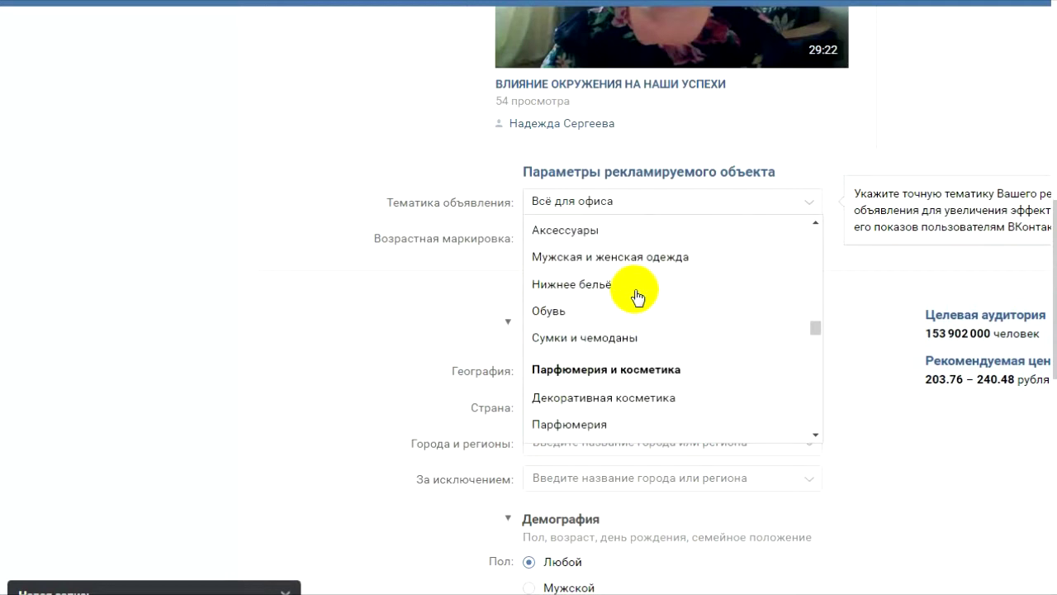
pyautogui.scroll(4, 638, 298)
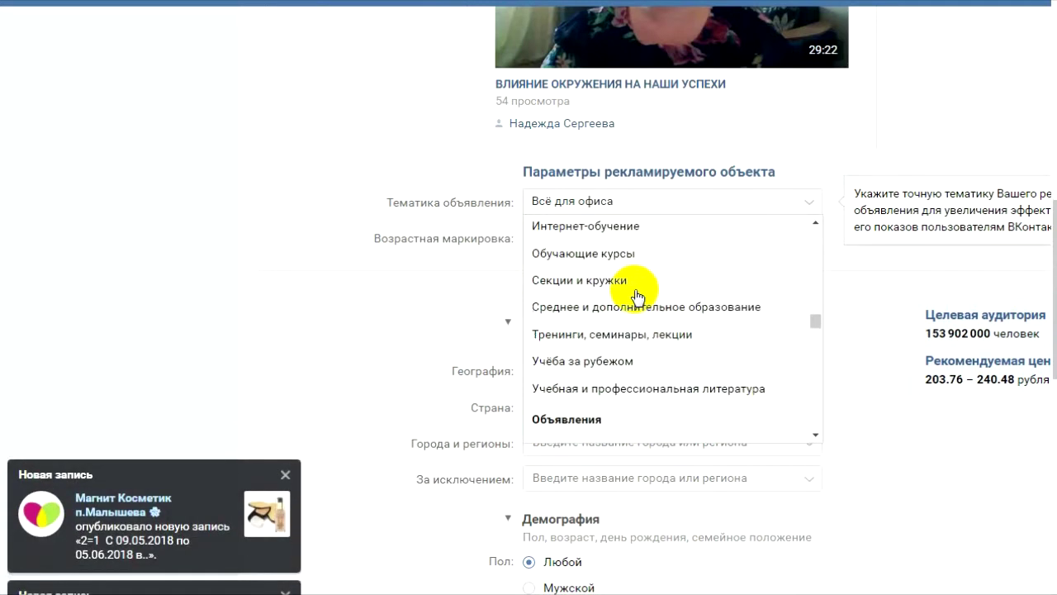
pyautogui.click(632, 255)
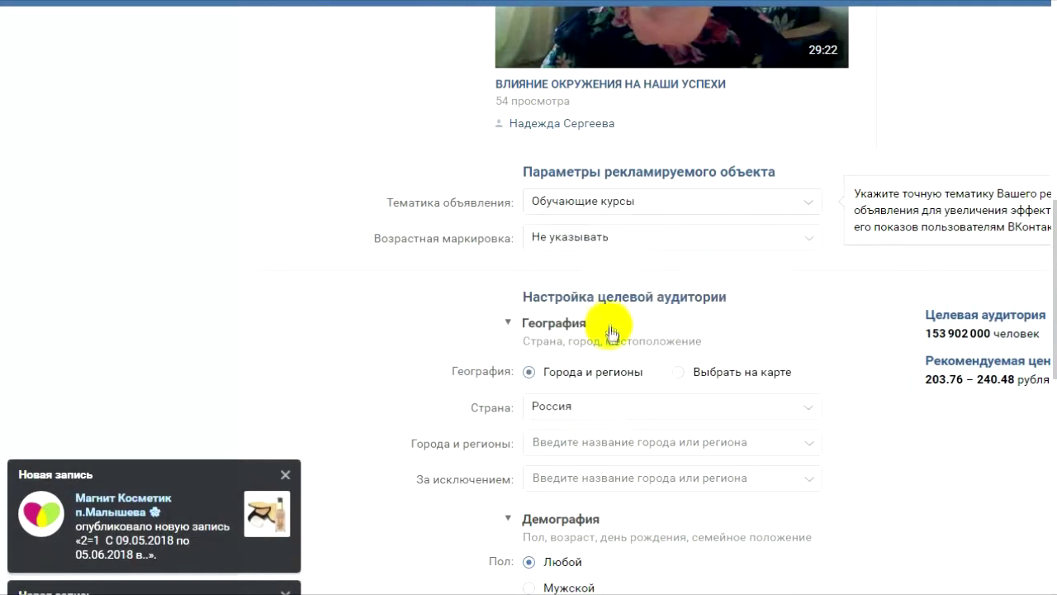
pyautogui.click(285, 474)
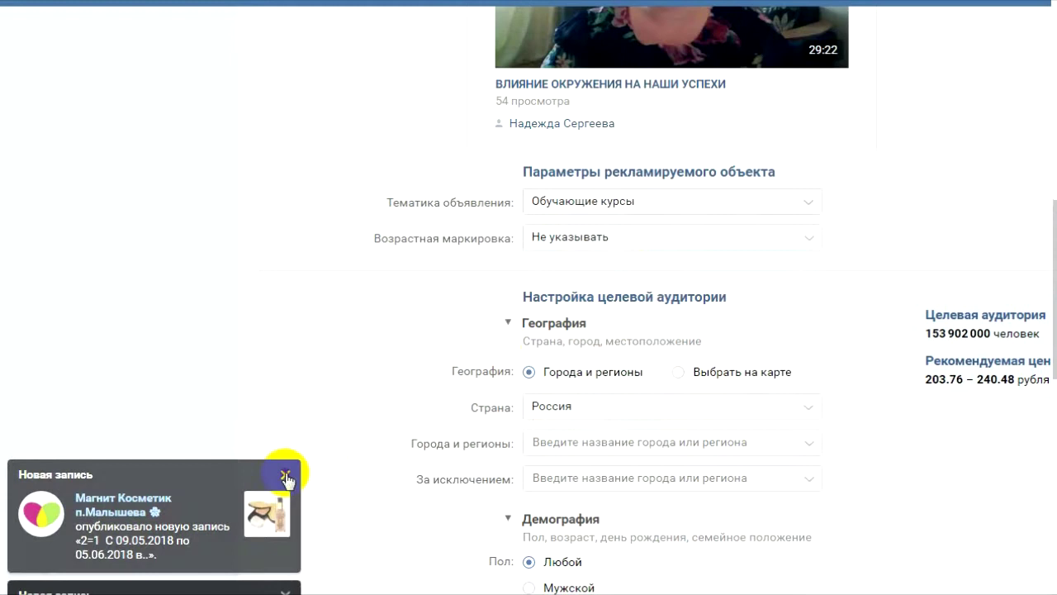
# Step: Dismiss the remaining new-post notification and set the target audience's gender (Пол) to "Женский"
pyautogui.click(285, 591)
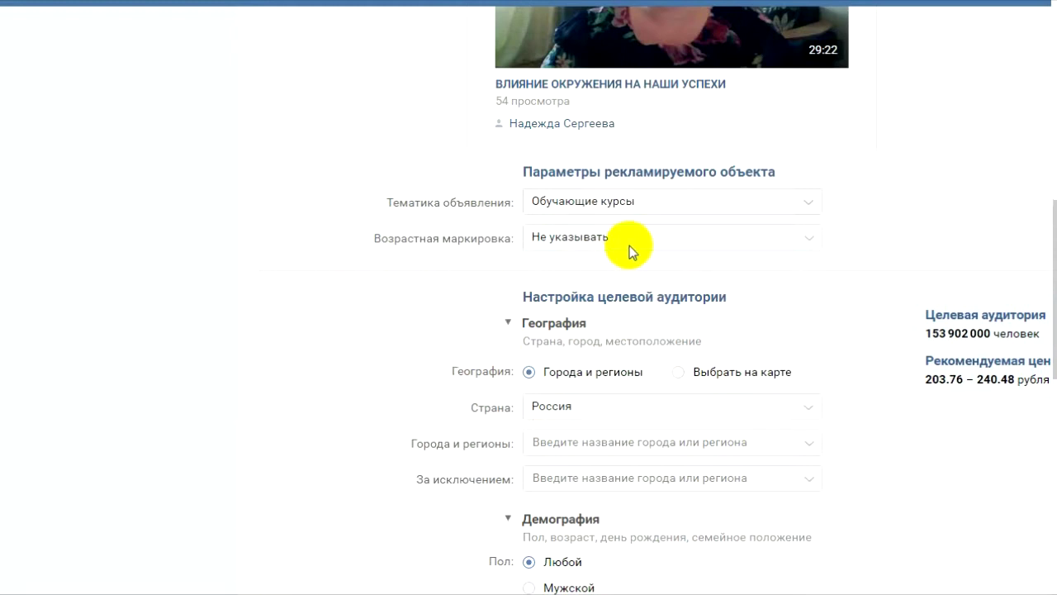
pyautogui.scroll(-3, 472, 285)
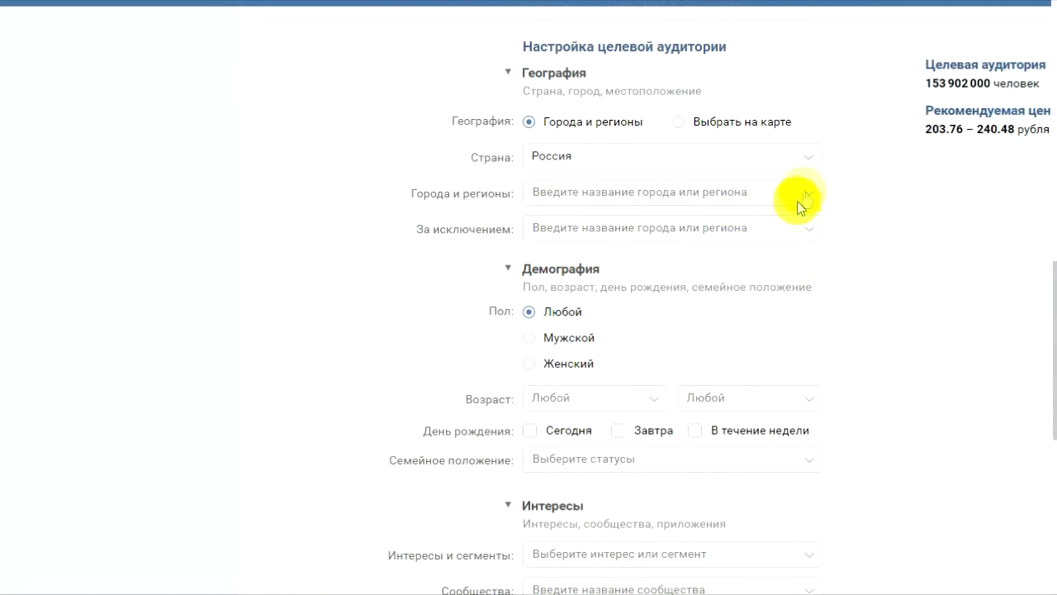
pyautogui.click(555, 373)
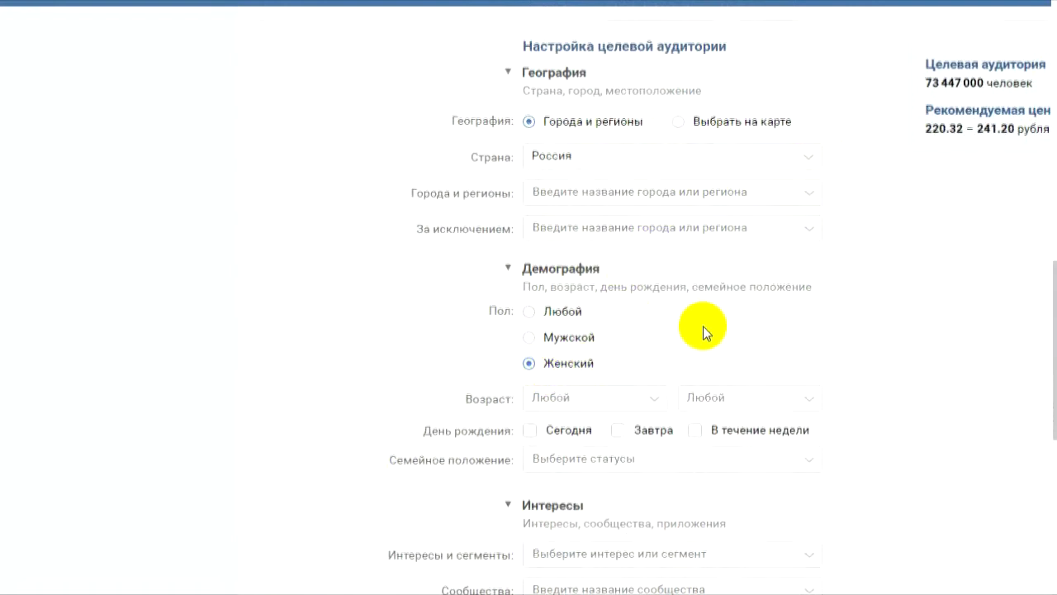
# Step: Set the lower age limit (Возраст) of the target audience to "от 26"
pyautogui.scroll(-1, 703, 327)
pyautogui.scroll(-1, 703, 329)
pyautogui.click(644, 235)
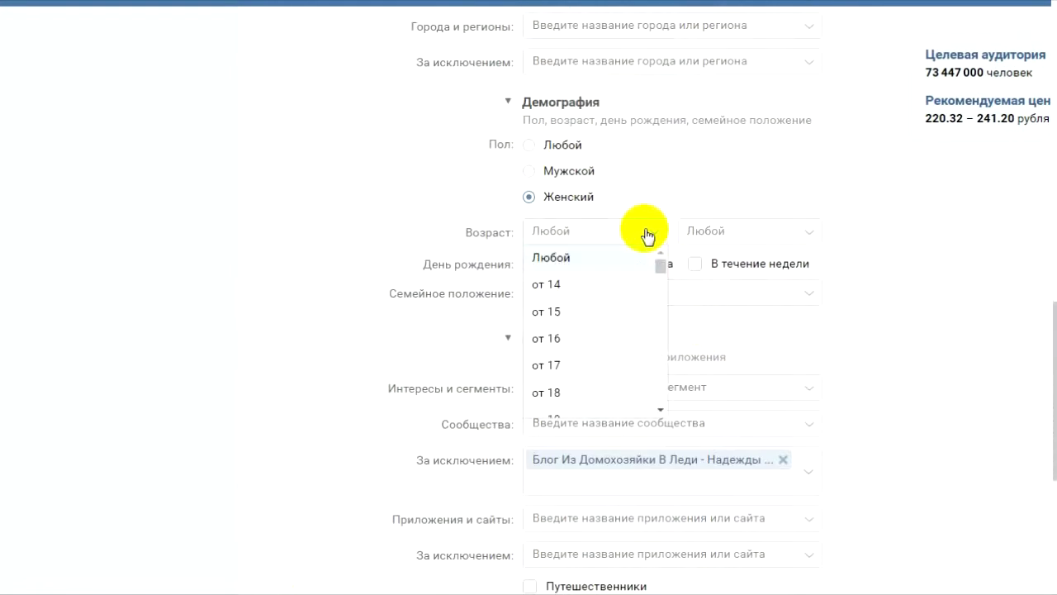
pyautogui.scroll(-1, 607, 355)
pyautogui.scroll(-5, 607, 355)
pyautogui.scroll(2, 603, 358)
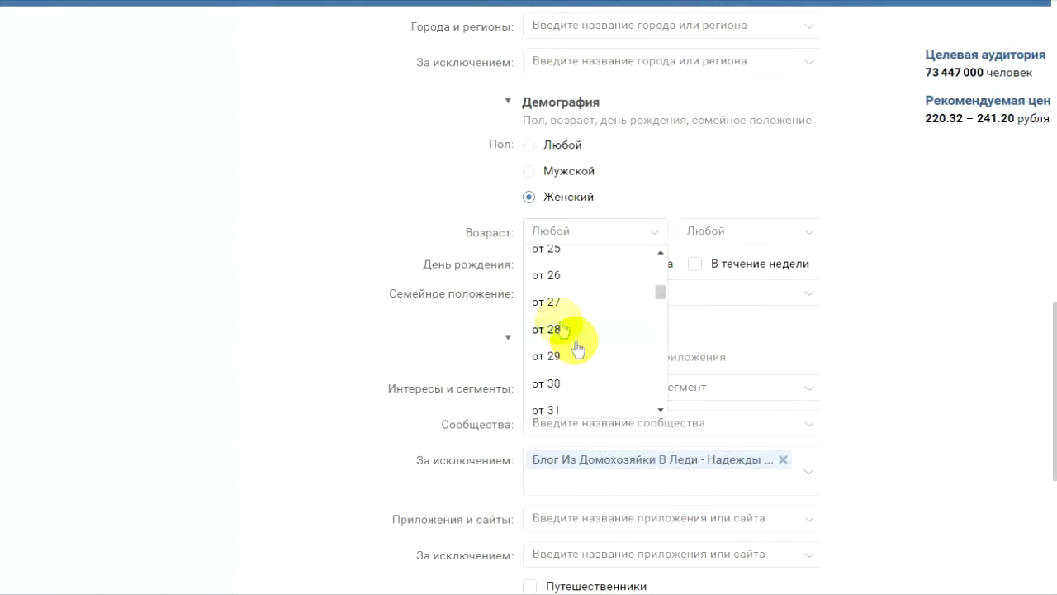
pyautogui.click(552, 275)
# Step: Set the upper age limit of the target audience to "до 36"
pyautogui.click(735, 231)
pyautogui.scroll(-3, 720, 355)
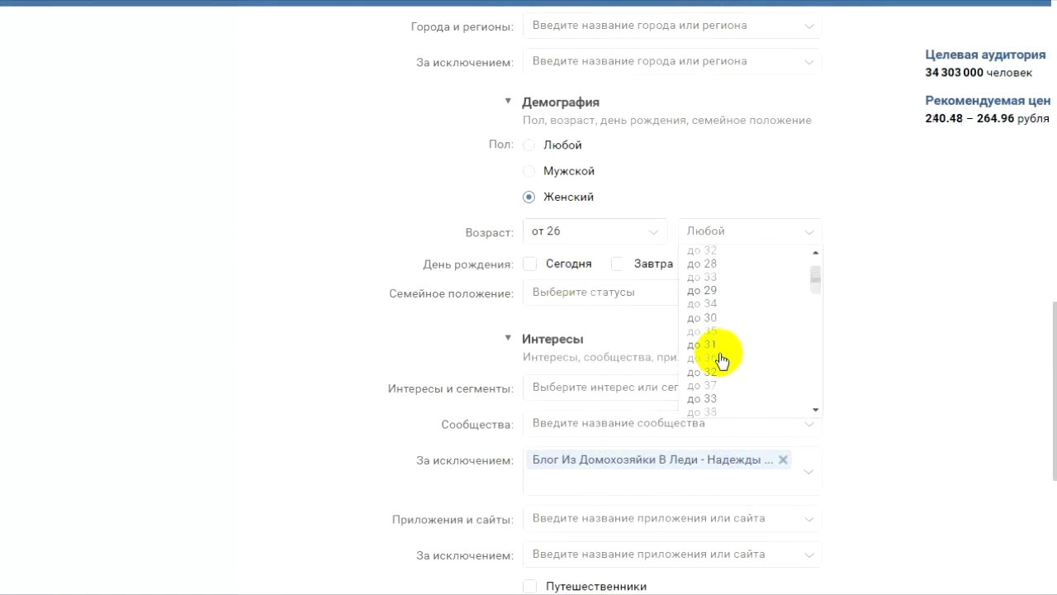
pyautogui.scroll(-1, 732, 363)
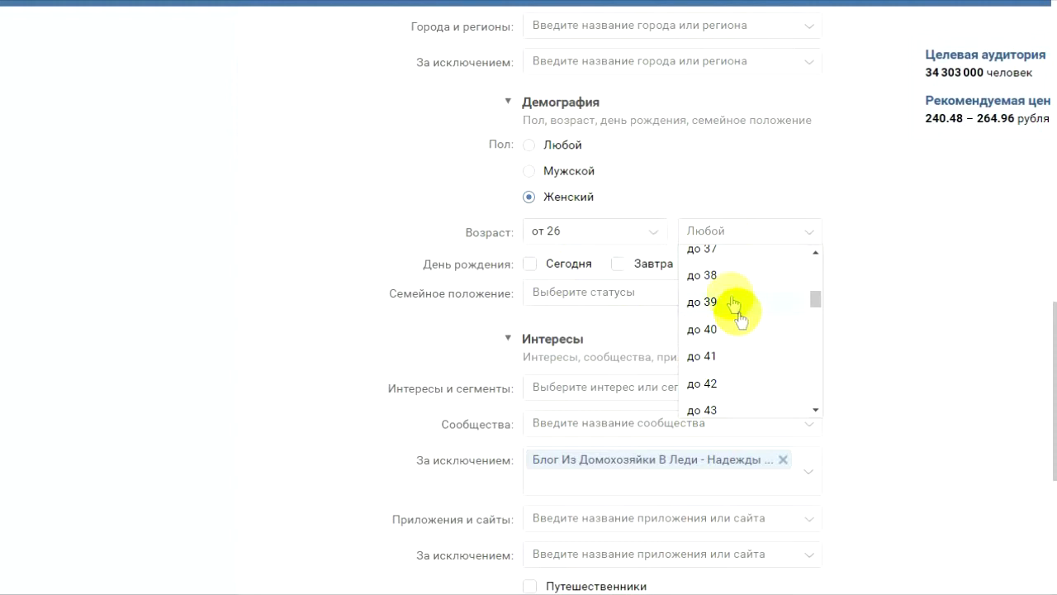
pyautogui.scroll(1, 736, 342)
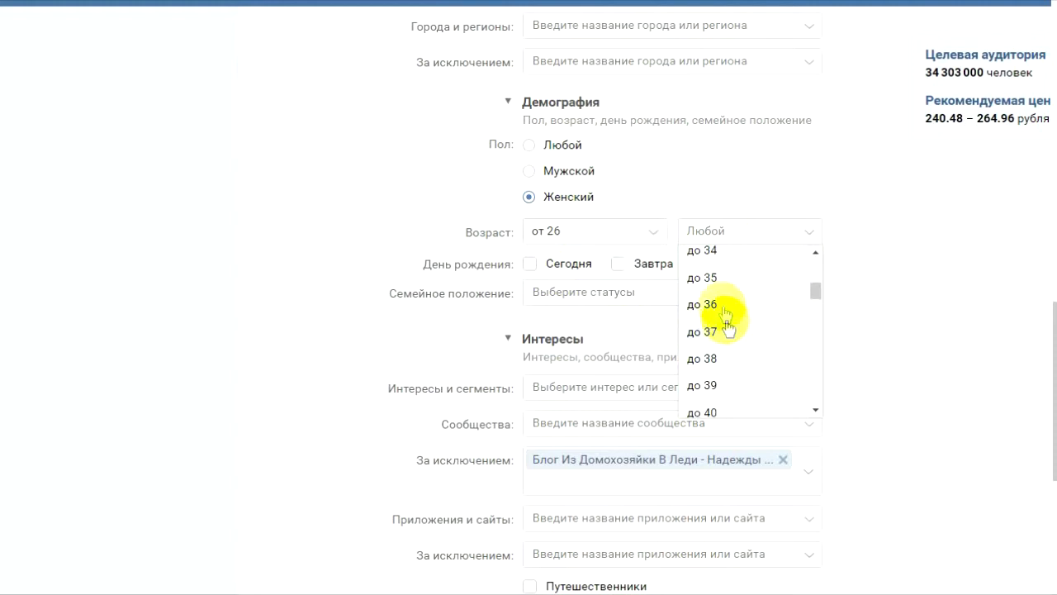
pyautogui.click(727, 302)
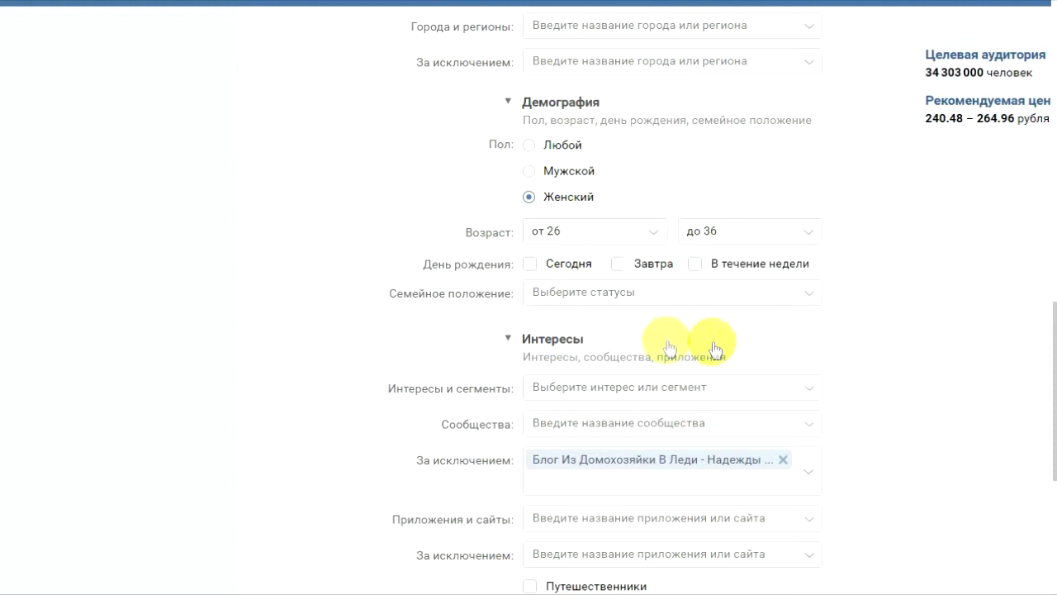
# Step: Set the marital status (Семейное положение) to "Замужем" and add the interest segment "Есть дети от 4 до 6 лет"
pyautogui.click(588, 293)
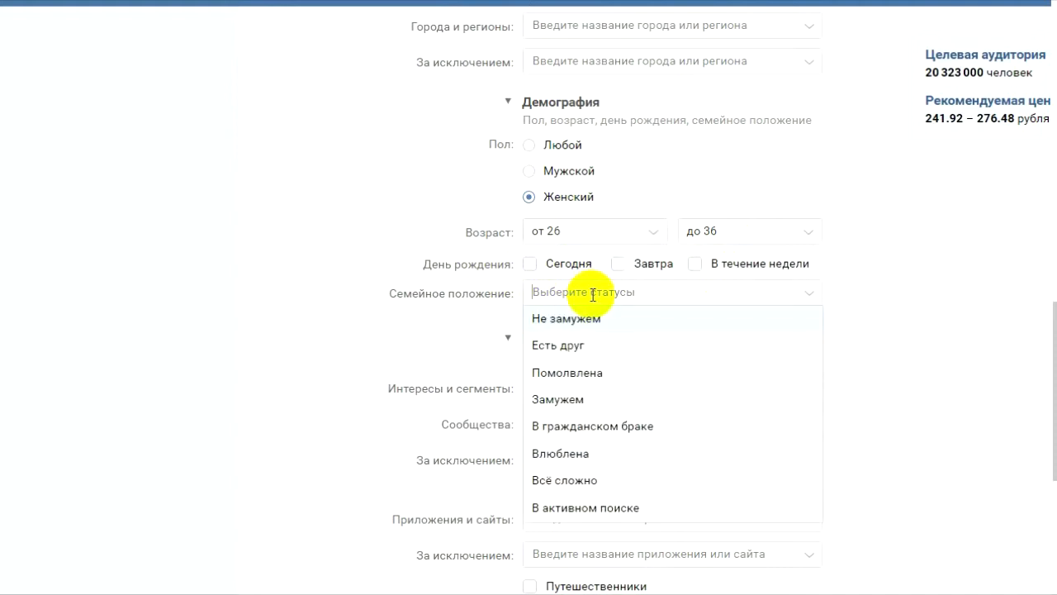
pyautogui.click(574, 400)
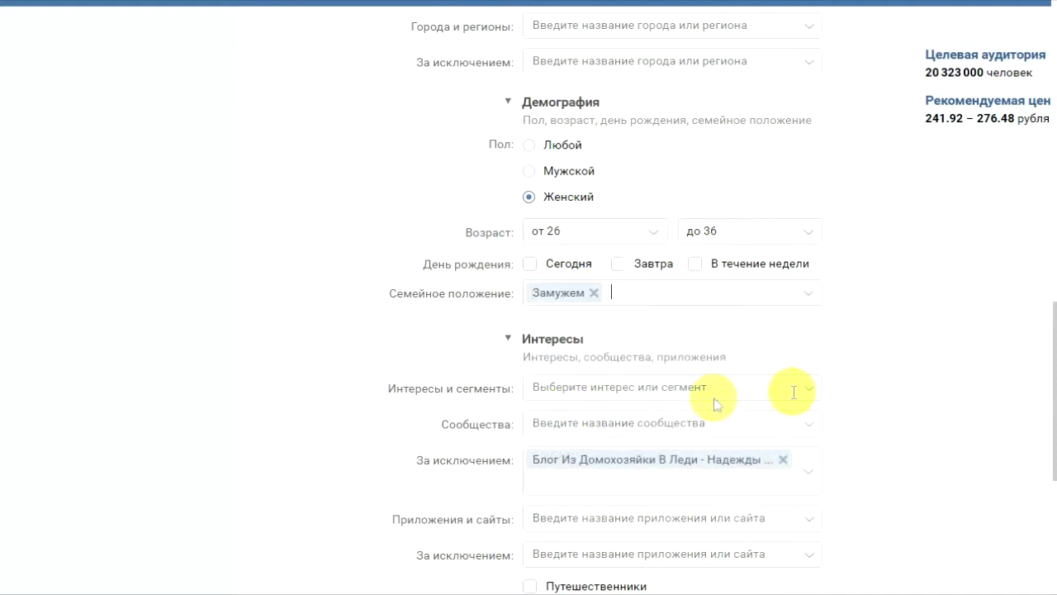
pyautogui.scroll(-2, 794, 391)
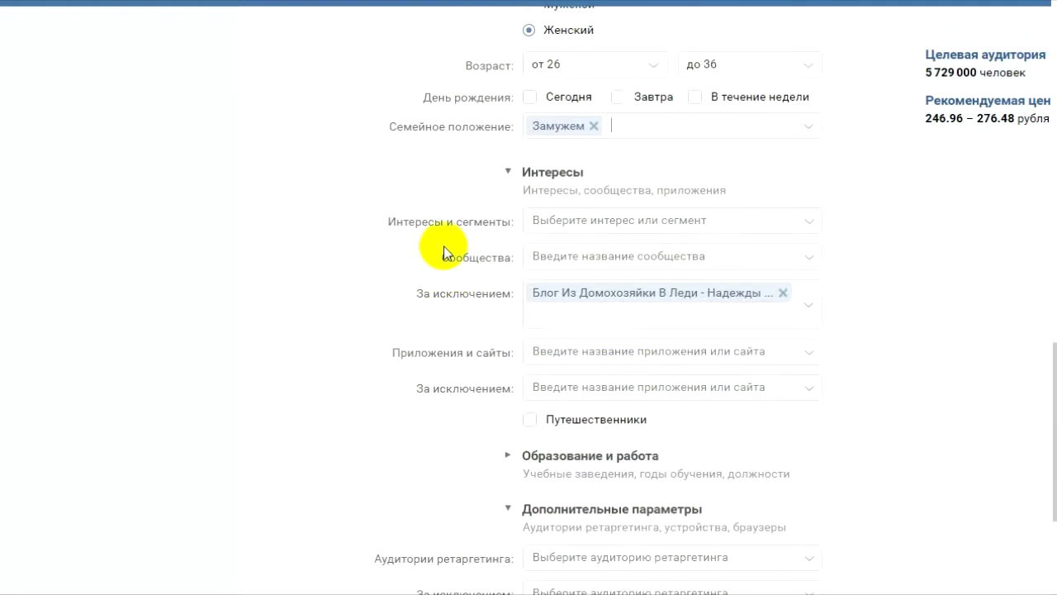
pyautogui.click(550, 220)
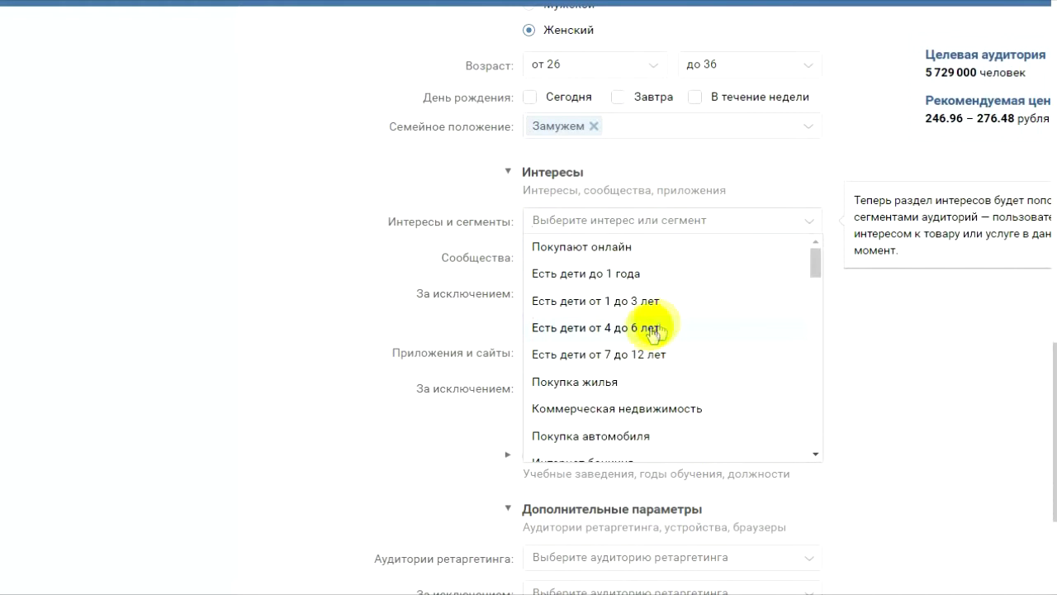
pyautogui.click(632, 335)
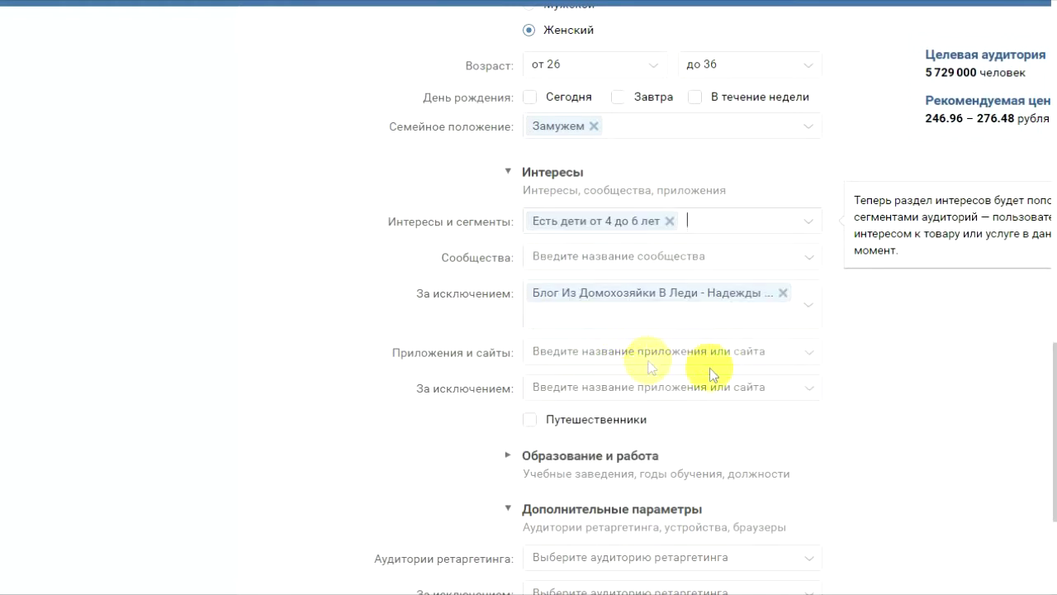
# Step: Add "Активный отдых" to the audience's interests and segments (Интересы и сегменты)
pyautogui.click(712, 225)
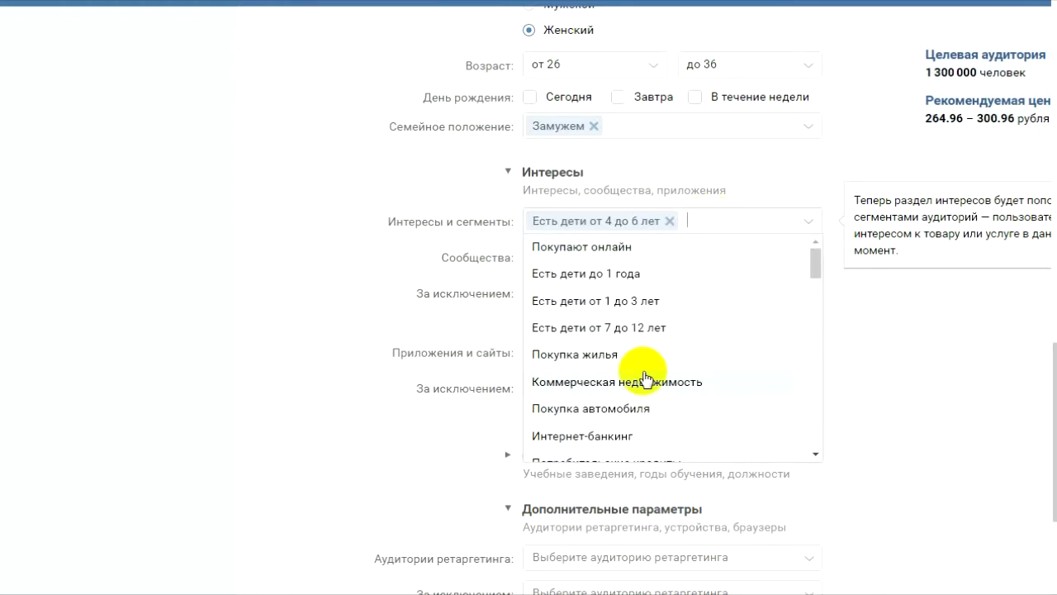
pyautogui.scroll(-1, 644, 347)
pyautogui.scroll(-3, 645, 378)
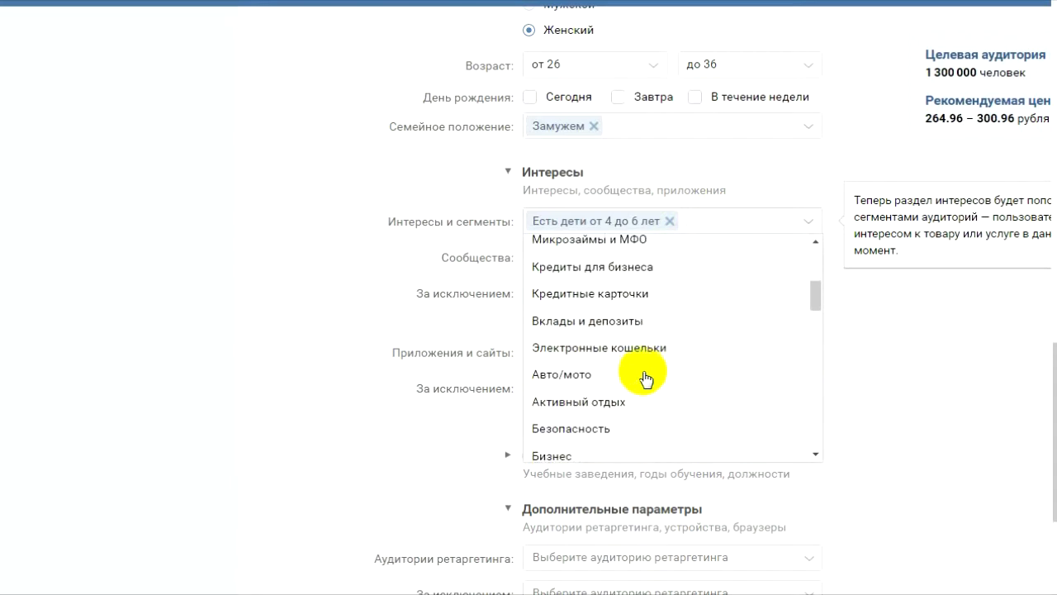
pyautogui.click(584, 313)
# Step: Add "Бизнес" to the audience's interests and segments
pyautogui.click(685, 240)
pyautogui.scroll(-1, 661, 384)
pyautogui.scroll(-2, 661, 382)
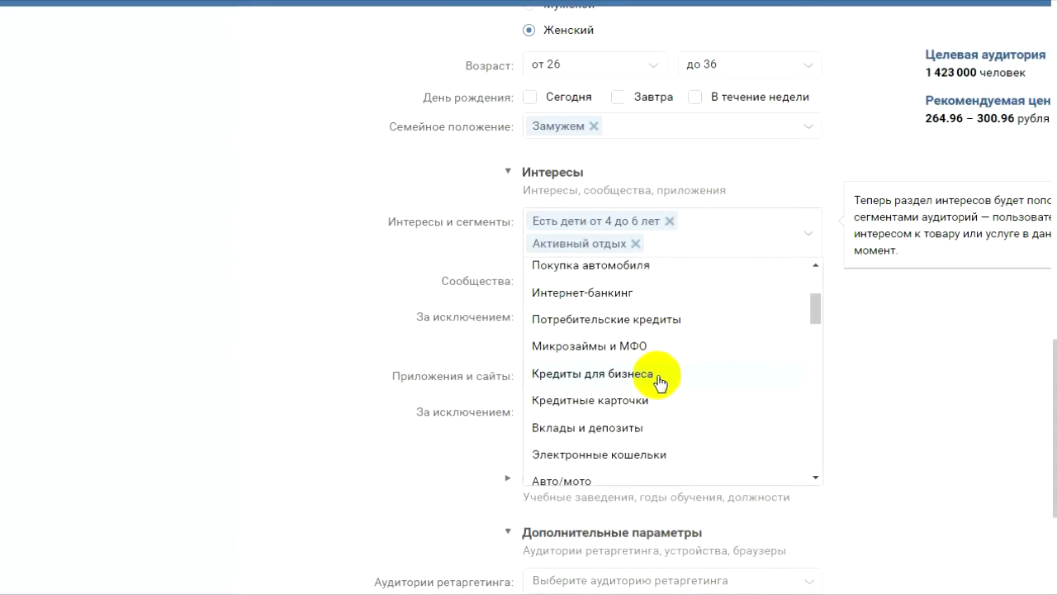
pyautogui.scroll(-1, 653, 371)
pyautogui.scroll(-2, 649, 371)
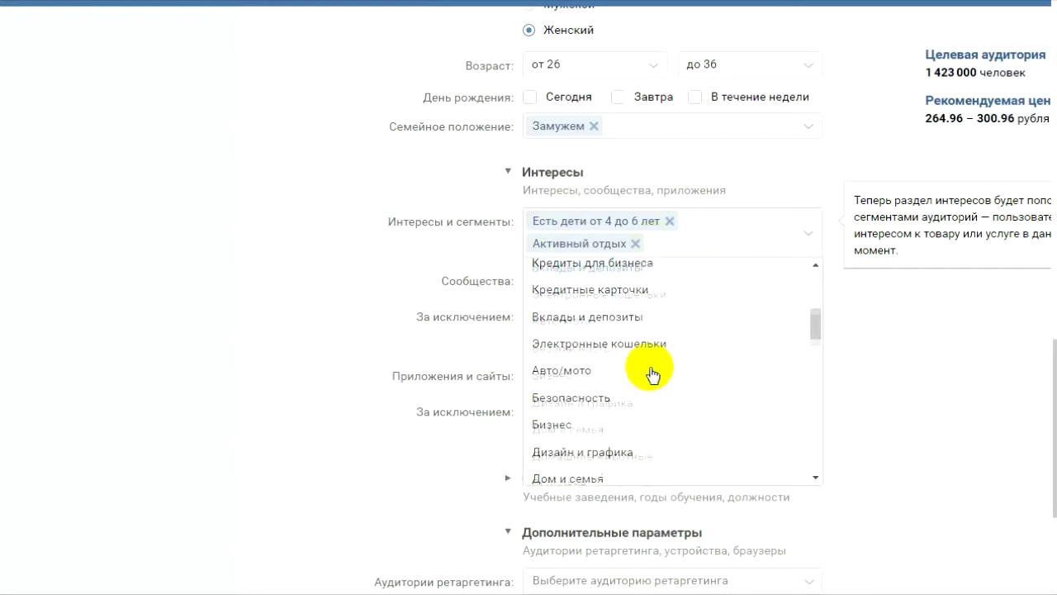
pyautogui.click(618, 376)
# Step: Add "Дом и семья" and "Здоровье" to the audience's interests and segments
pyautogui.click(721, 244)
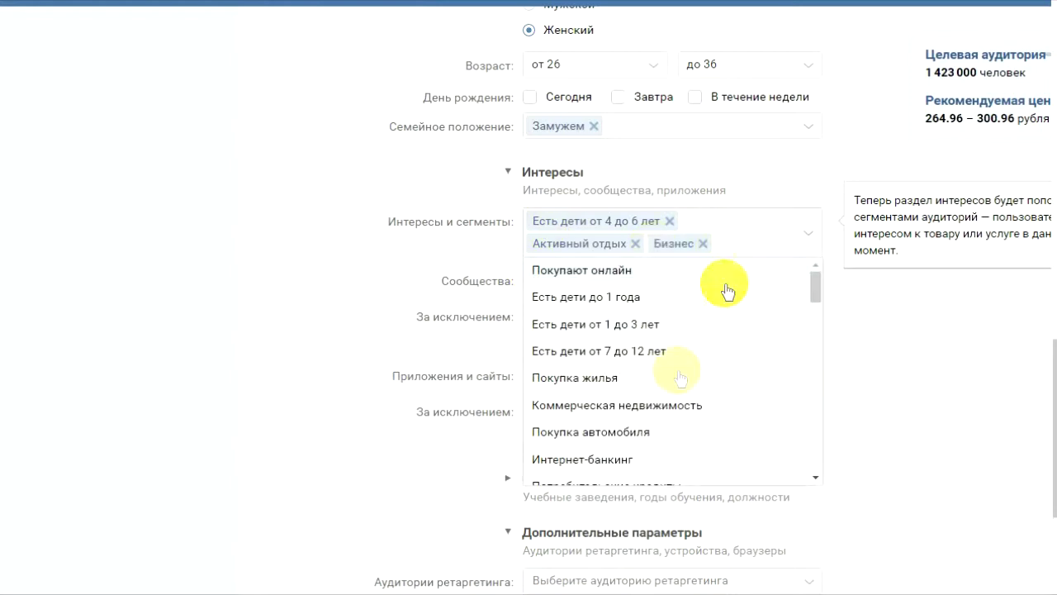
pyautogui.scroll(-1, 672, 380)
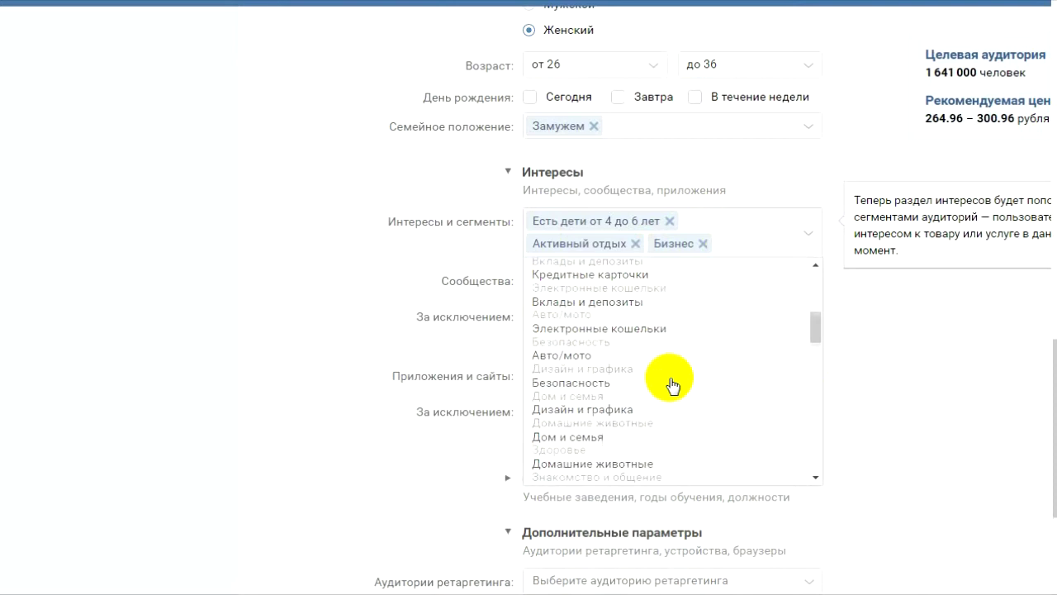
pyautogui.click(619, 396)
pyautogui.click(729, 261)
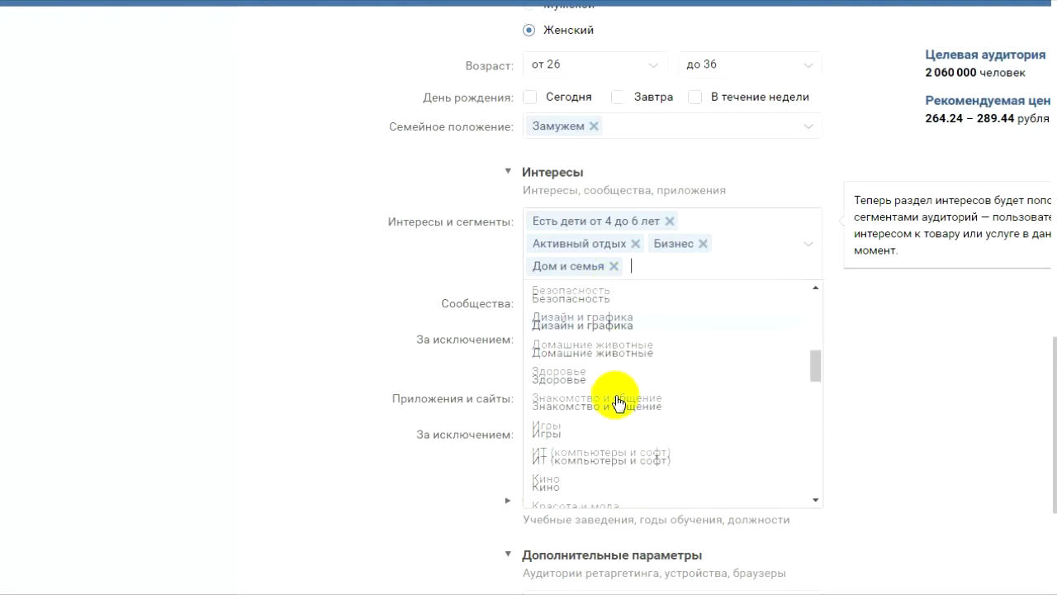
# Step: Add "Красота и мода" to the audience's interests and segments
pyautogui.click(719, 264)
pyautogui.scroll(-3, 679, 380)
pyautogui.scroll(-3, 680, 385)
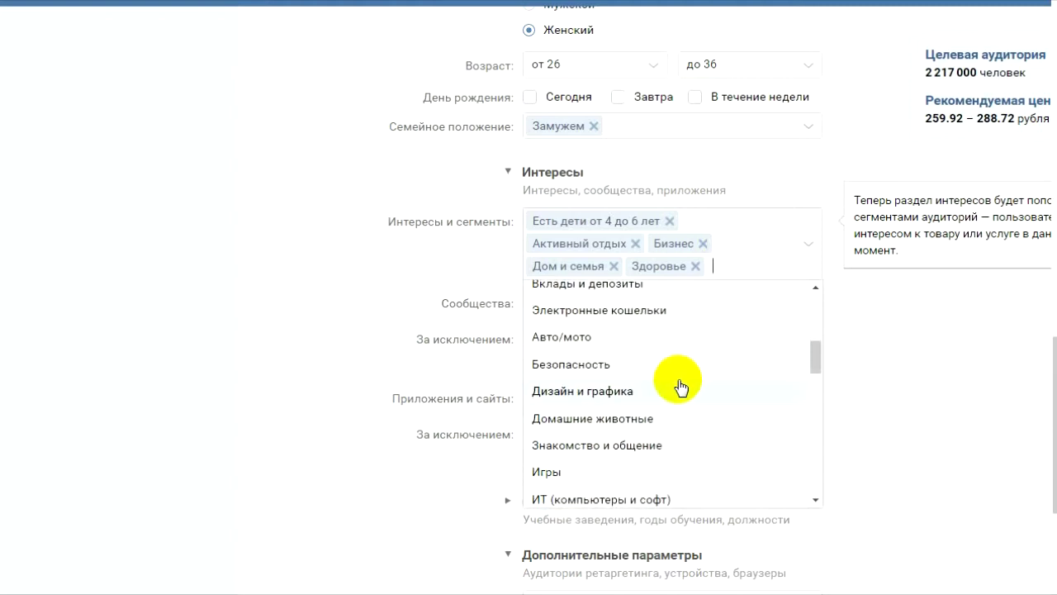
pyautogui.scroll(-3, 680, 386)
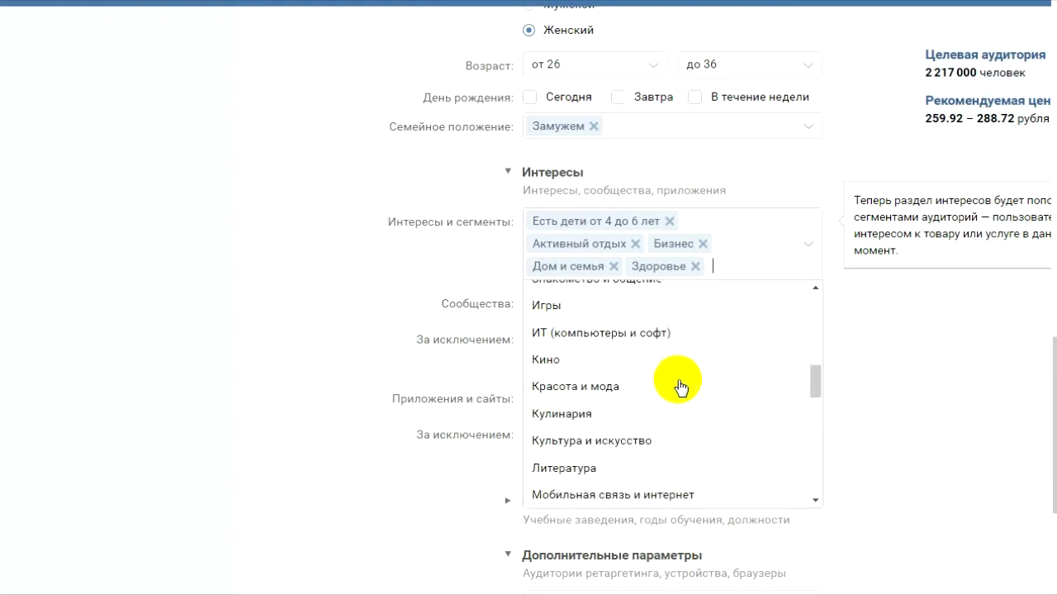
pyautogui.click(633, 385)
# Step: Add "Путешествия" to the audience's interests and segments
pyautogui.click(734, 288)
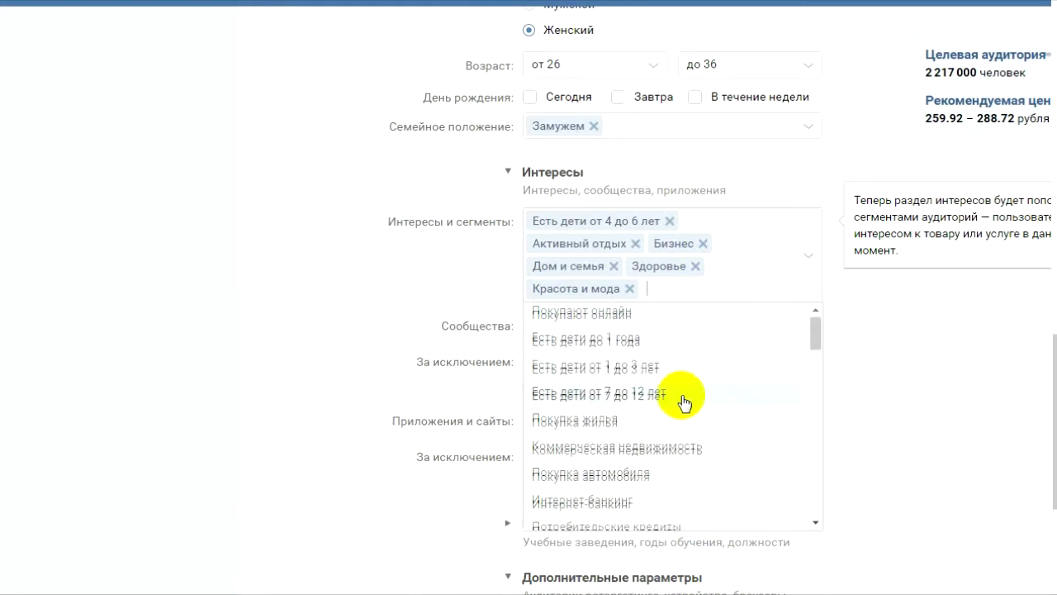
pyautogui.scroll(-3, 682, 403)
pyautogui.scroll(-10, 682, 402)
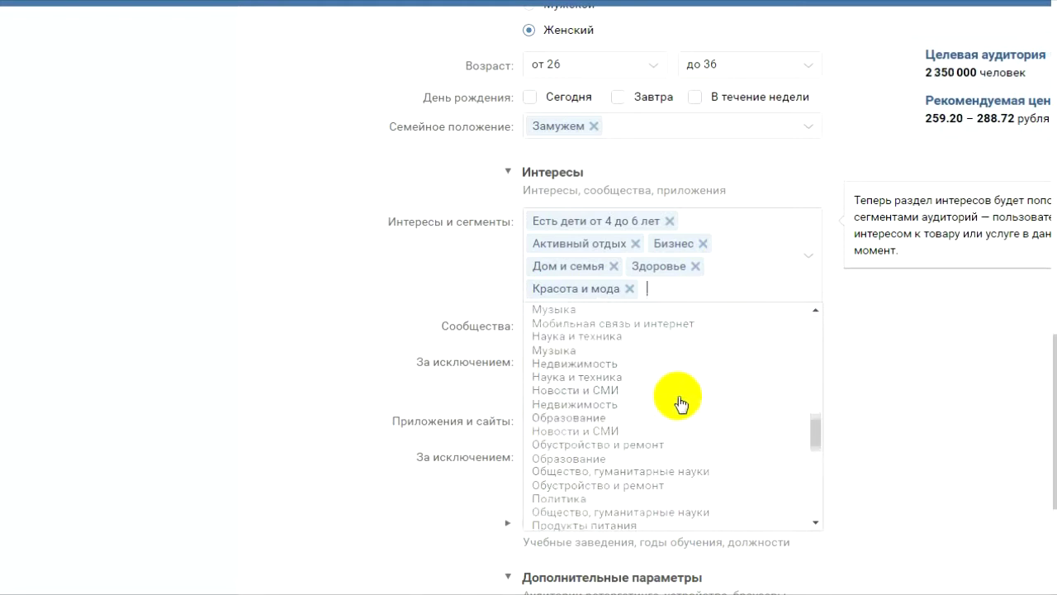
pyautogui.scroll(-3, 679, 403)
pyautogui.click(636, 371)
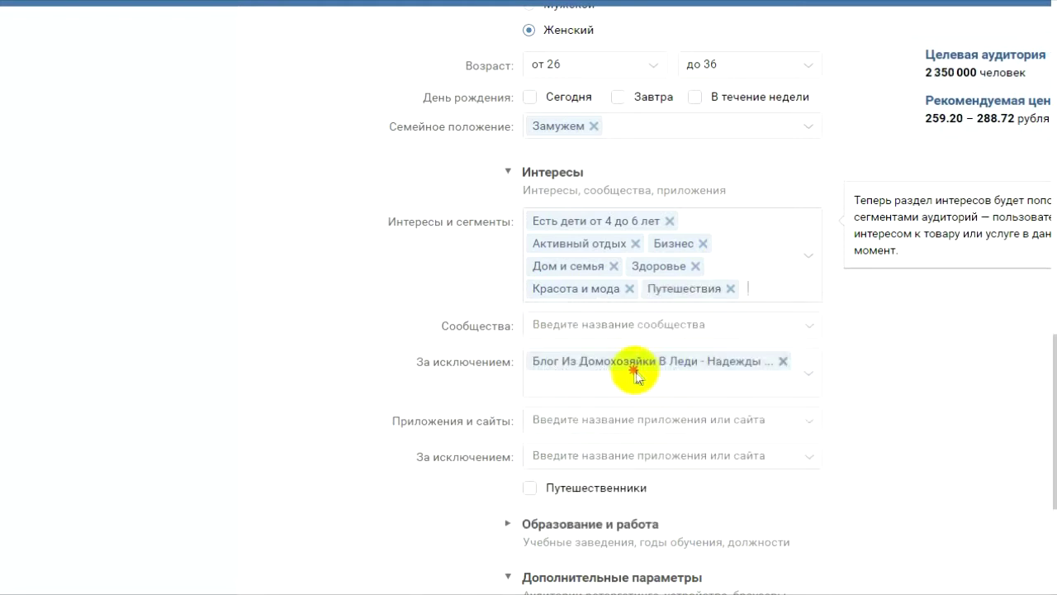
# Step: Add "Финансы" to the audience's interests and segments
pyautogui.click(784, 291)
pyautogui.scroll(-5, 675, 417)
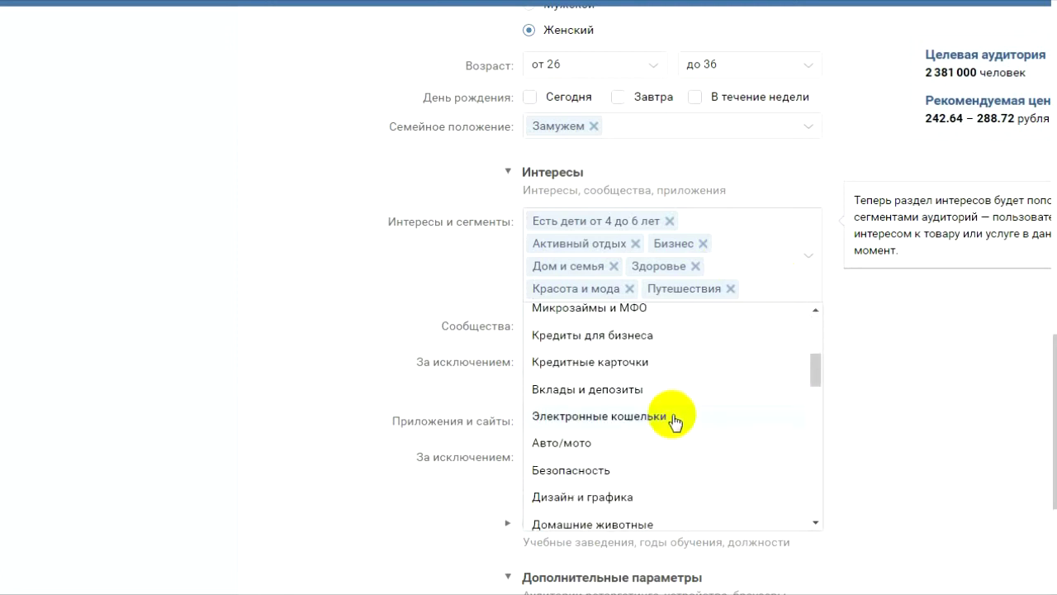
pyautogui.scroll(-1, 675, 422)
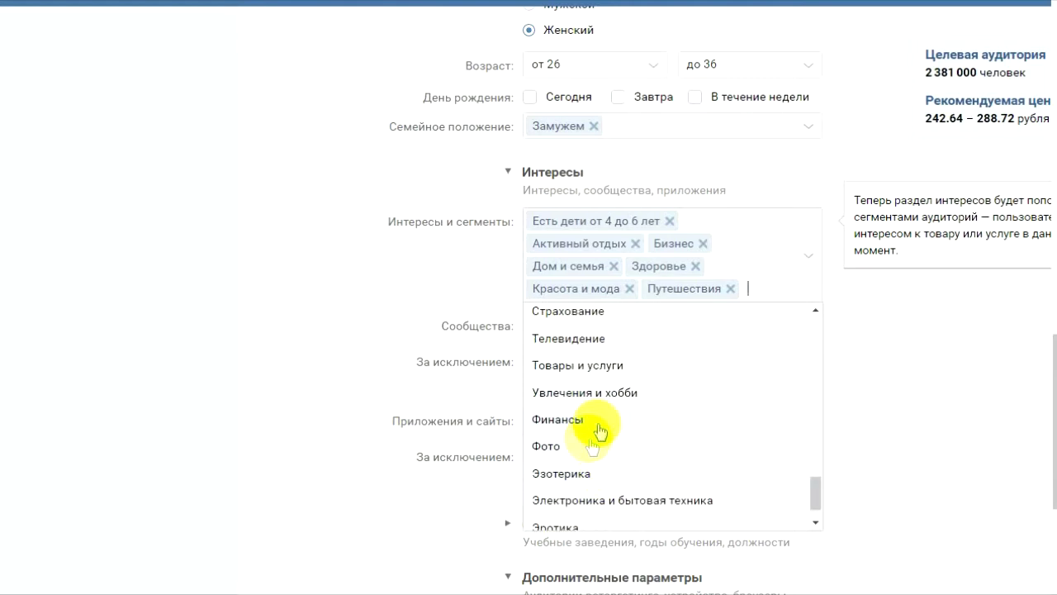
pyautogui.click(599, 420)
# Step: Look through the remaining interest categories and add "Кулинария" to the audience's interests and segments
pyautogui.click(755, 306)
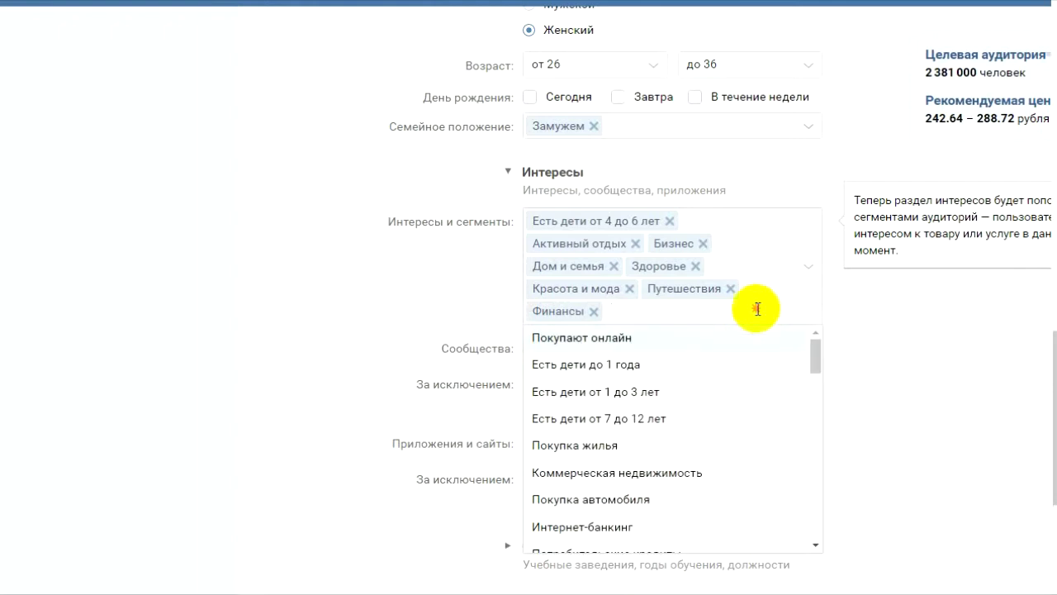
pyautogui.scroll(-2, 698, 406)
pyautogui.scroll(-5, 696, 404)
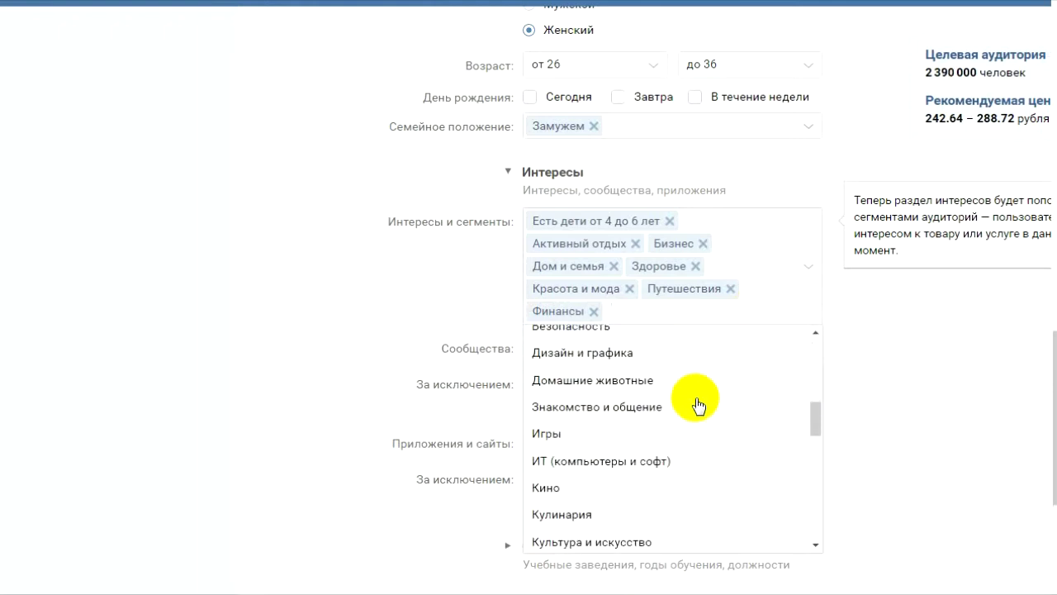
pyautogui.scroll(-5, 696, 405)
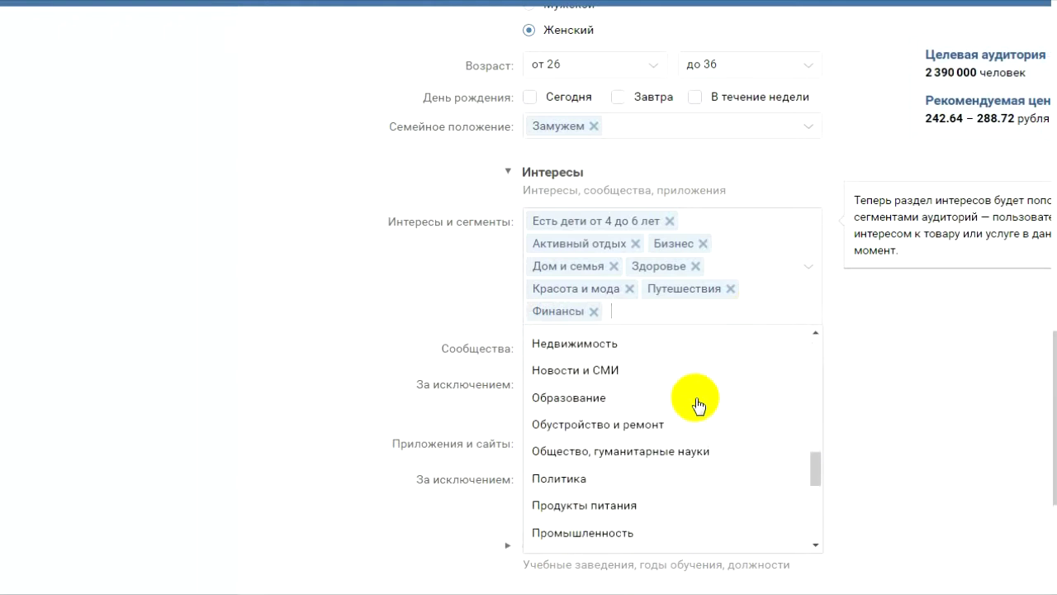
pyautogui.scroll(-3, 697, 405)
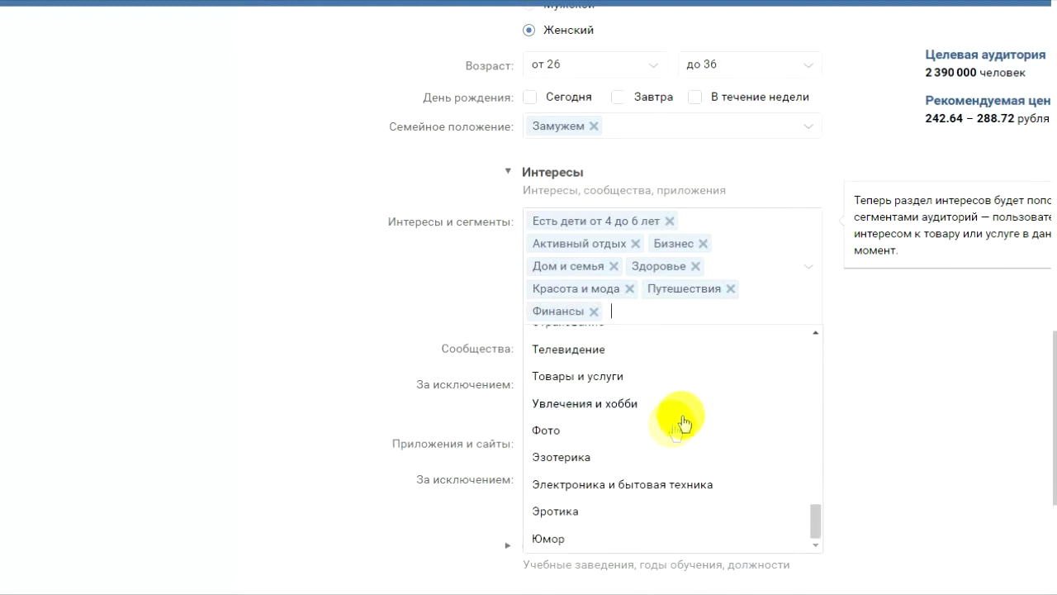
pyautogui.scroll(3, 673, 433)
pyautogui.scroll(1, 673, 432)
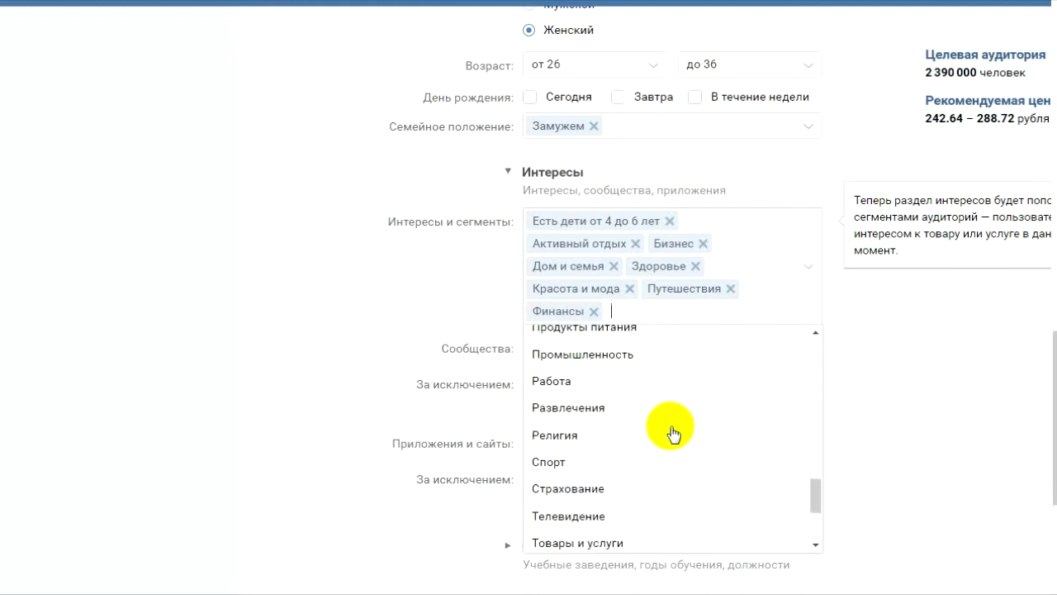
pyautogui.scroll(3, 673, 433)
pyautogui.scroll(1, 674, 432)
pyautogui.scroll(1, 673, 433)
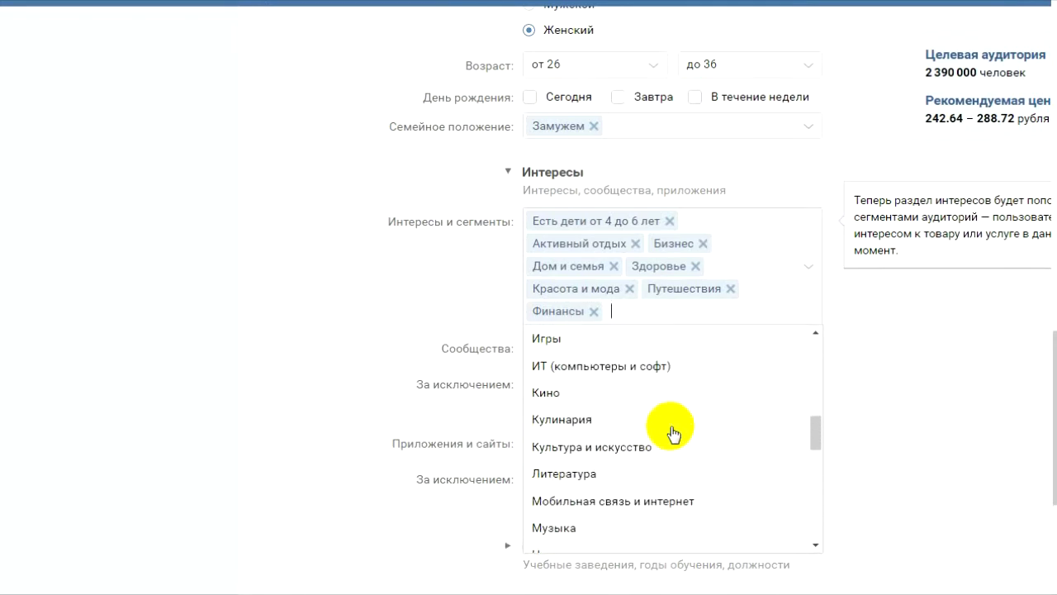
pyautogui.click(634, 423)
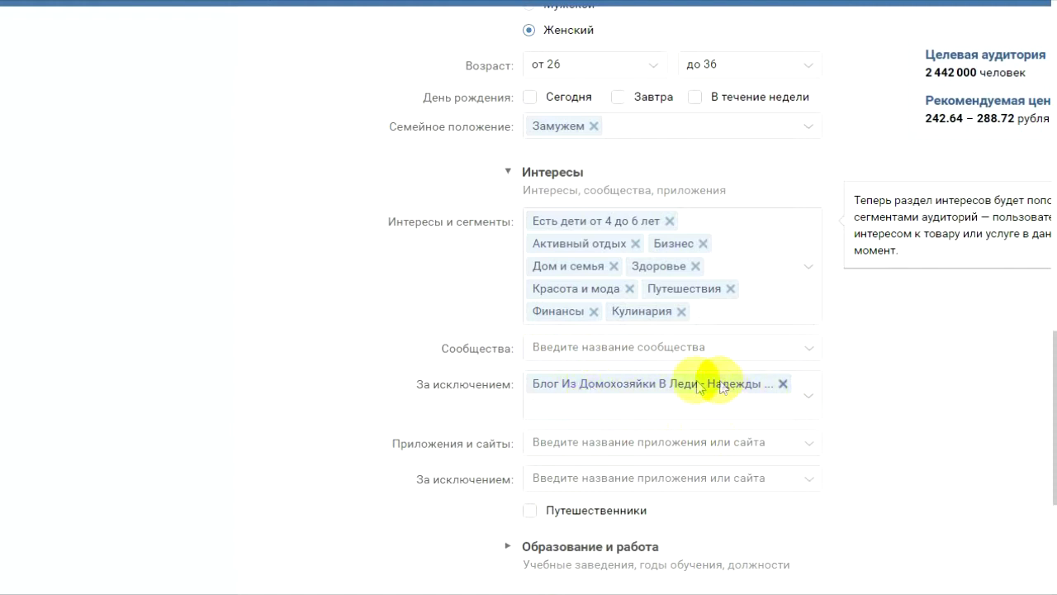
pyautogui.click(605, 347)
pyautogui.click(532, 385)
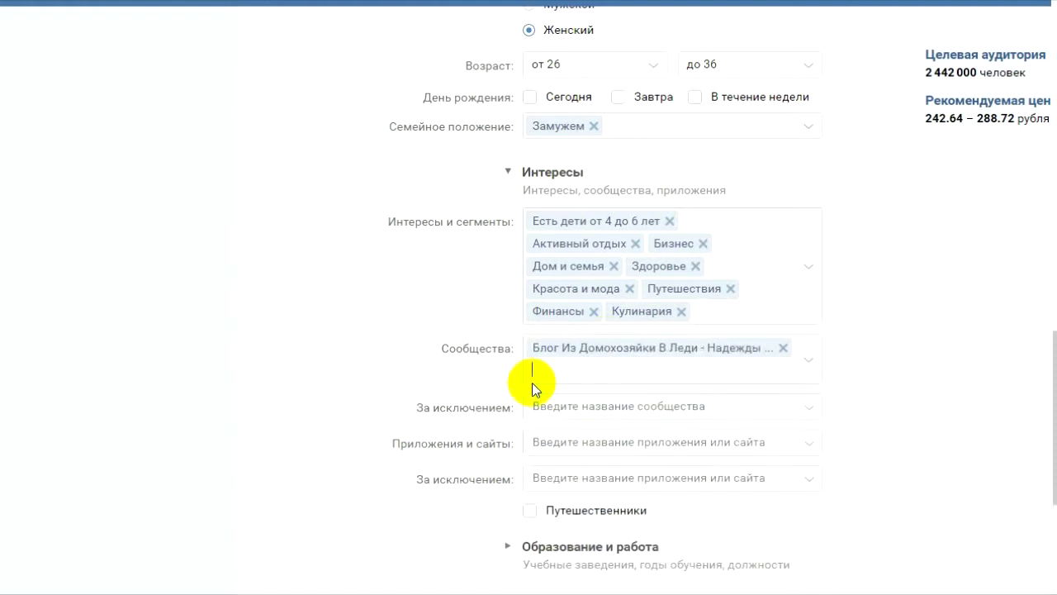
pyautogui.click(587, 374)
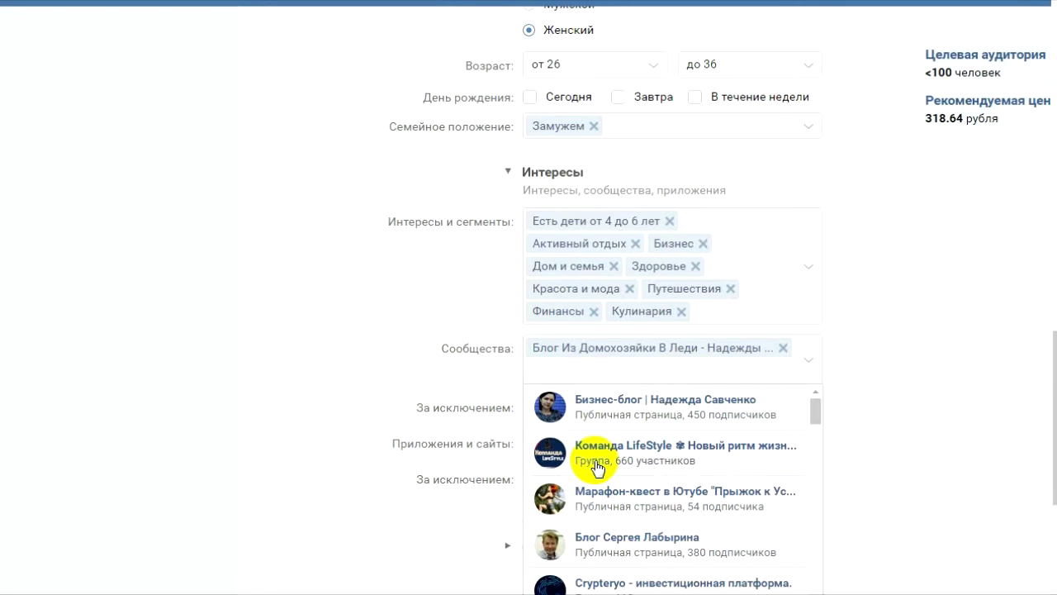
pyautogui.click(784, 347)
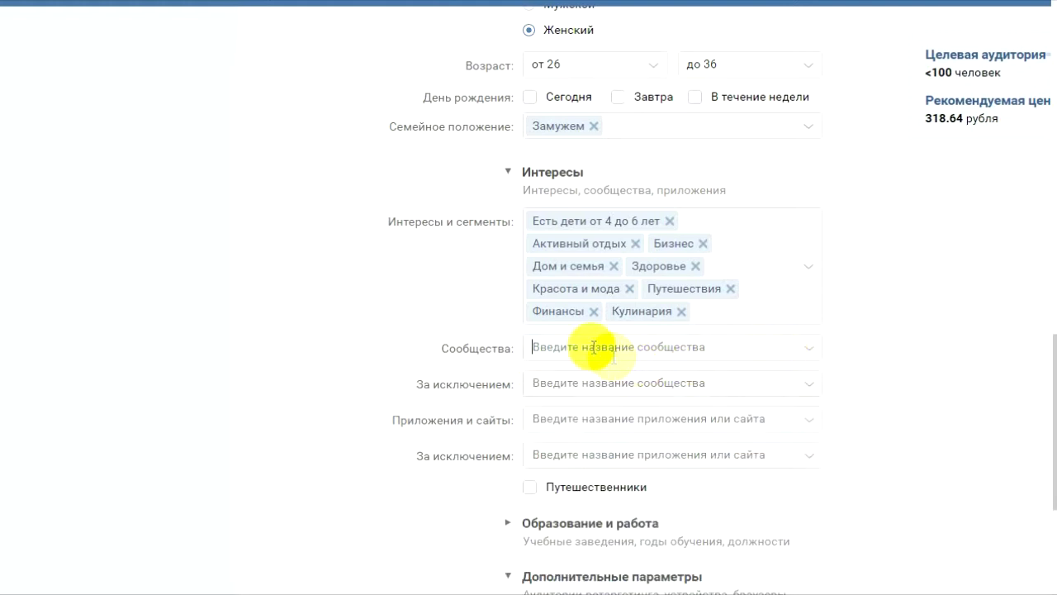
# Step: Target the community "Мастер-класс "Администратор Социальных Сетей"" and exclude the advertised community "Блог Из Домохозяйки В Леди"
pyautogui.click(586, 350)
pyautogui.scroll(-5, 701, 448)
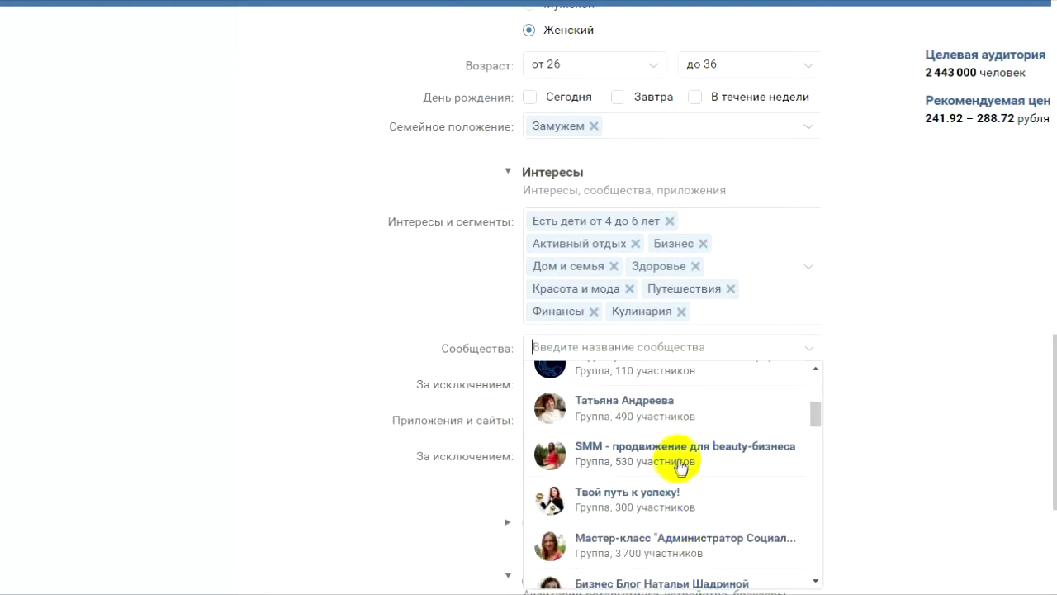
pyautogui.scroll(-1, 682, 465)
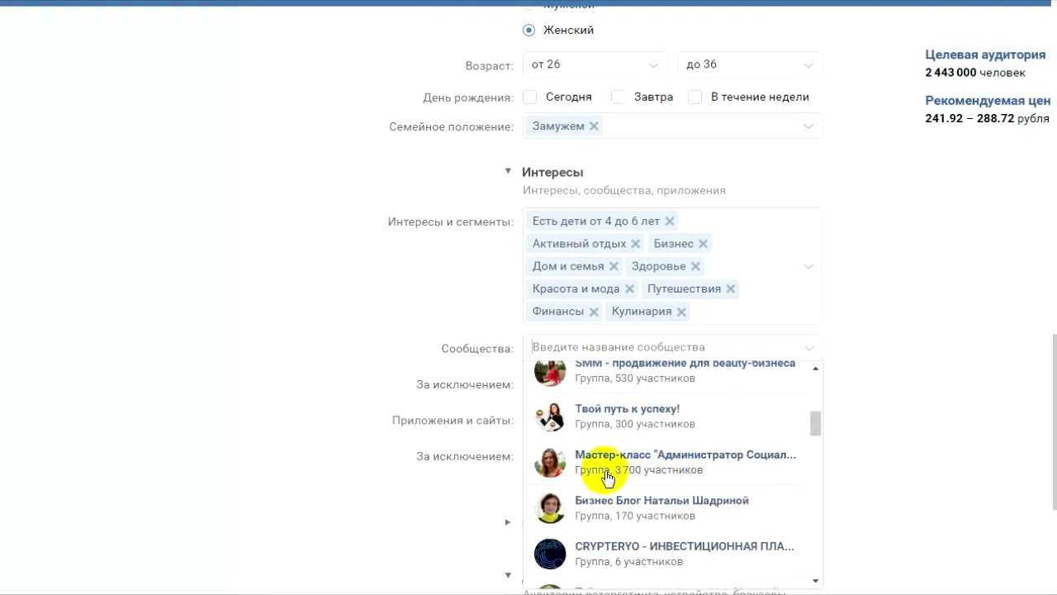
pyautogui.click(578, 466)
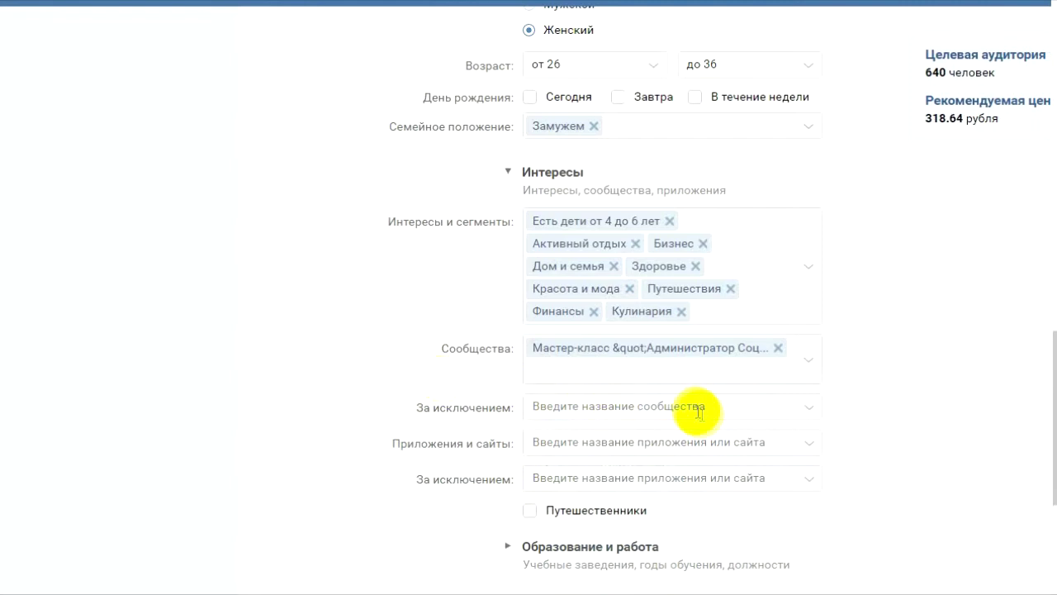
pyautogui.click(567, 406)
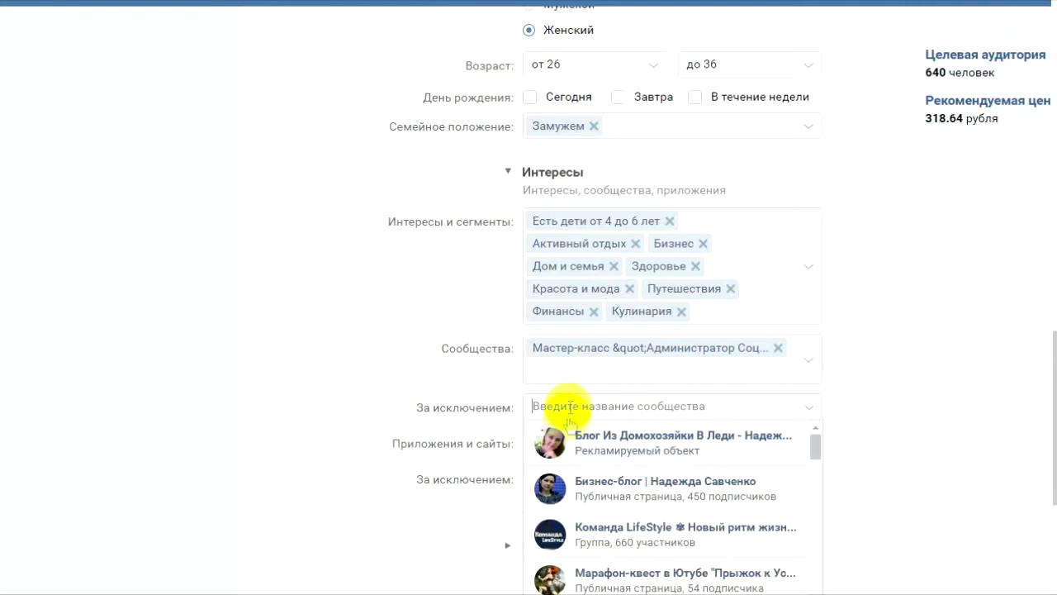
pyautogui.click(609, 446)
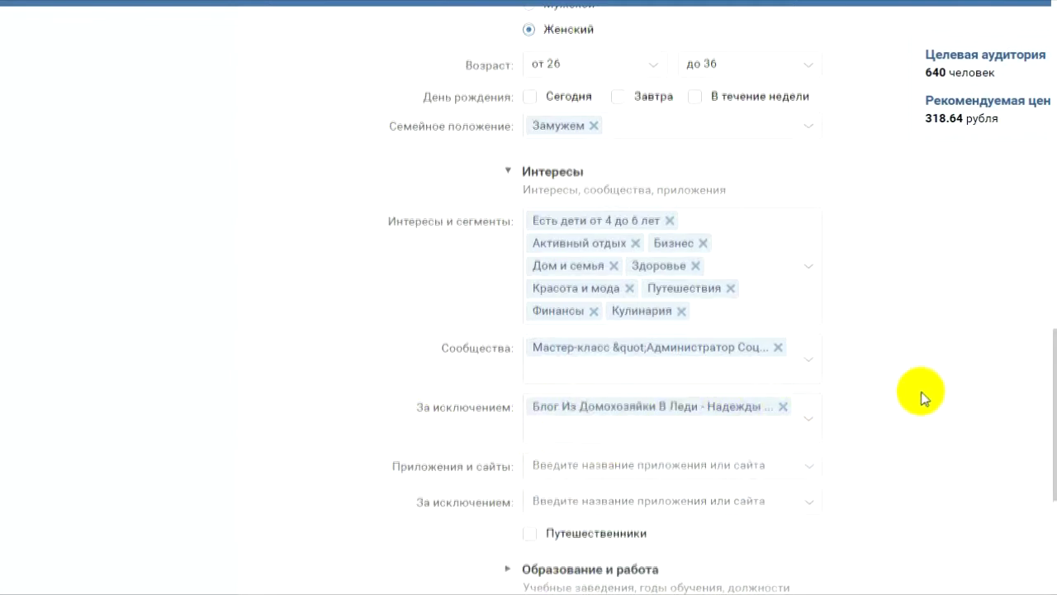
# Step: Limit the ad's impressions to "До 2 показов на человека" in the price and placement settings
pyautogui.scroll(-2, 923, 397)
pyautogui.scroll(-1, 919, 396)
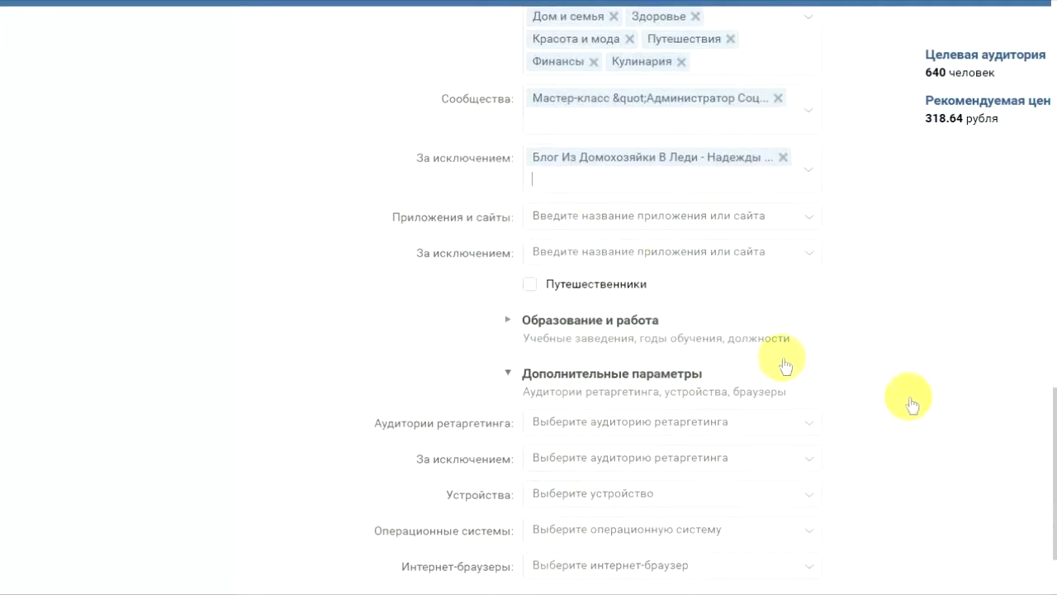
pyautogui.scroll(-3, 483, 378)
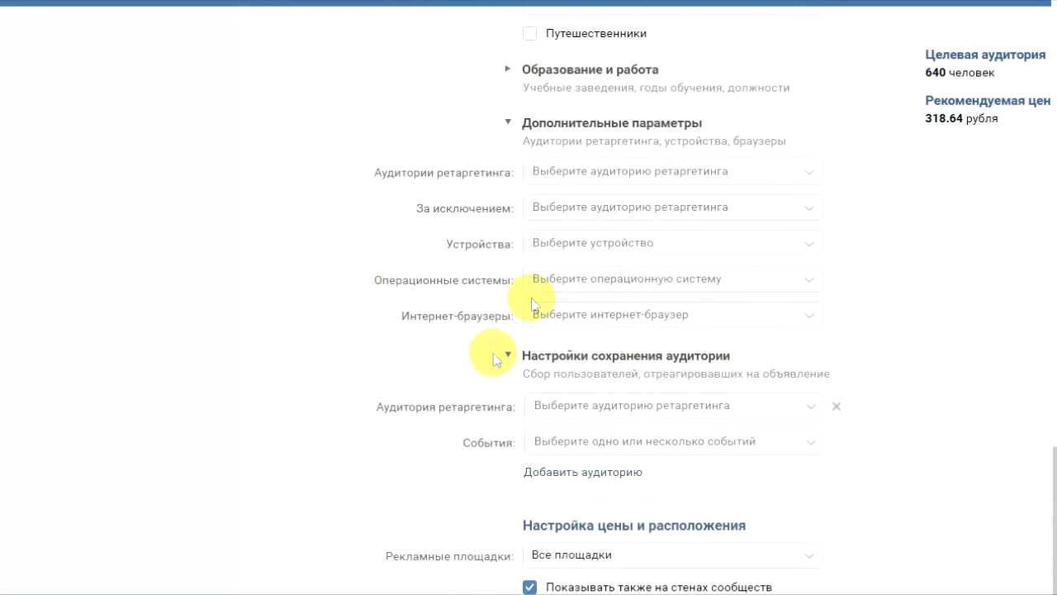
pyautogui.moveTo(838, 207)
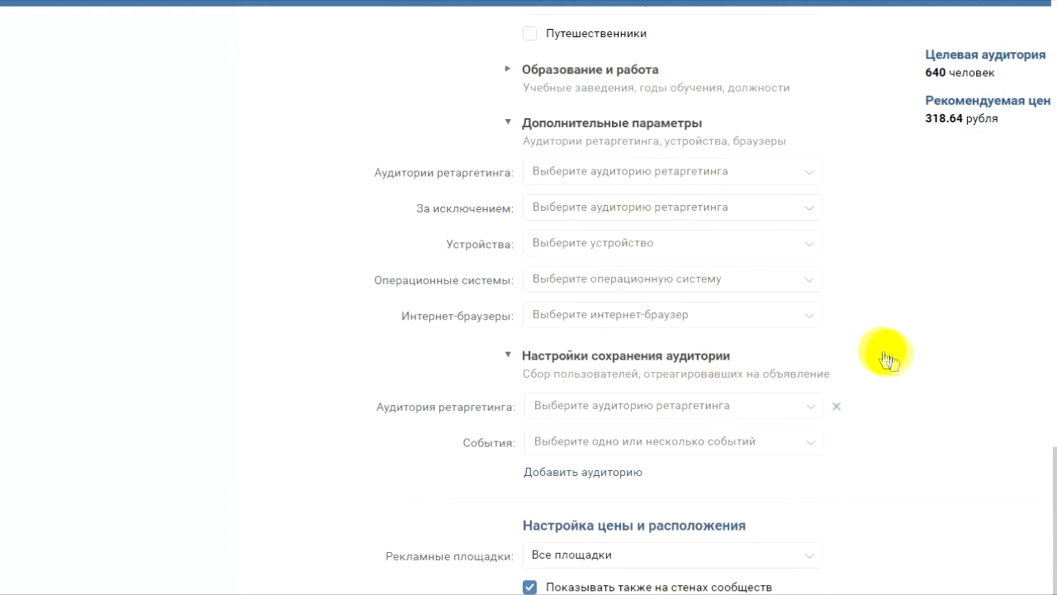
pyautogui.scroll(-1, 884, 357)
pyautogui.scroll(-3, 882, 357)
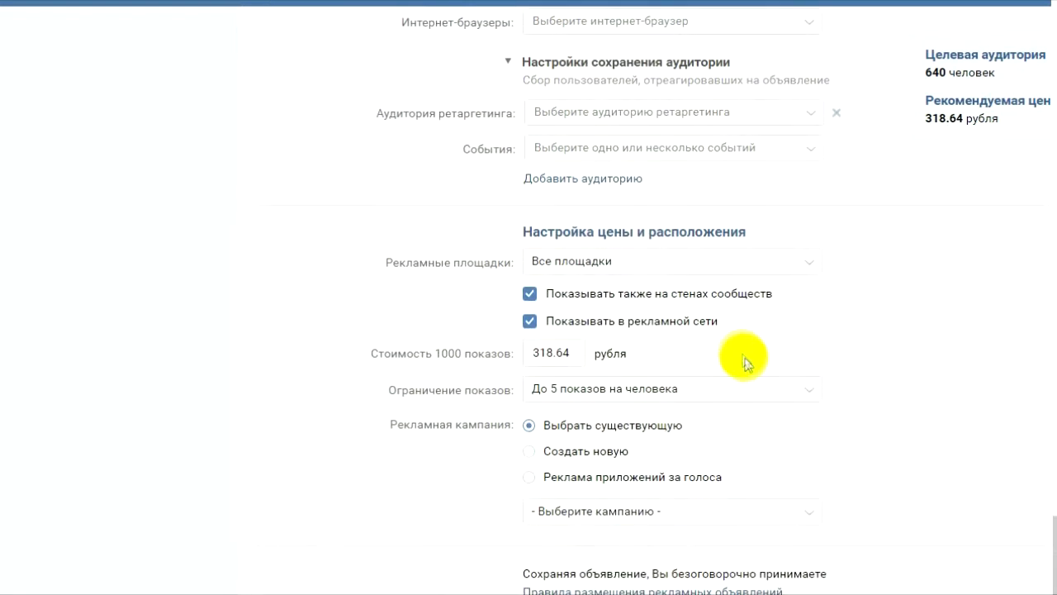
pyautogui.moveTo(607, 261)
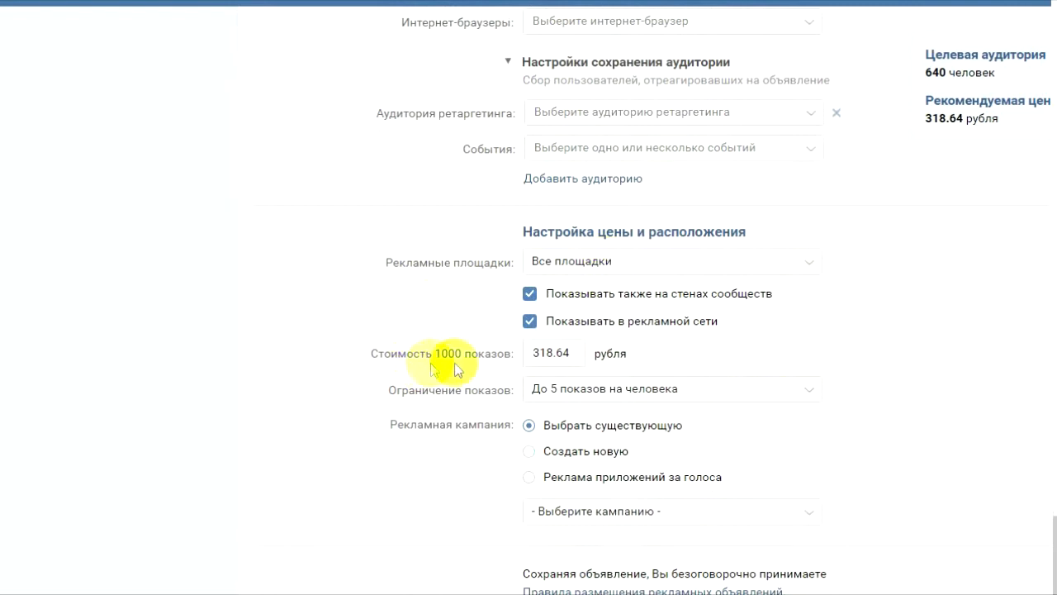
pyautogui.click(574, 366)
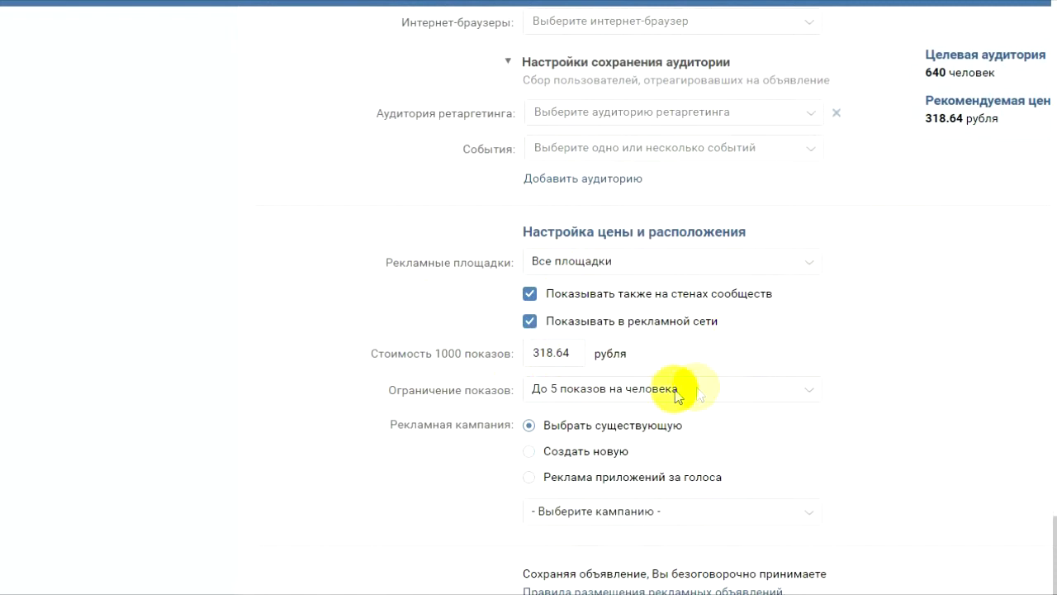
pyautogui.click(621, 395)
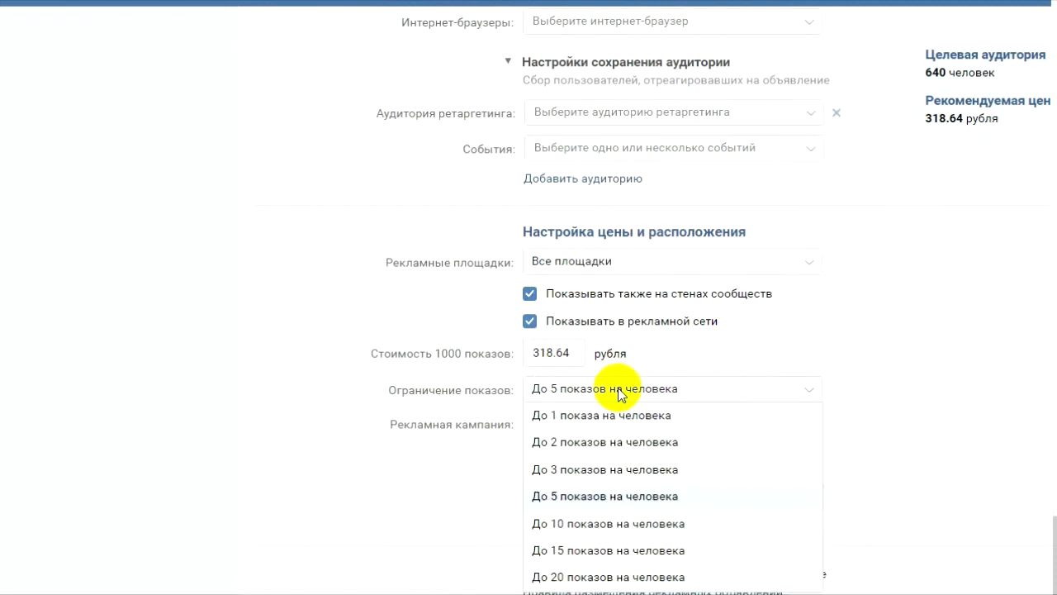
pyautogui.click(549, 443)
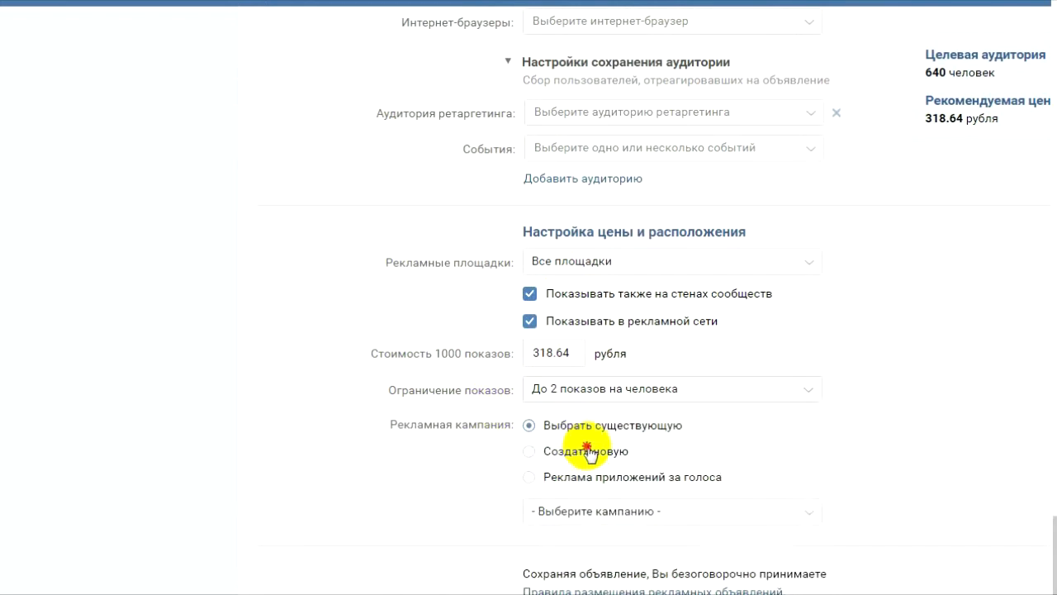
# Step: Set the cost per 1000 impressions to 150 rubles
pyautogui.click(567, 354)
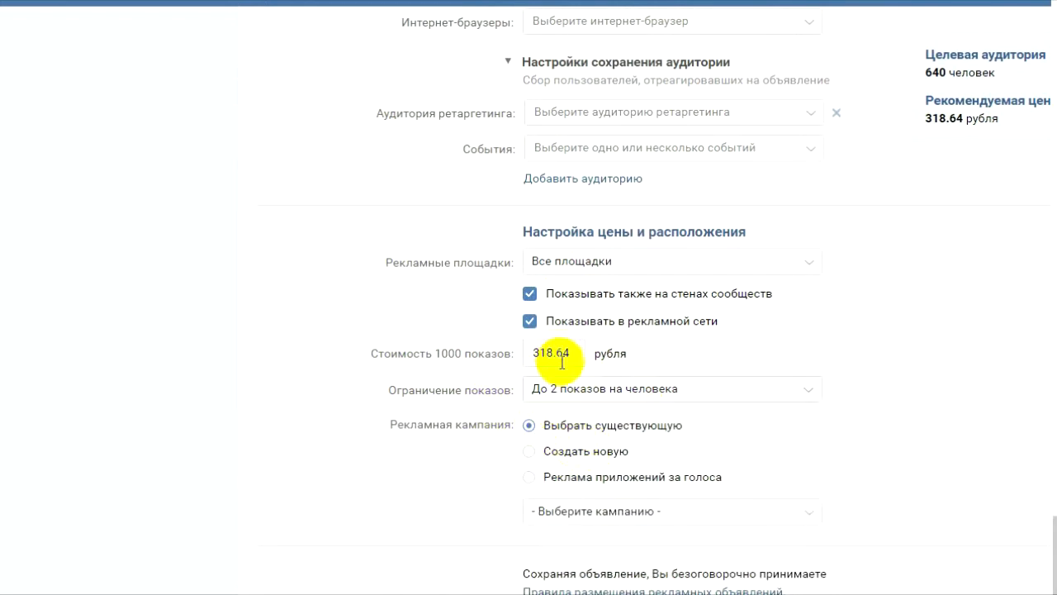
pyautogui.moveTo(568, 354); pyautogui.dragTo(535, 354)
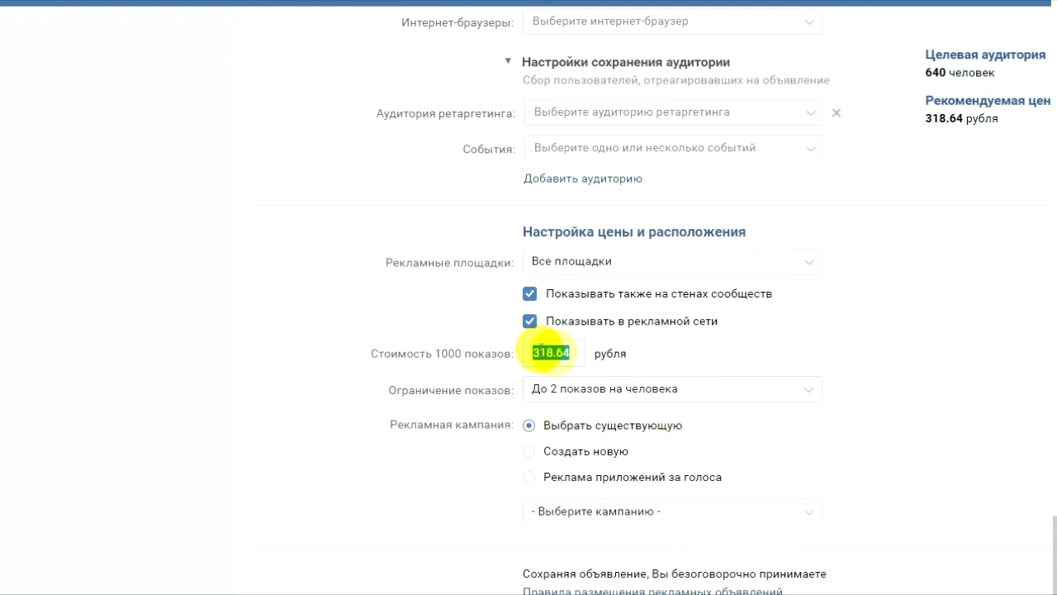
pyautogui.moveTo(628, 297)
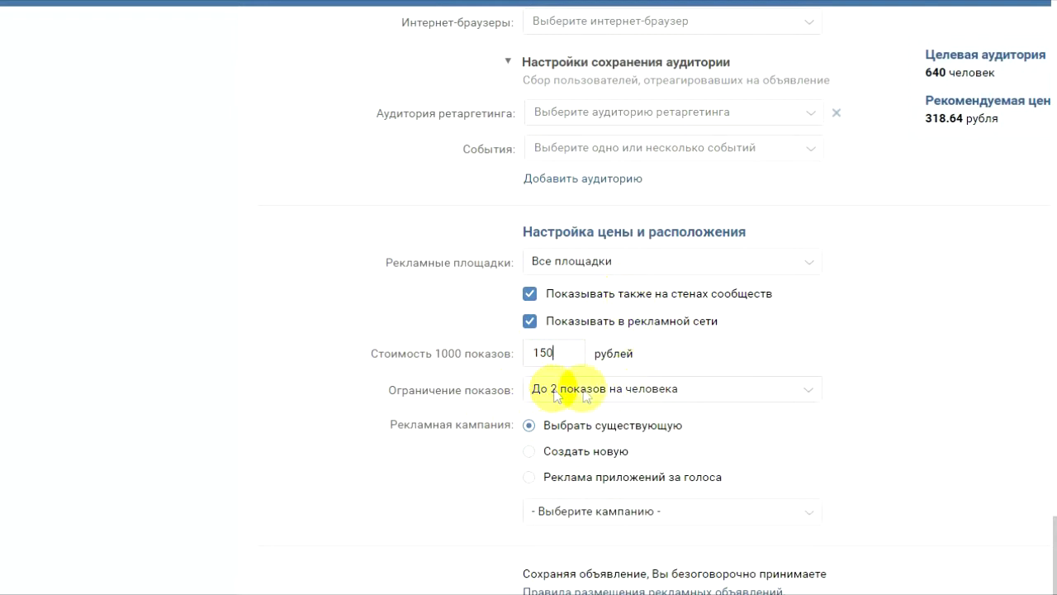
pyautogui.click(648, 391)
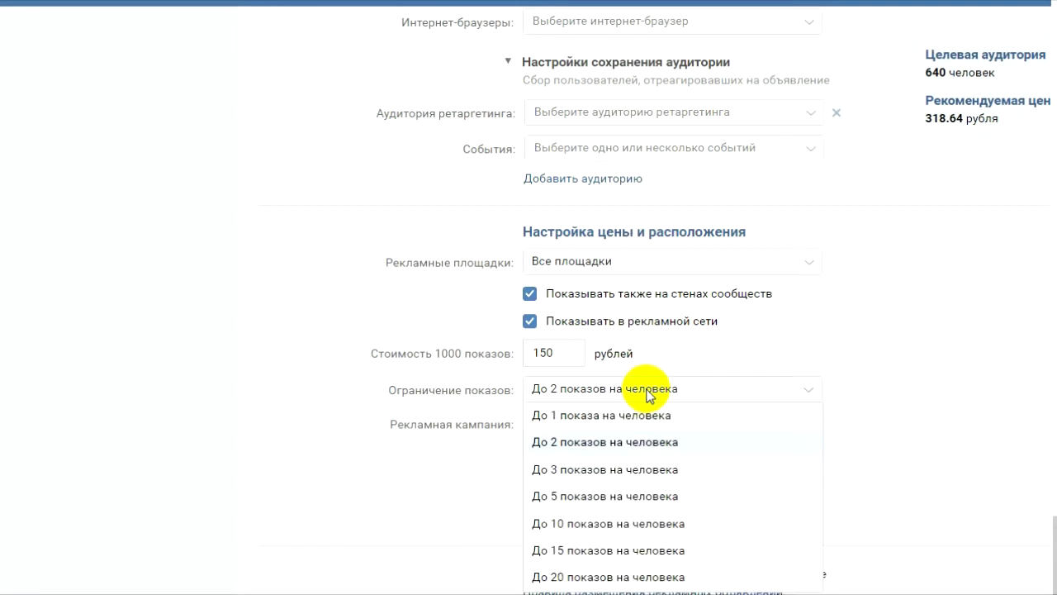
pyautogui.click(609, 414)
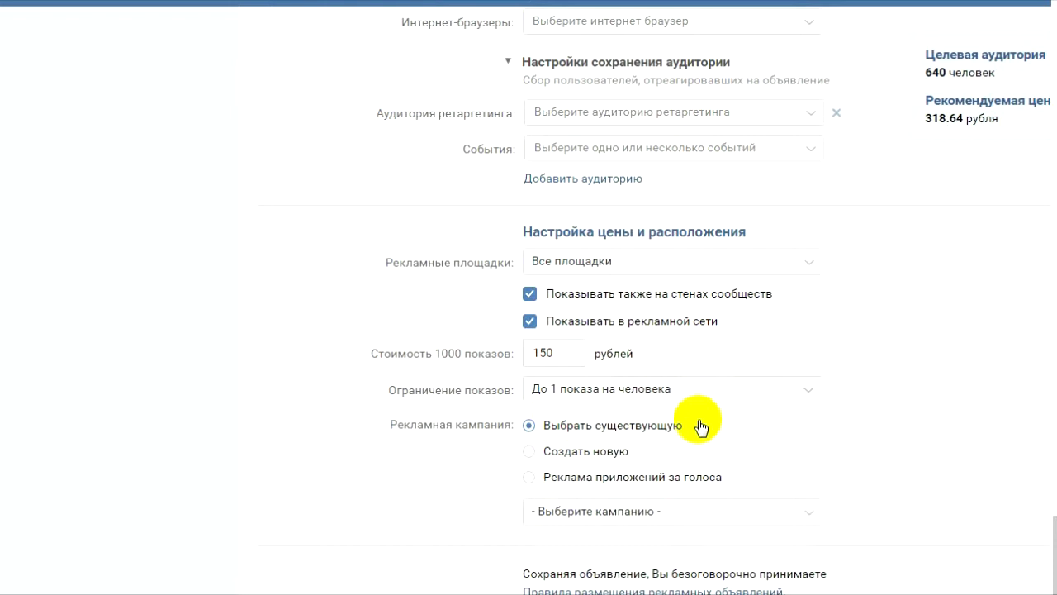
pyautogui.click(677, 389)
pyautogui.click(547, 439)
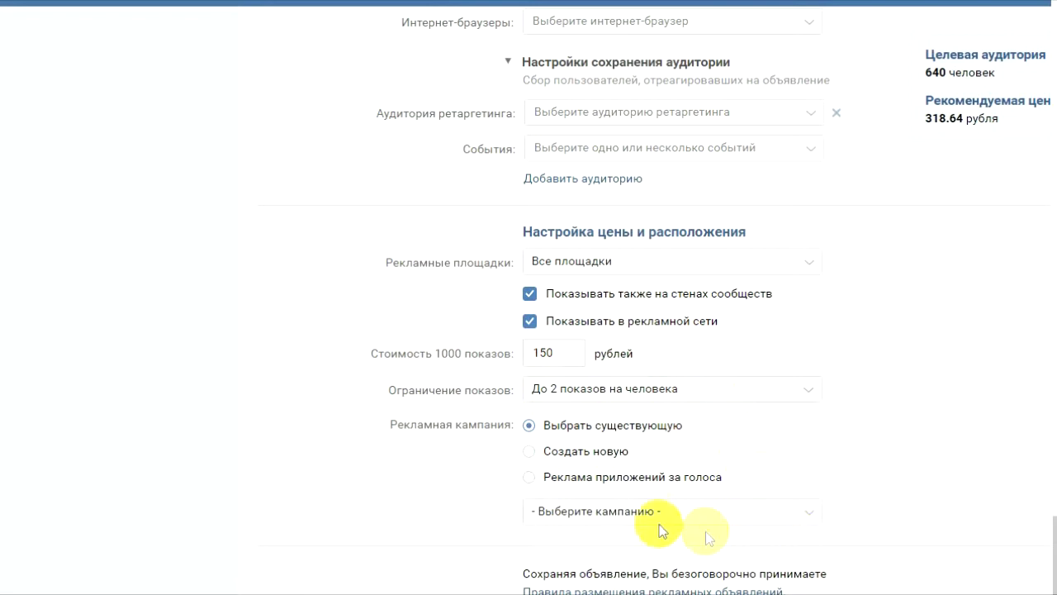
# Step: Assign the ad to the existing advertising campaign instead of a new one and create the ad
pyautogui.click(567, 454)
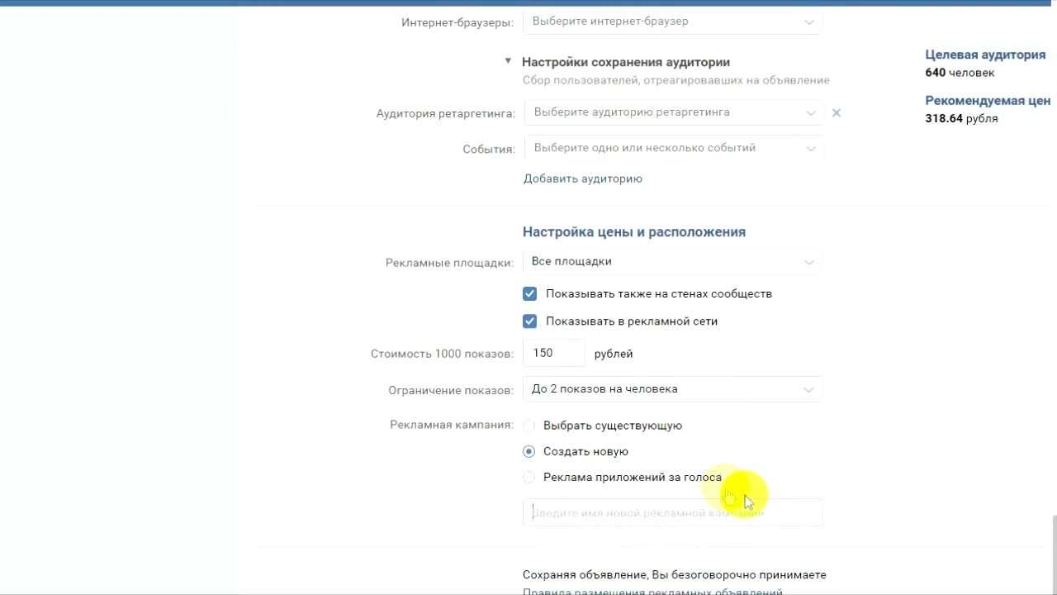
pyautogui.click(585, 426)
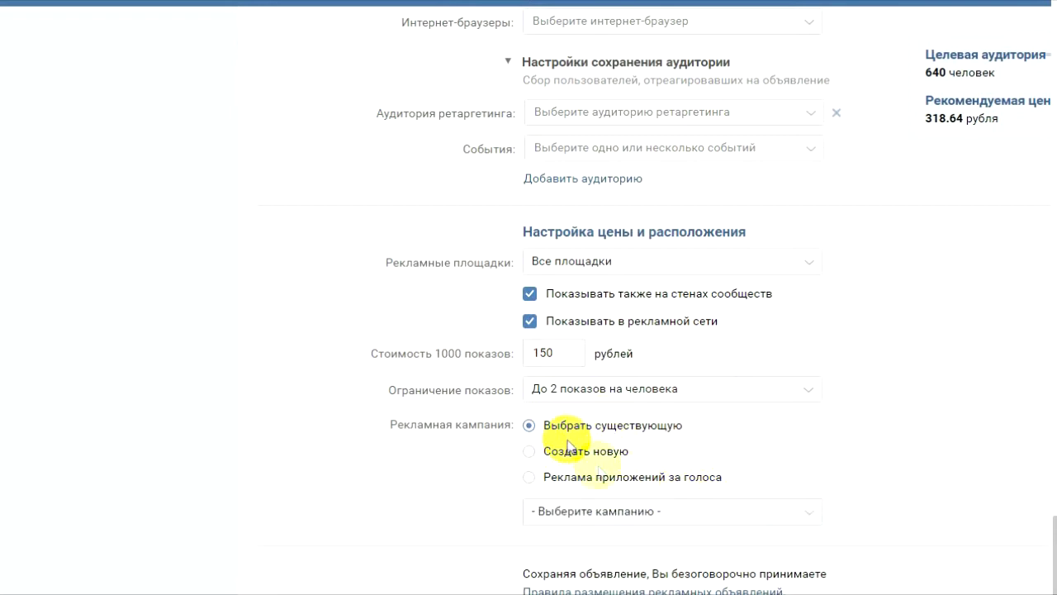
pyautogui.click(592, 517)
pyautogui.click(586, 486)
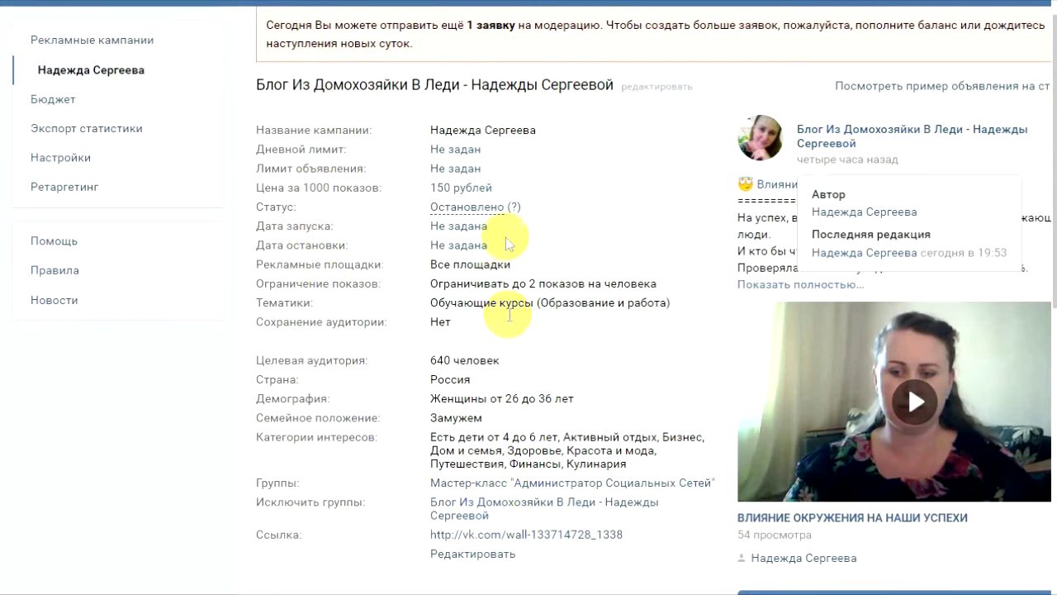
# Step: Set the campaign's daily limit to 100 rubles and the ad's own limit to 300 rubles
pyautogui.click(460, 157)
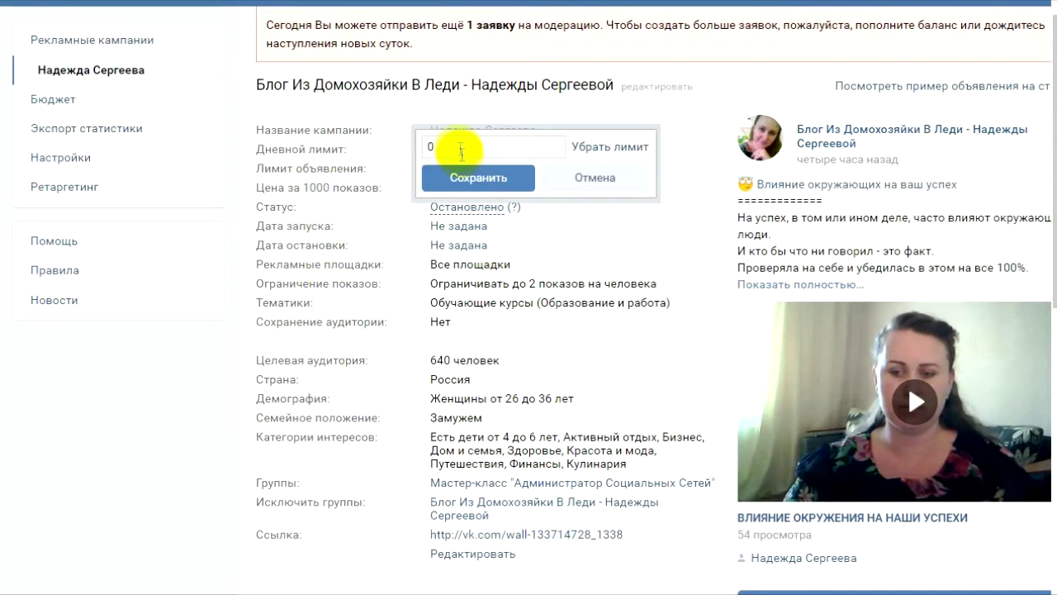
pyautogui.moveTo(462, 154); pyautogui.dragTo(424, 149)
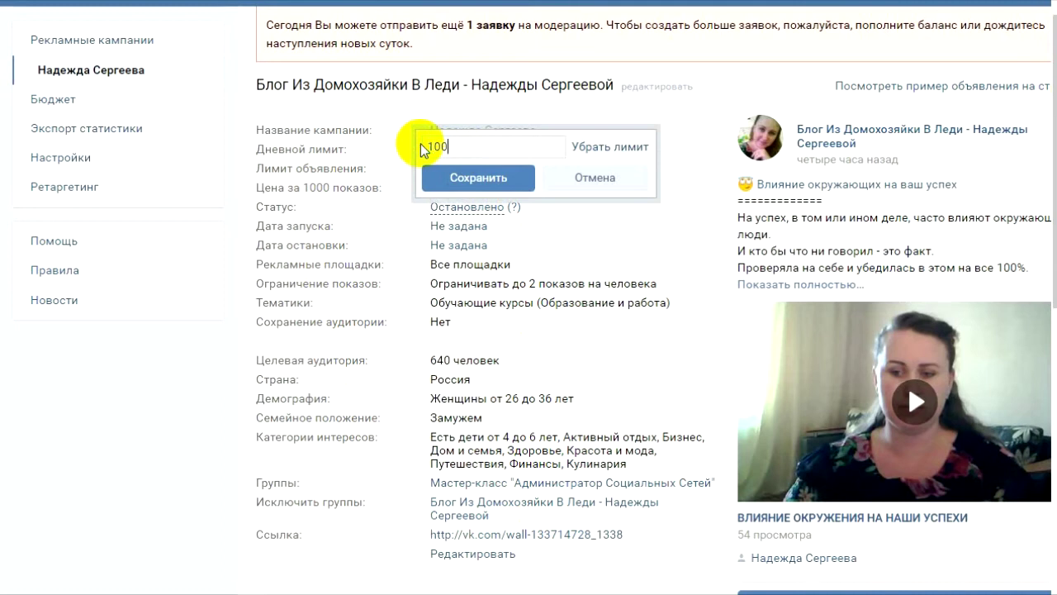
pyautogui.click(450, 179)
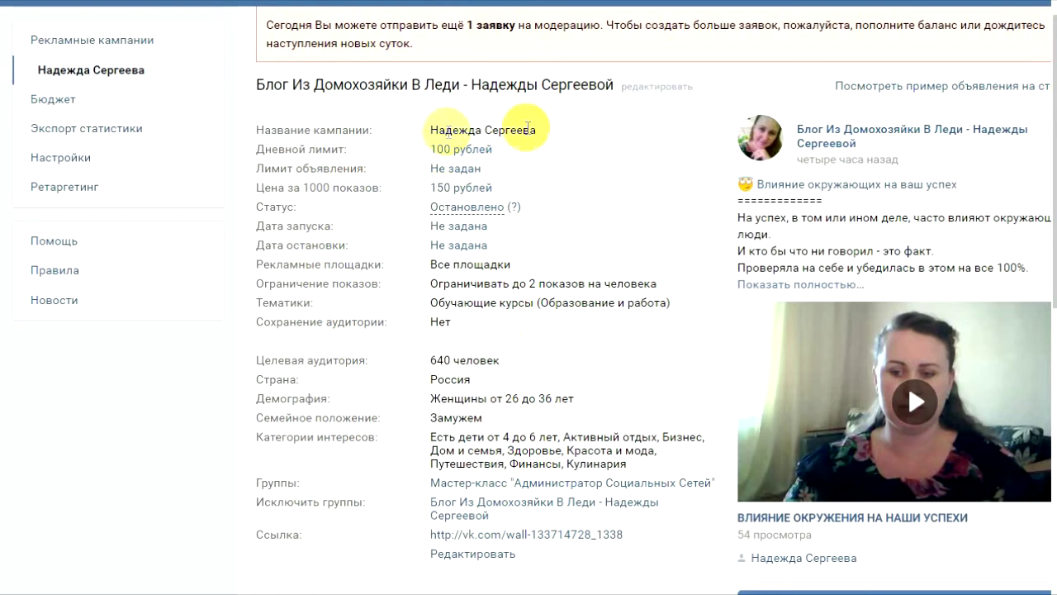
pyautogui.click(436, 171)
pyautogui.moveTo(471, 166); pyautogui.dragTo(426, 165)
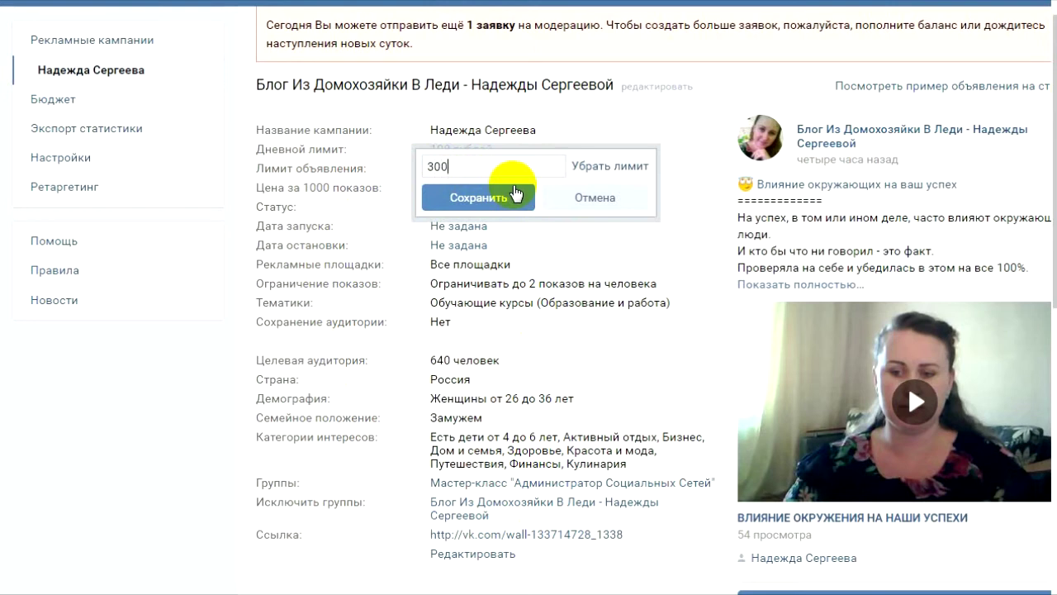
pyautogui.click(492, 198)
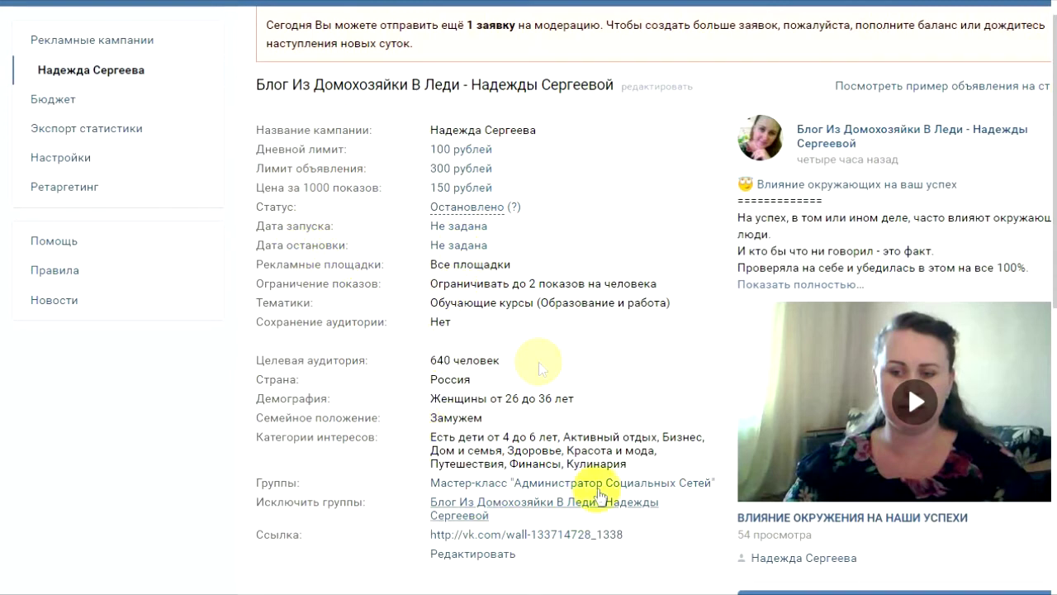
# Step: Open the advertising budget's top-up page and expand the bank card payment option
pyautogui.scroll(-1, 797, 209)
pyautogui.scroll(-10, 795, 209)
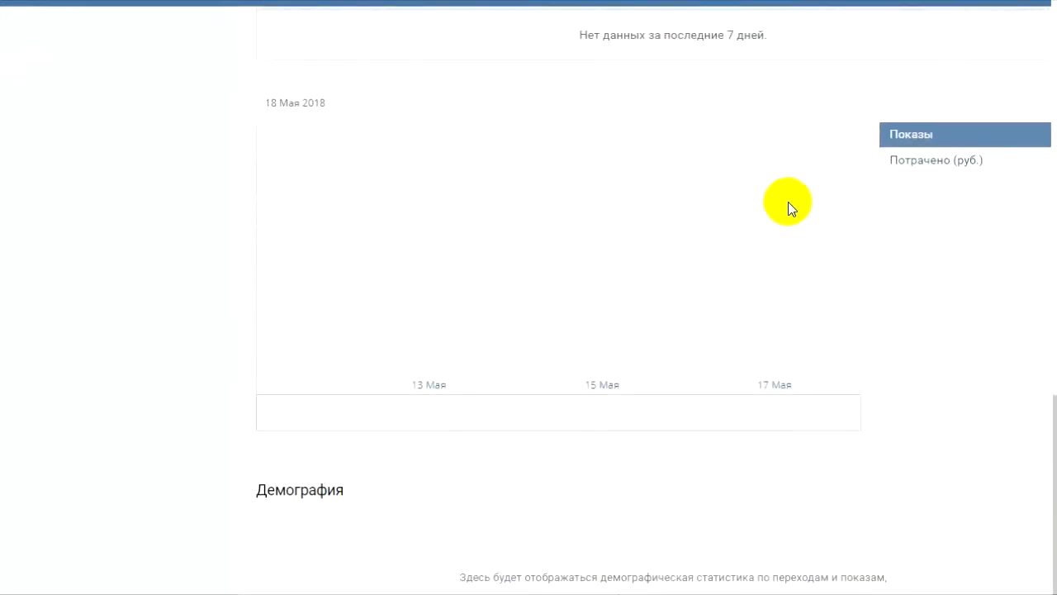
pyautogui.scroll(15, 788, 201)
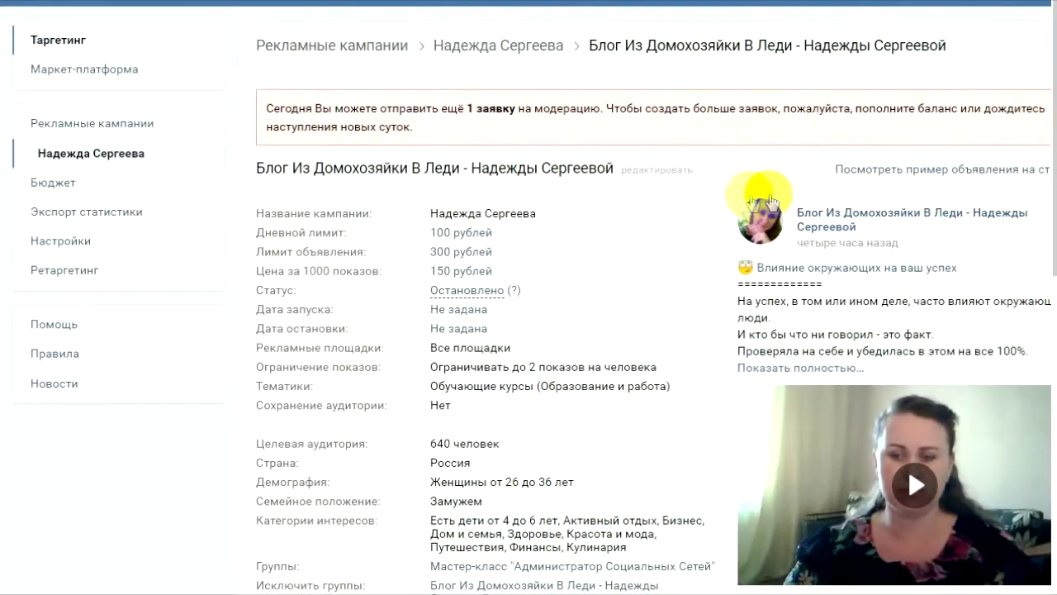
pyautogui.click(66, 190)
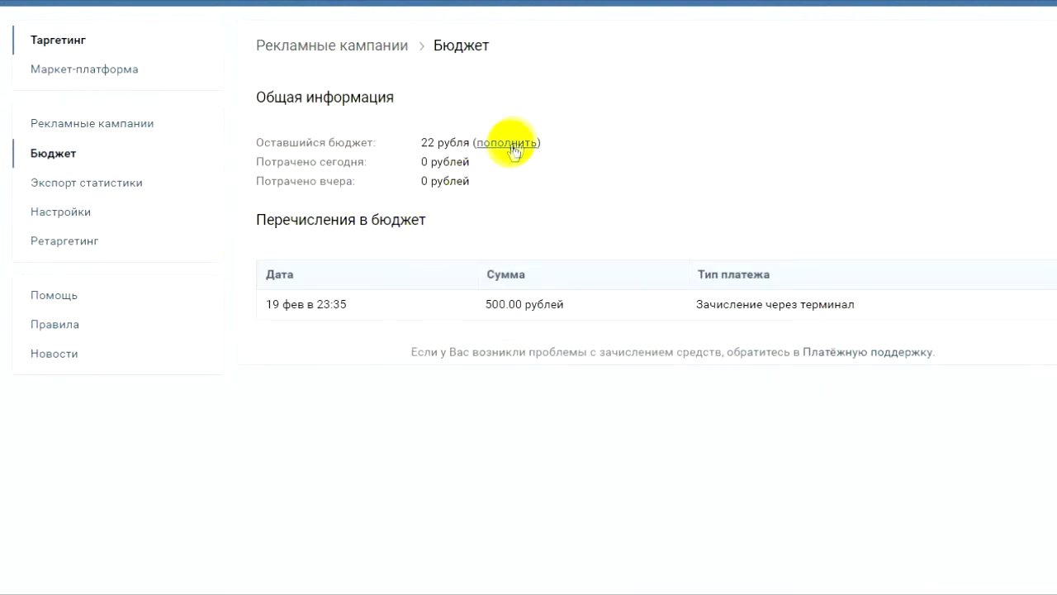
pyautogui.click(507, 145)
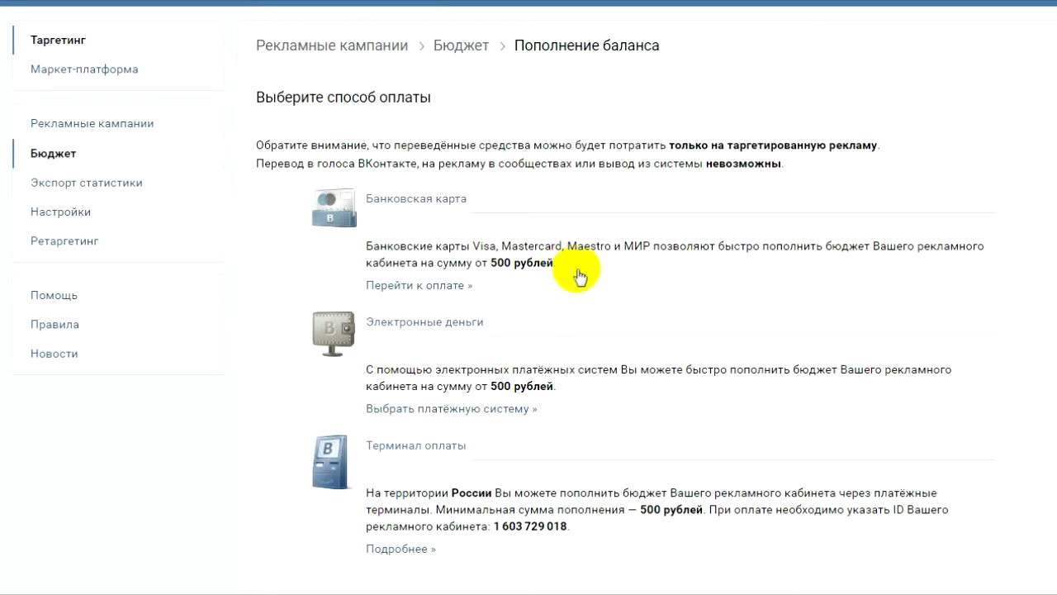
pyautogui.moveTo(570, 269); pyautogui.dragTo(494, 266)
pyautogui.click(539, 198)
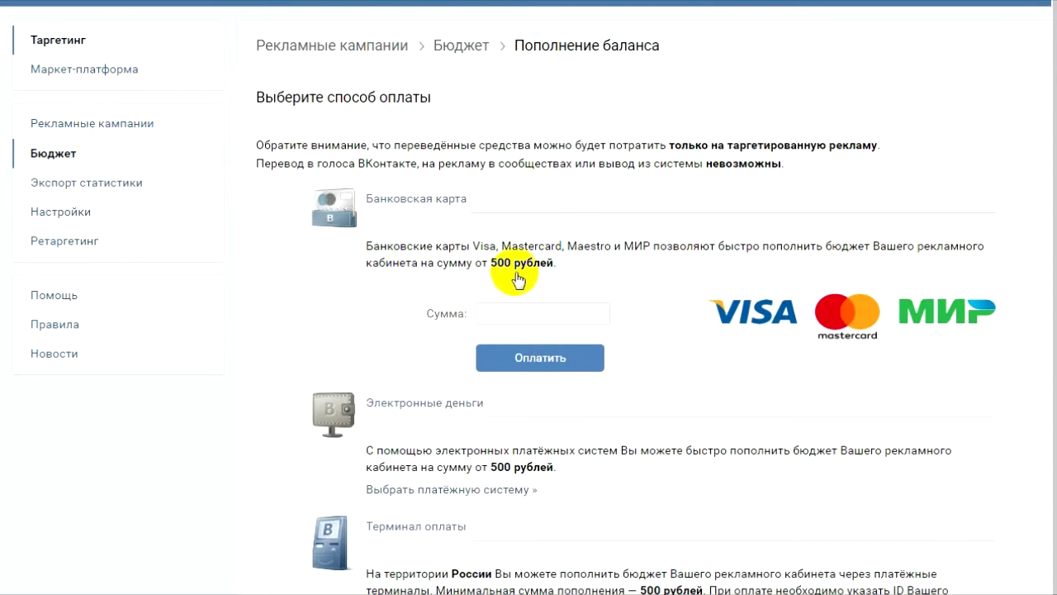
# Step: Open the existing campaign from the advertising campaigns list and examine its ads' prices, limits and spending
pyautogui.click(127, 130)
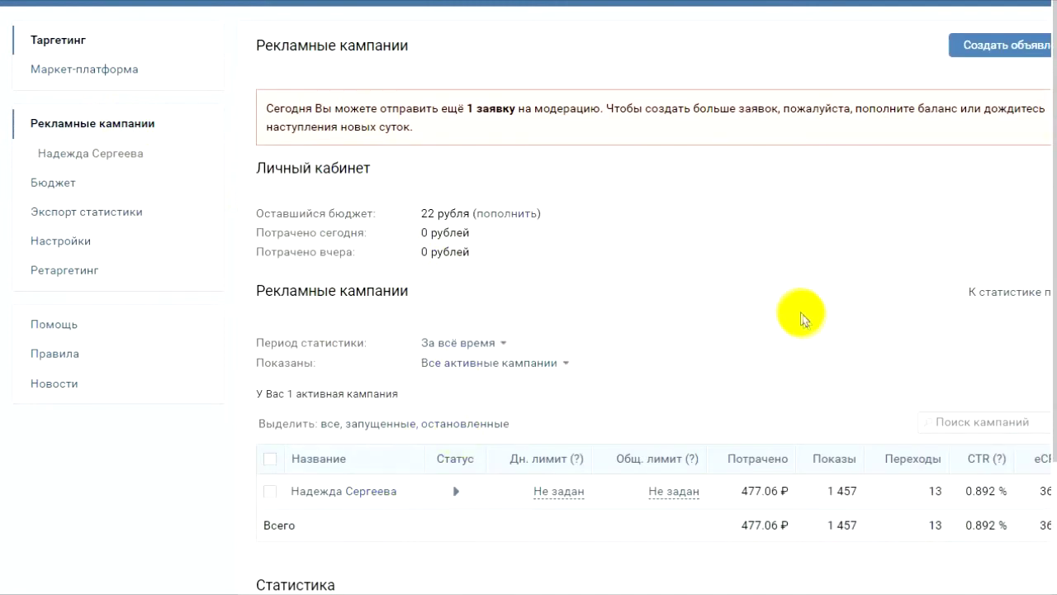
pyautogui.scroll(-1, 793, 326)
pyautogui.click(344, 411)
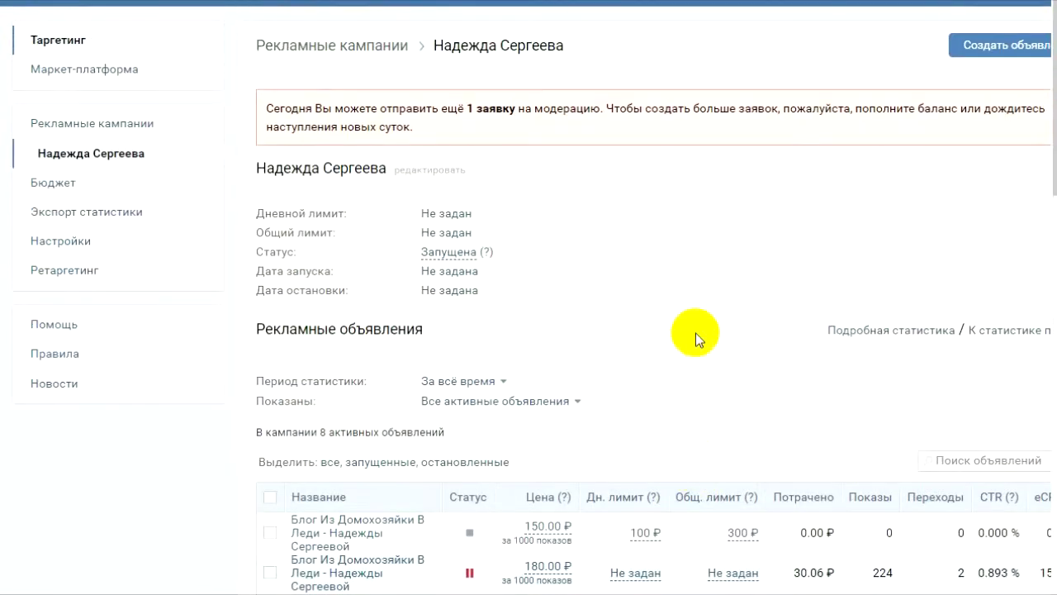
pyautogui.scroll(-2, 697, 335)
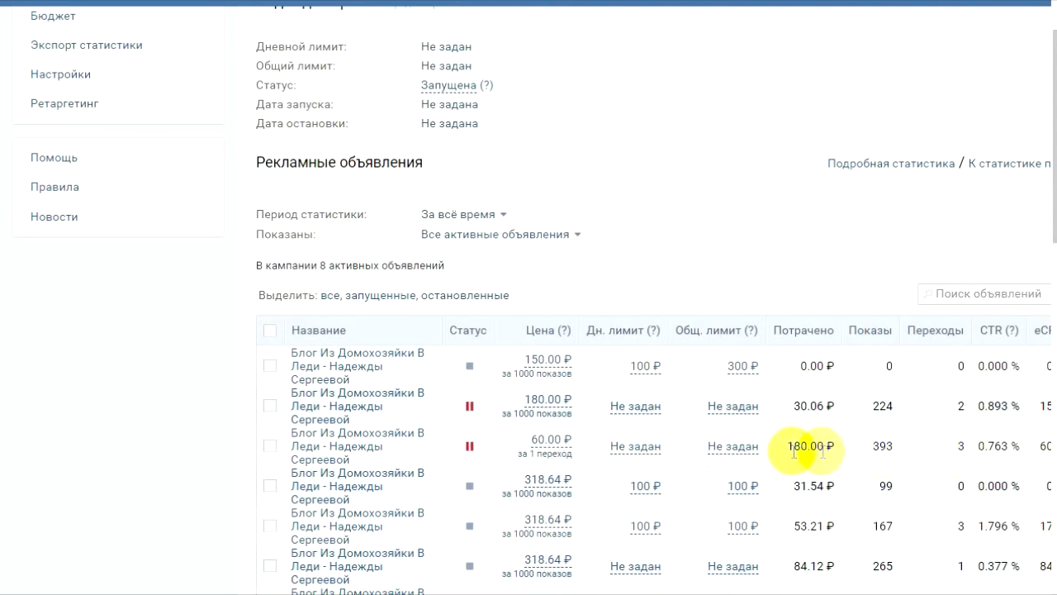
pyautogui.scroll(2, 437, 116)
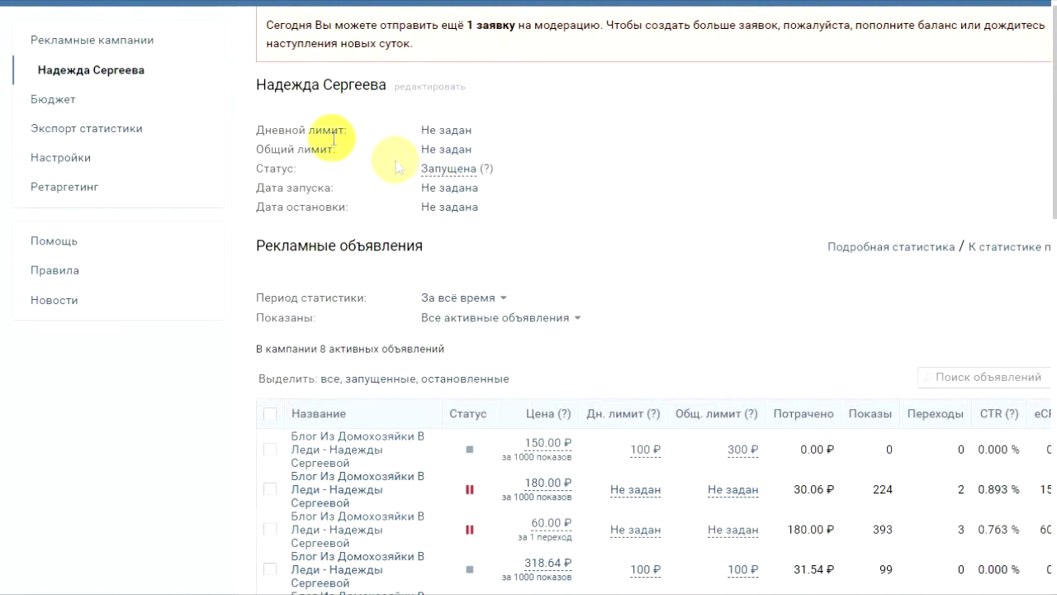
pyautogui.scroll(2, 389, 165)
pyautogui.scroll(-4, 595, 241)
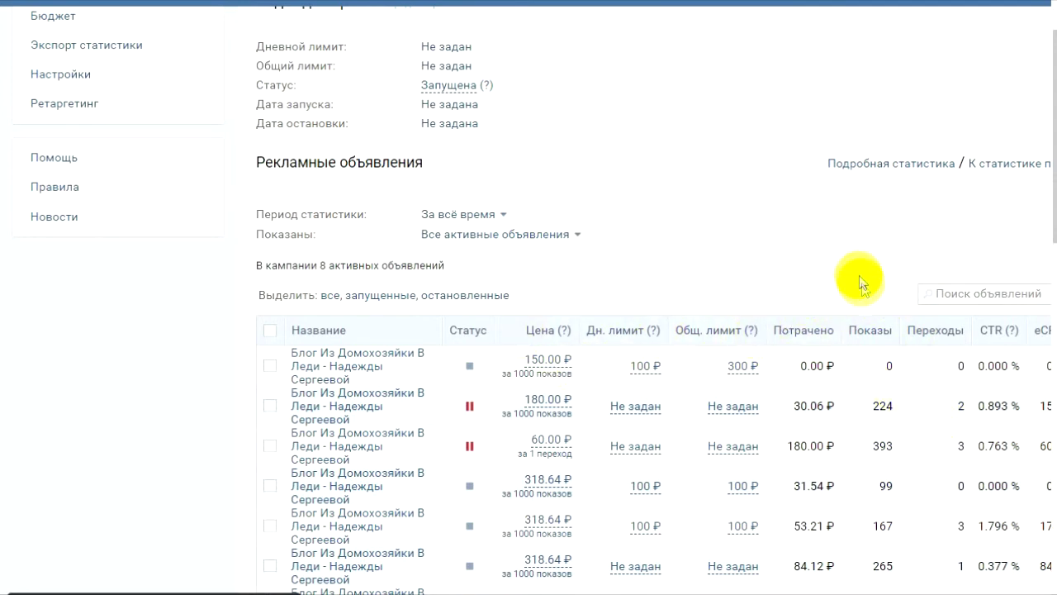
pyautogui.scroll(-2, 802, 295)
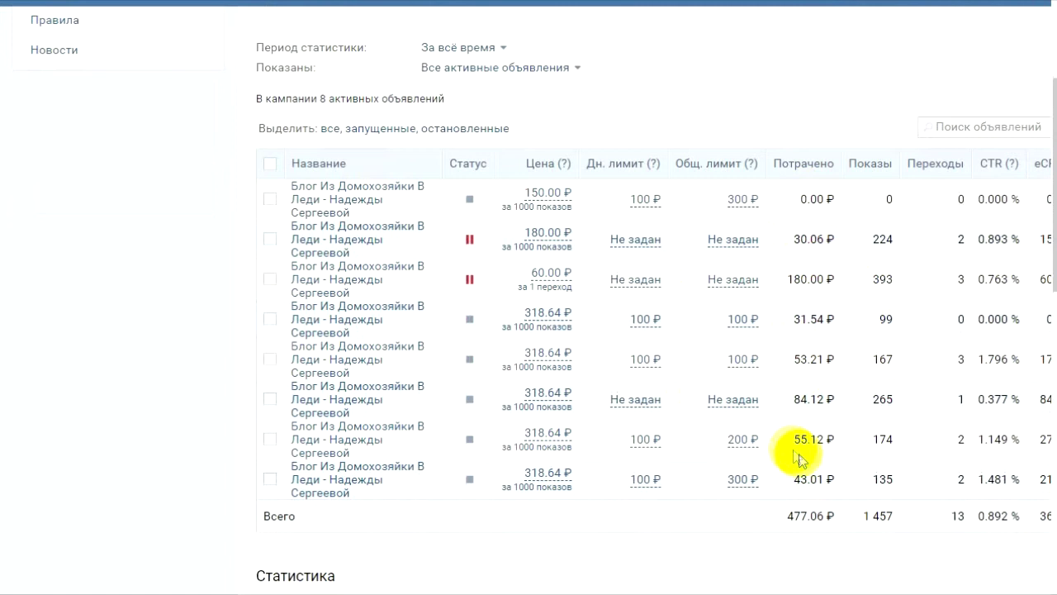
# Step: Compare the amounts spent on the campaign's older ads and review the campaign's general settings
pyautogui.moveTo(795, 483); pyautogui.dragTo(841, 483)
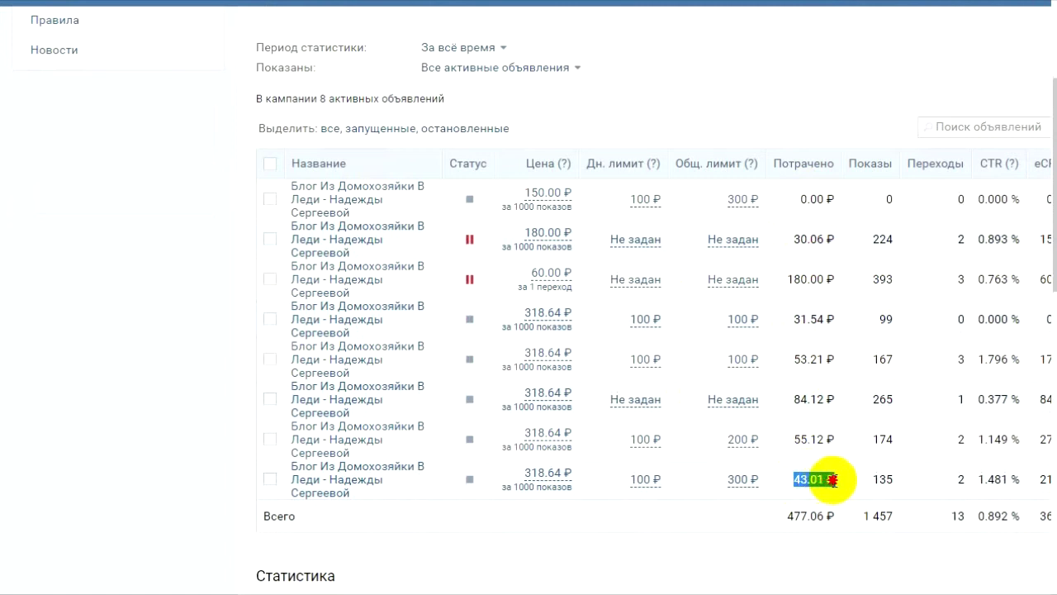
pyautogui.click(813, 438)
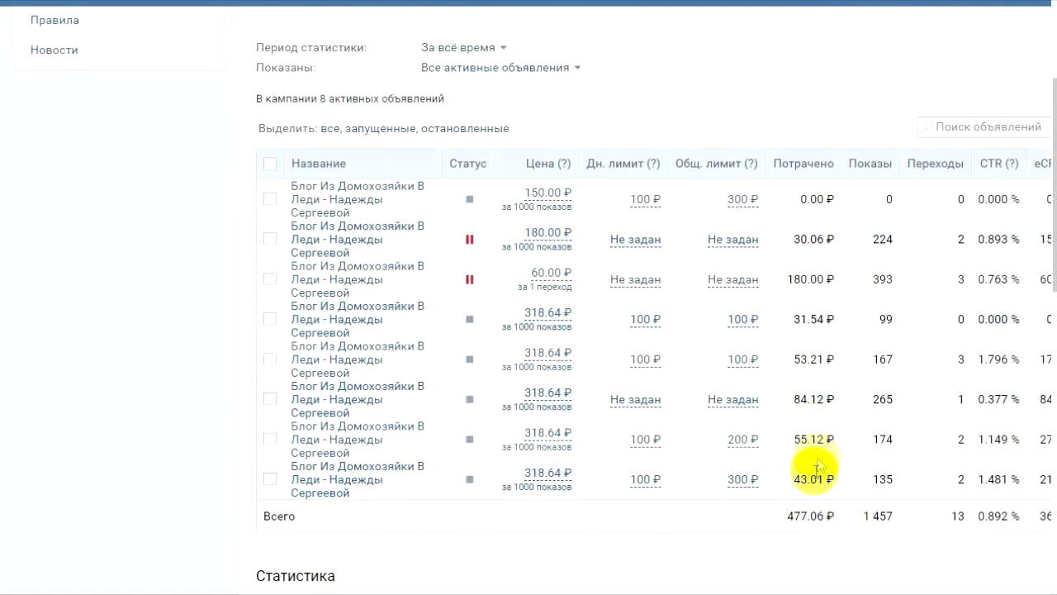
pyautogui.doubleClick(798, 444)
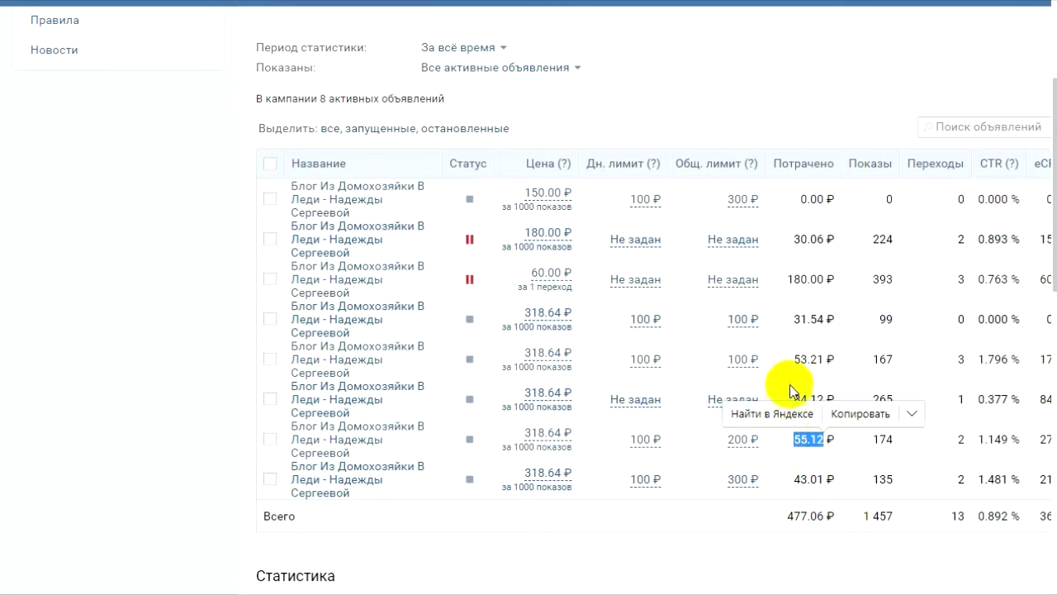
pyautogui.moveTo(792, 399); pyautogui.dragTo(824, 398)
pyautogui.click(826, 401)
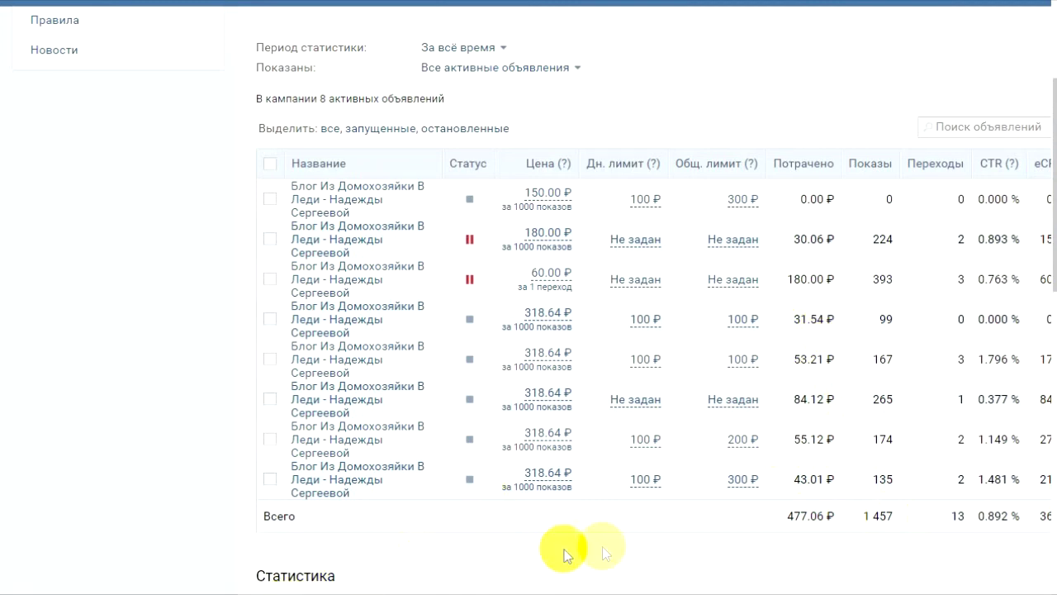
pyautogui.scroll(-1, 603, 549)
pyautogui.scroll(1, 607, 491)
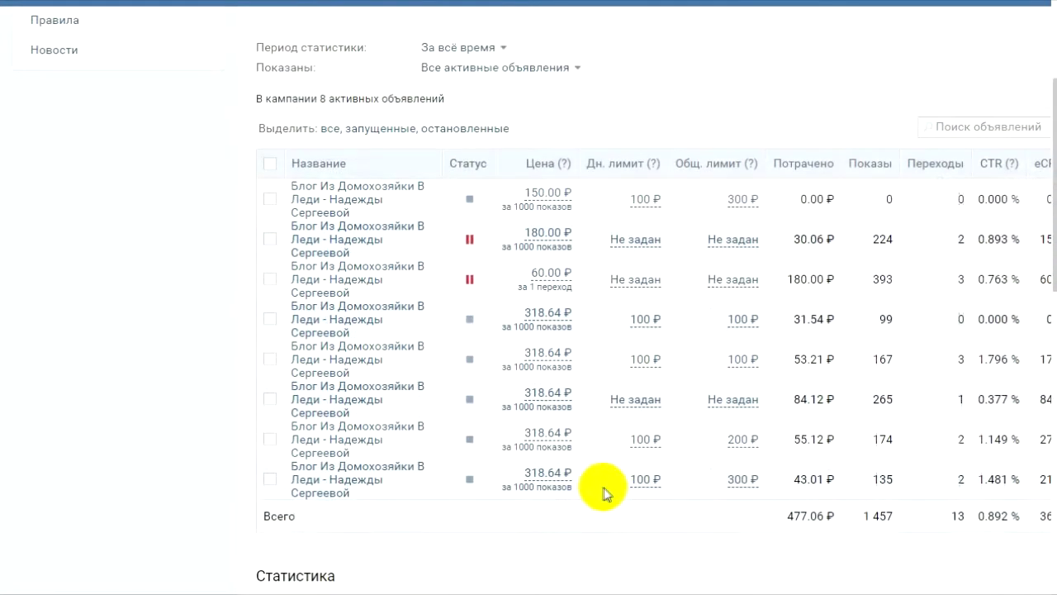
pyautogui.scroll(1, 592, 486)
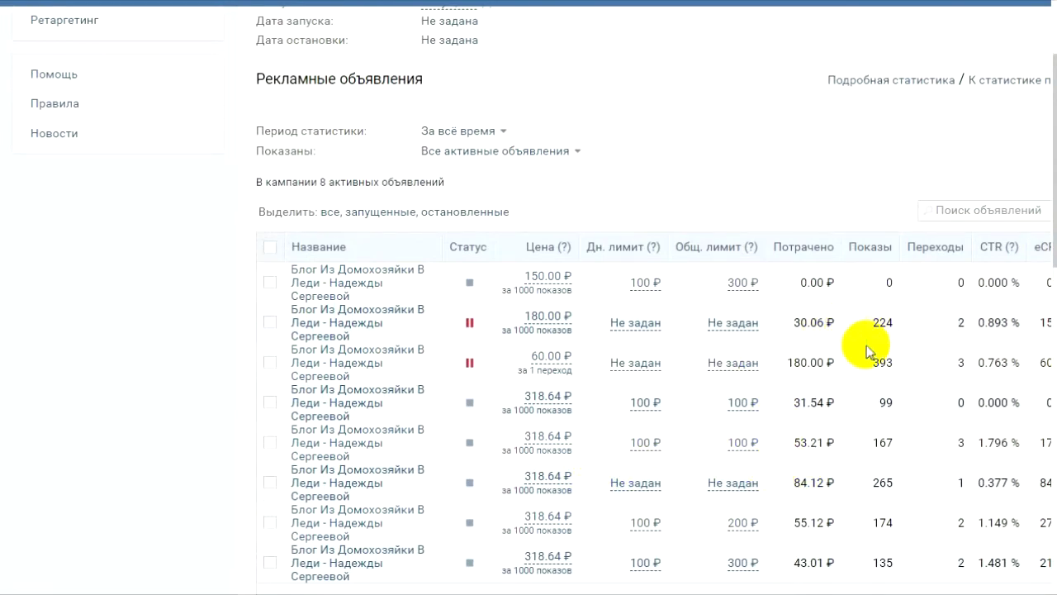
pyautogui.scroll(2, 870, 331)
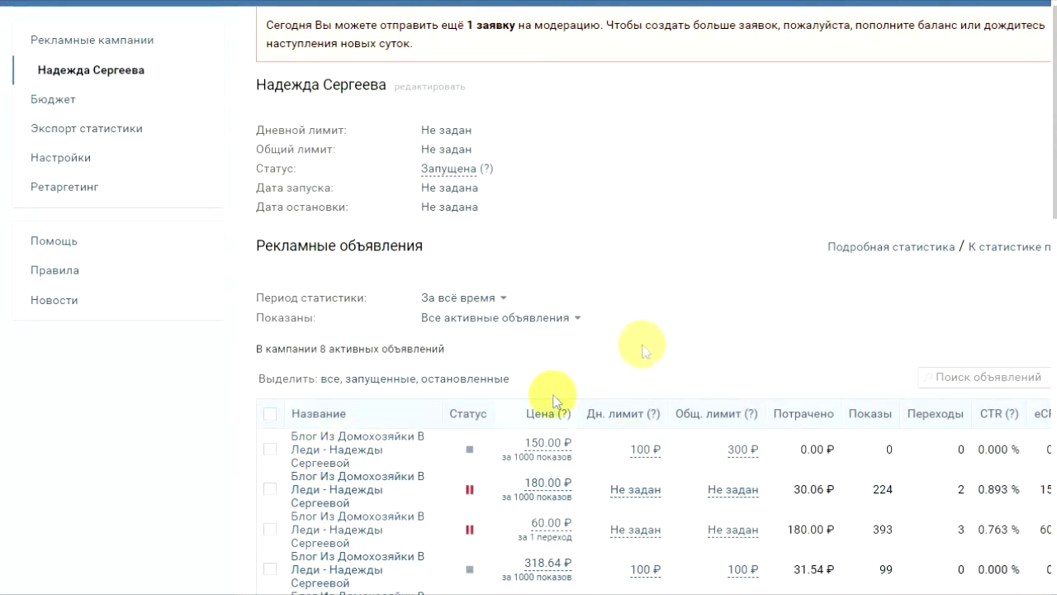
pyautogui.scroll(-2, 702, 311)
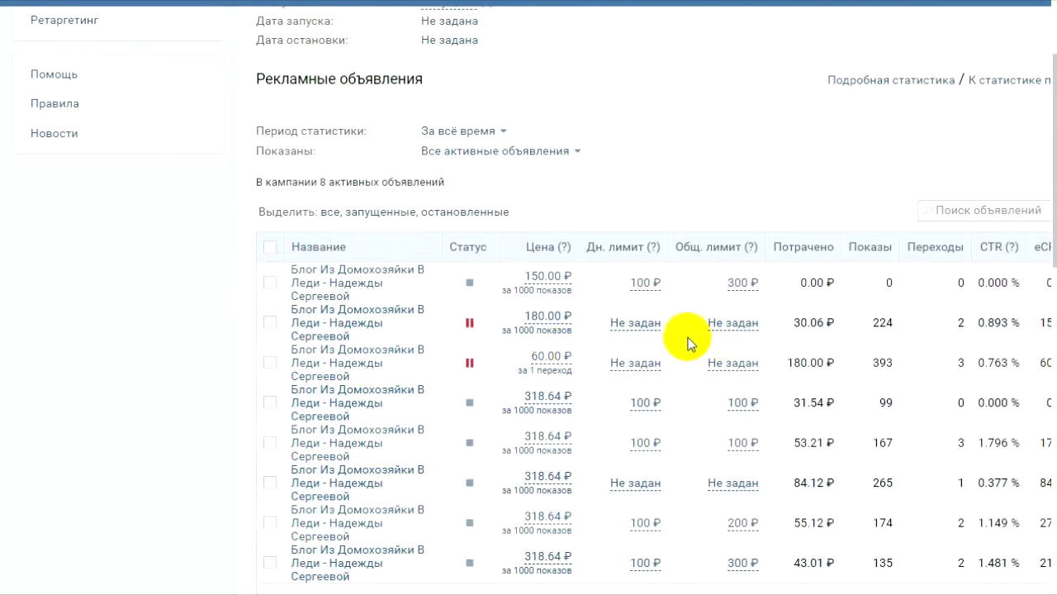
pyautogui.scroll(2, 713, 309)
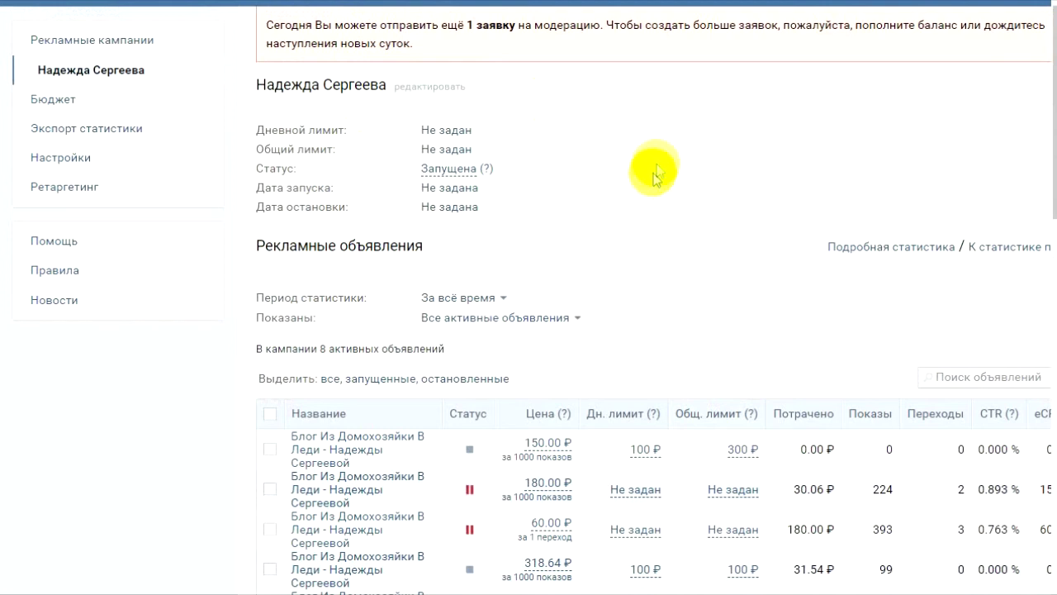
pyautogui.scroll(1, 657, 164)
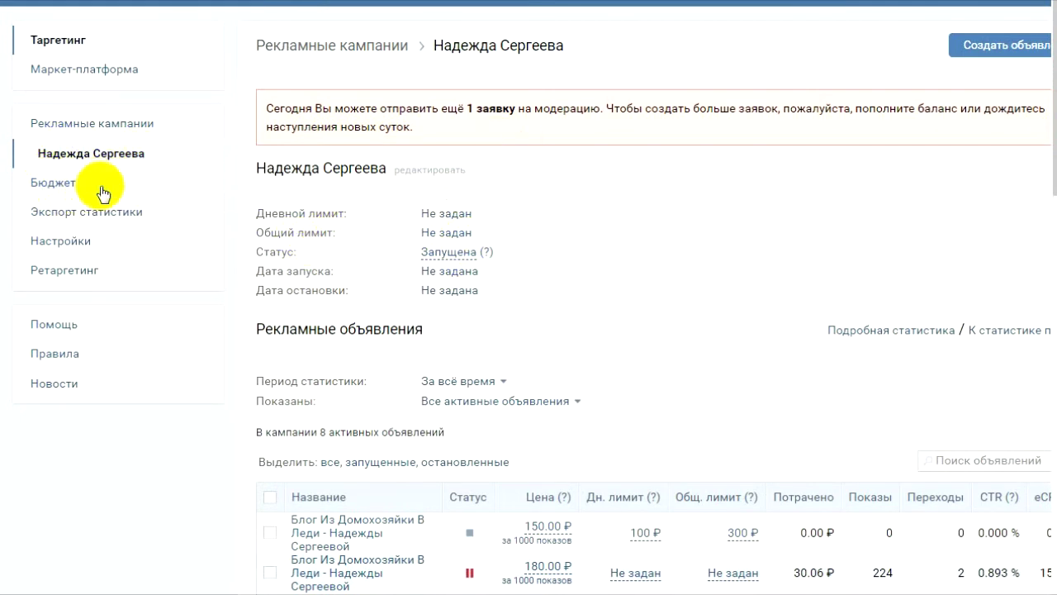
# Step: Reopen the campaign from the campaigns list and launch the new ad priced at 150 rubles per 1000 impressions
pyautogui.click(96, 127)
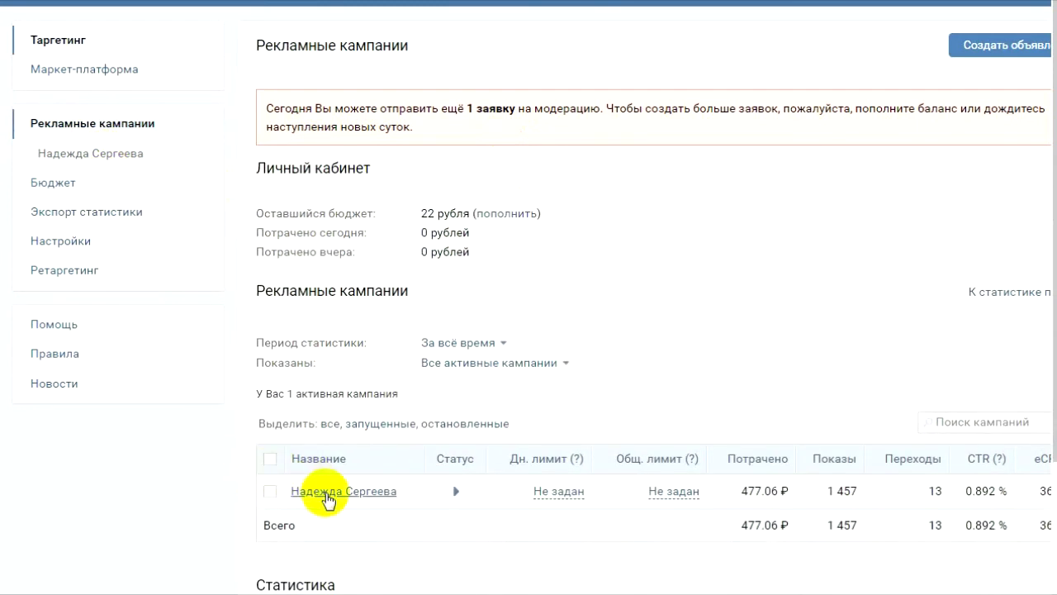
pyautogui.click(328, 493)
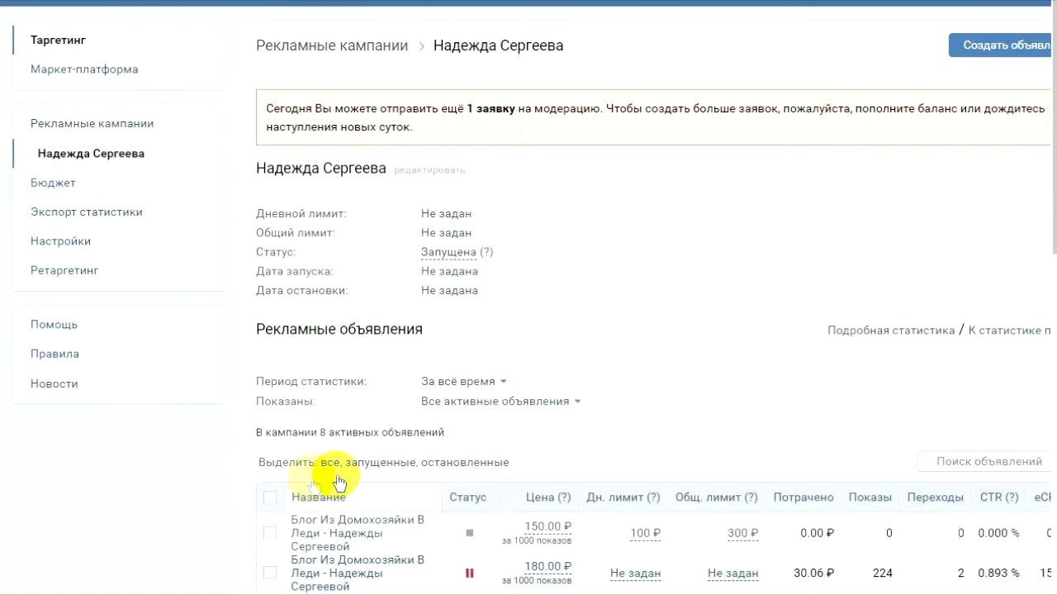
pyautogui.scroll(-2, 465, 371)
pyautogui.click(470, 366)
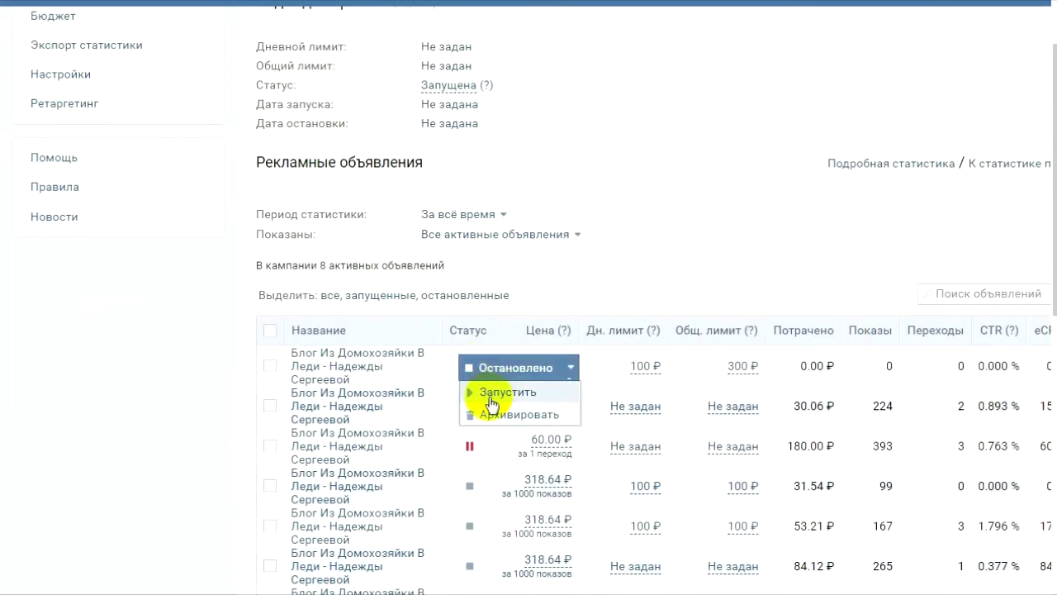
pyautogui.click(499, 393)
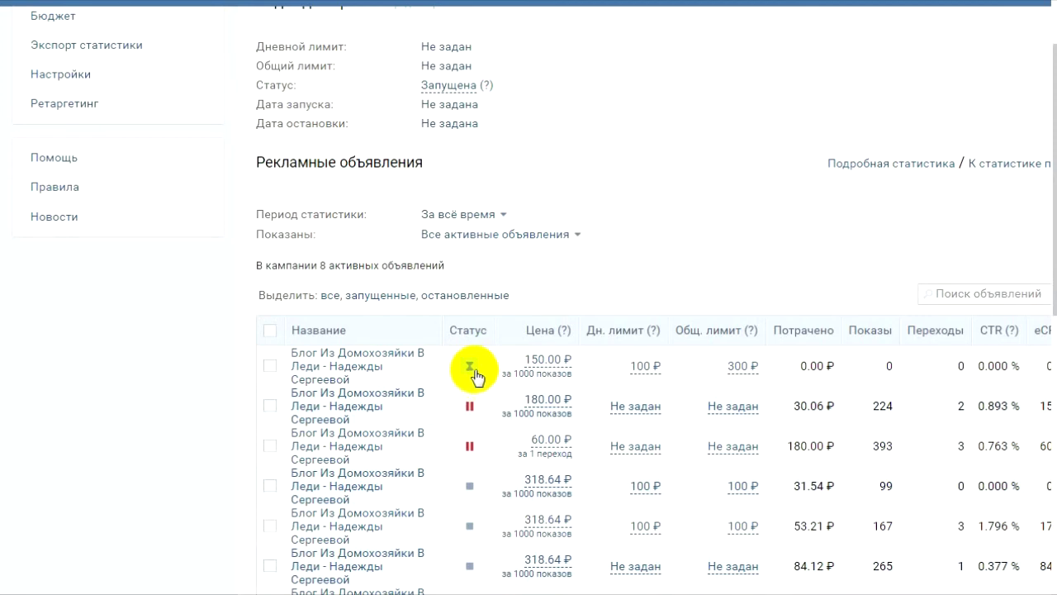
# Step: Check the status options of the newly launched ad and of the first stopped ad below the paused ones
pyautogui.click(469, 373)
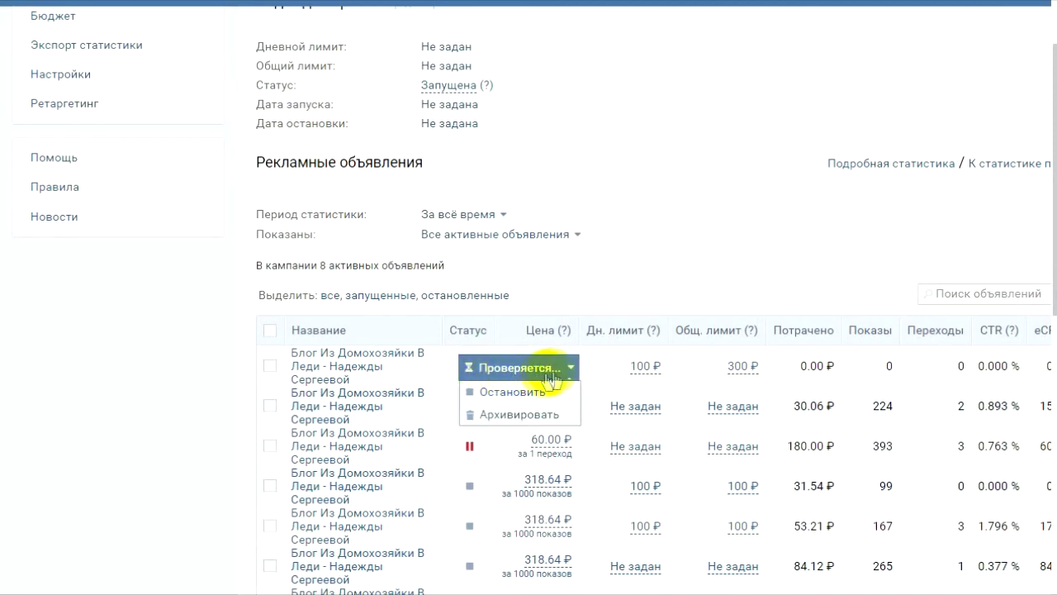
pyautogui.click(541, 302)
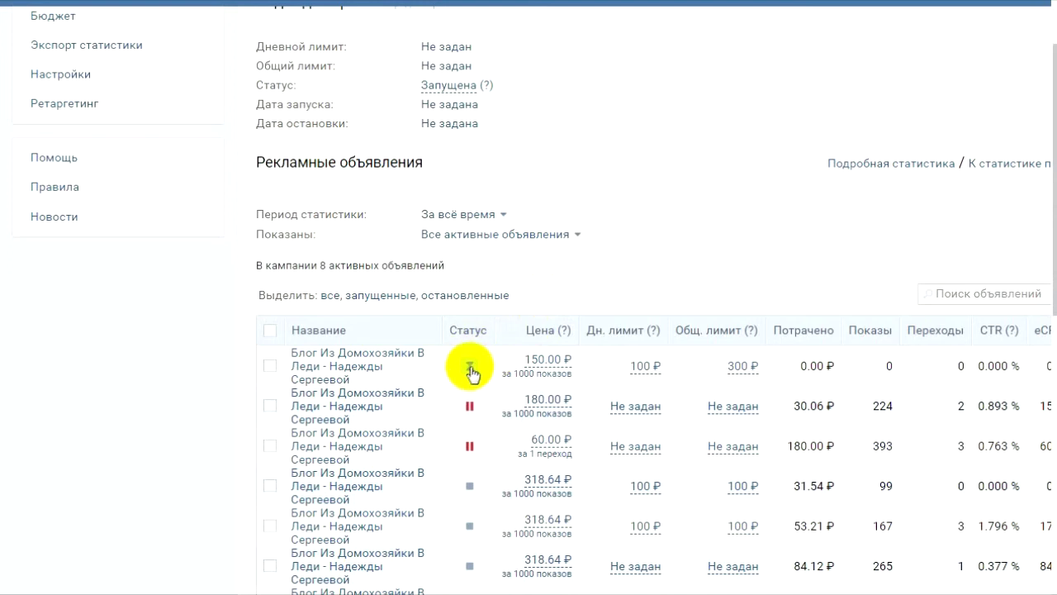
pyautogui.scroll(-1, 474, 374)
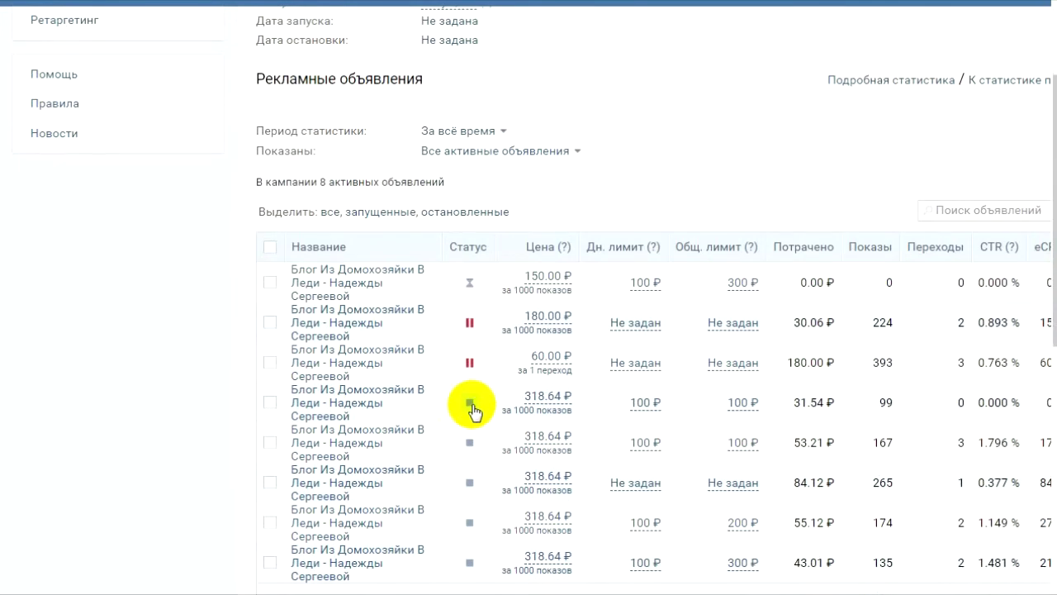
pyautogui.click(470, 405)
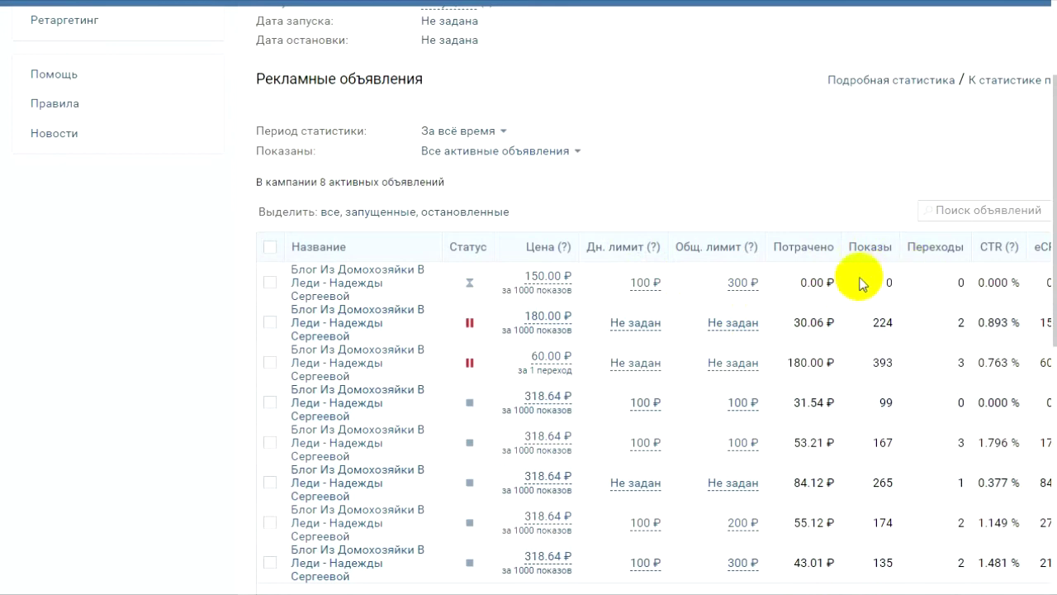
pyautogui.scroll(3, 677, 318)
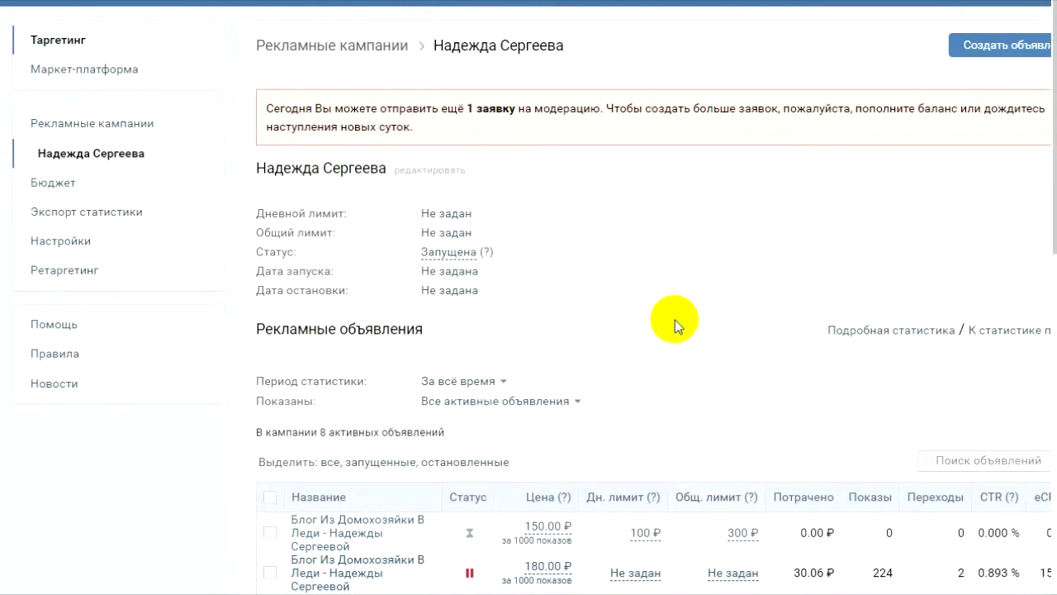
pyautogui.scroll(-3, 675, 320)
pyautogui.click(468, 408)
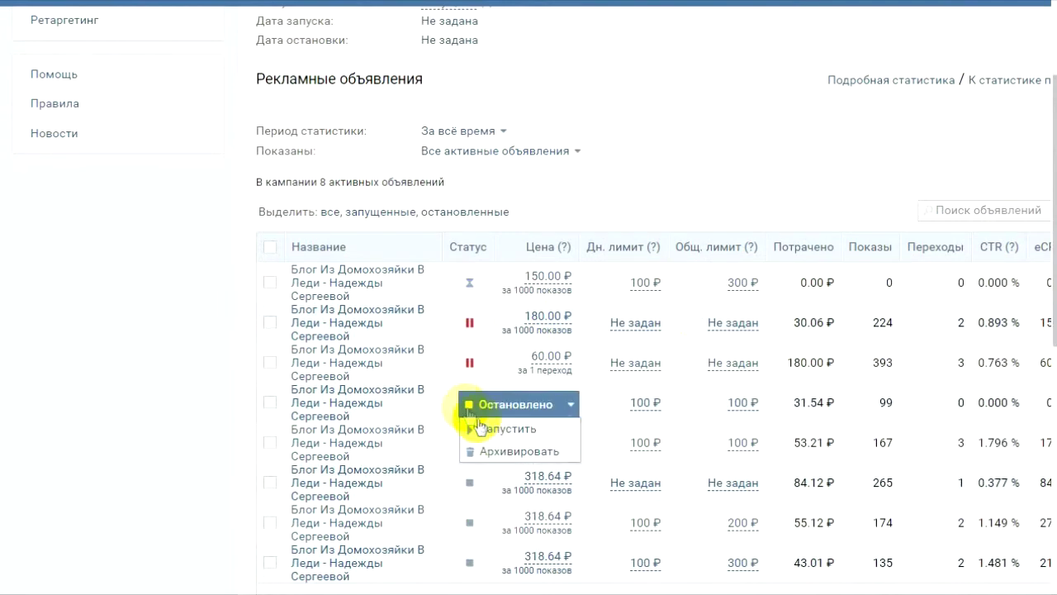
pyautogui.click(587, 191)
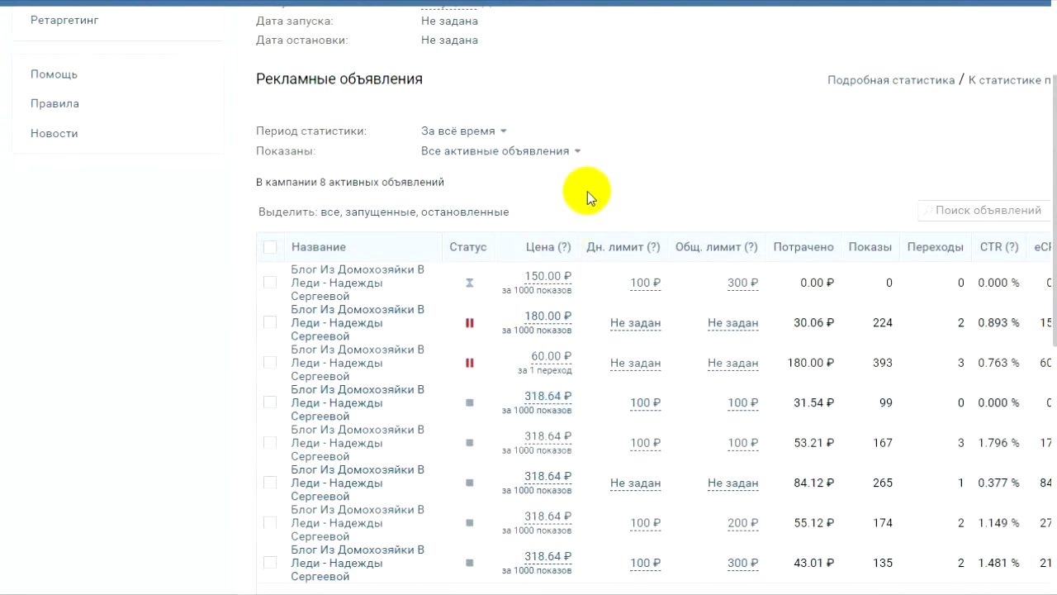
pyautogui.scroll(3, 587, 191)
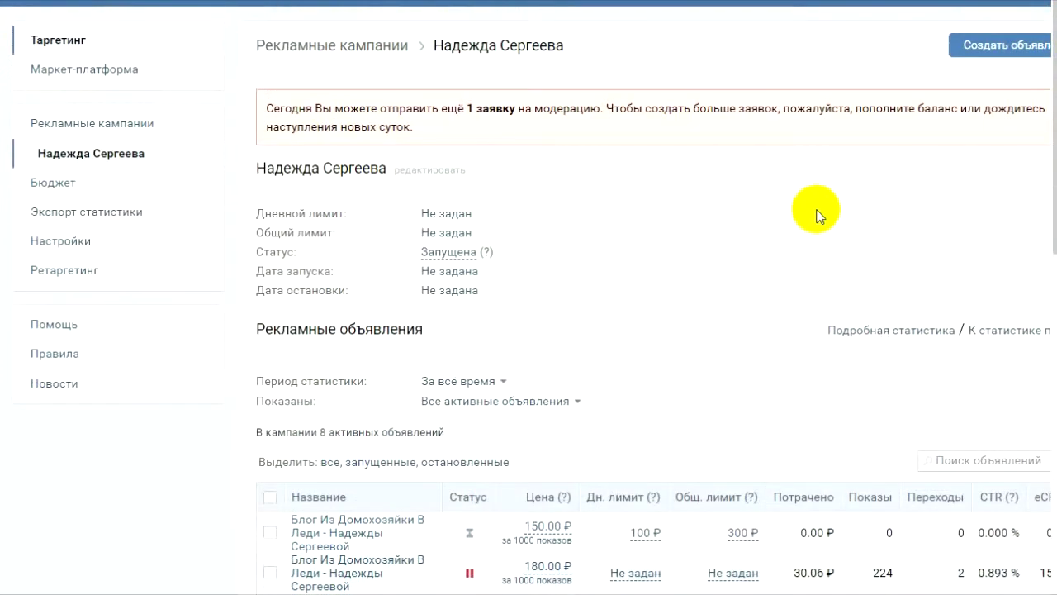
# Step: Return to the advertising campaigns overview and reopen the campaign to check its ads' statuses
pyautogui.click(316, 48)
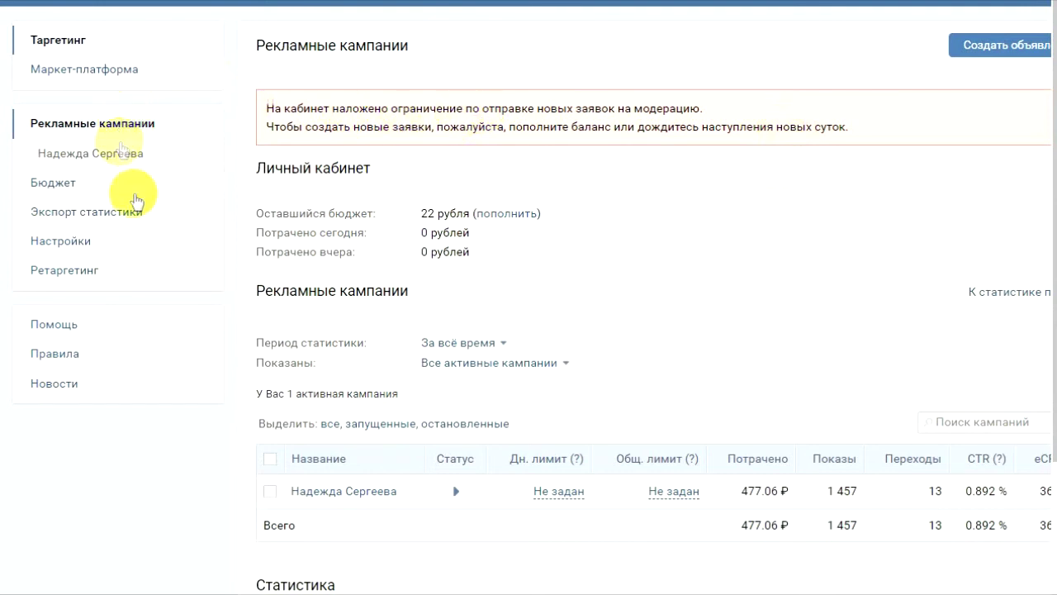
pyautogui.click(364, 493)
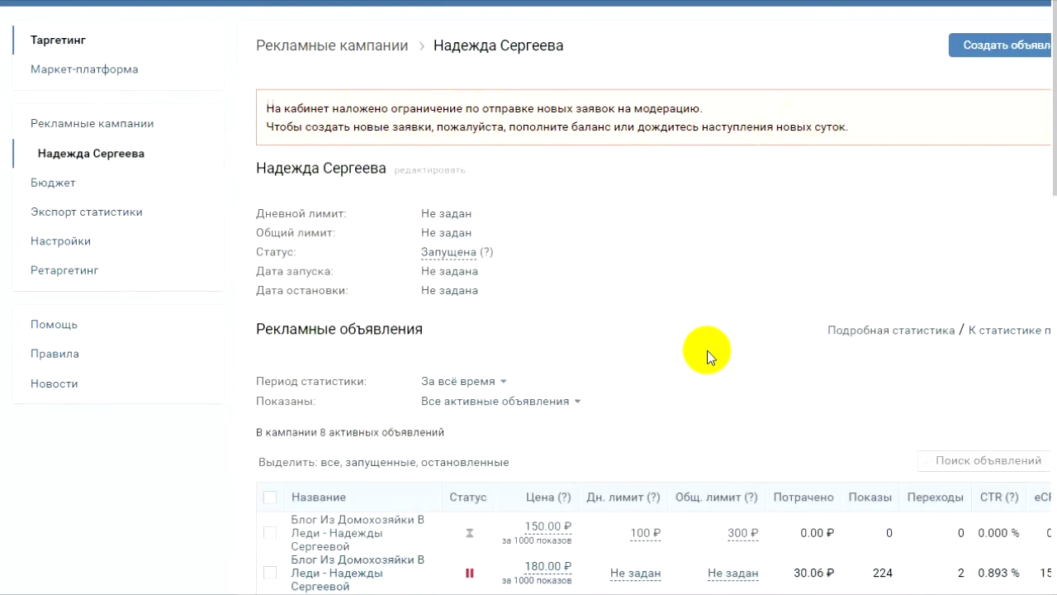
pyautogui.scroll(-2, 707, 353)
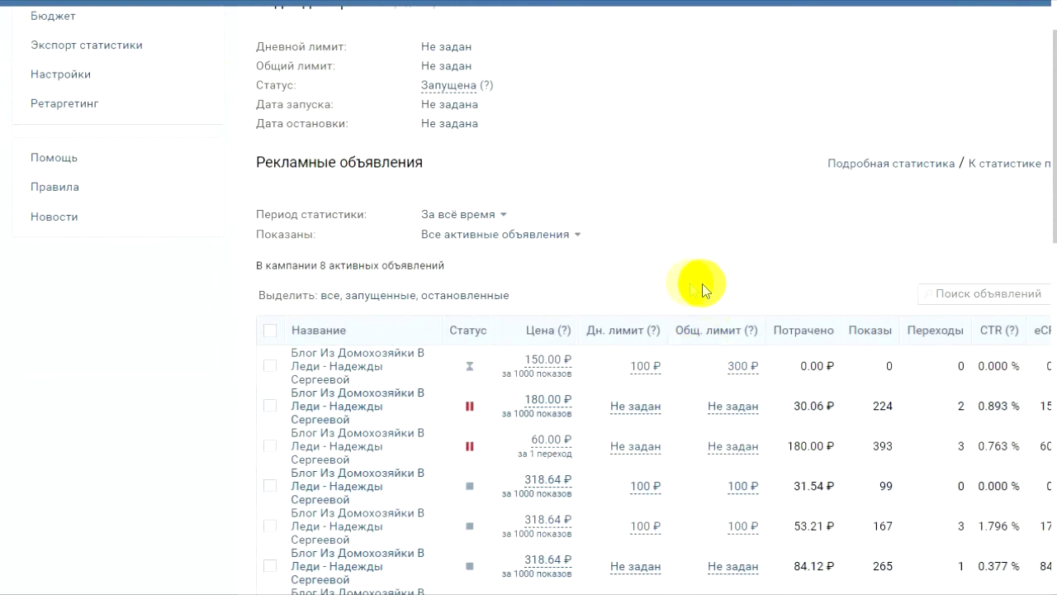
# Step: Switch from the ad campaign to the personal profile page and look over its details and most recent wall posts
pyautogui.rightClick(35, 11)
pyautogui.click(113, 4)
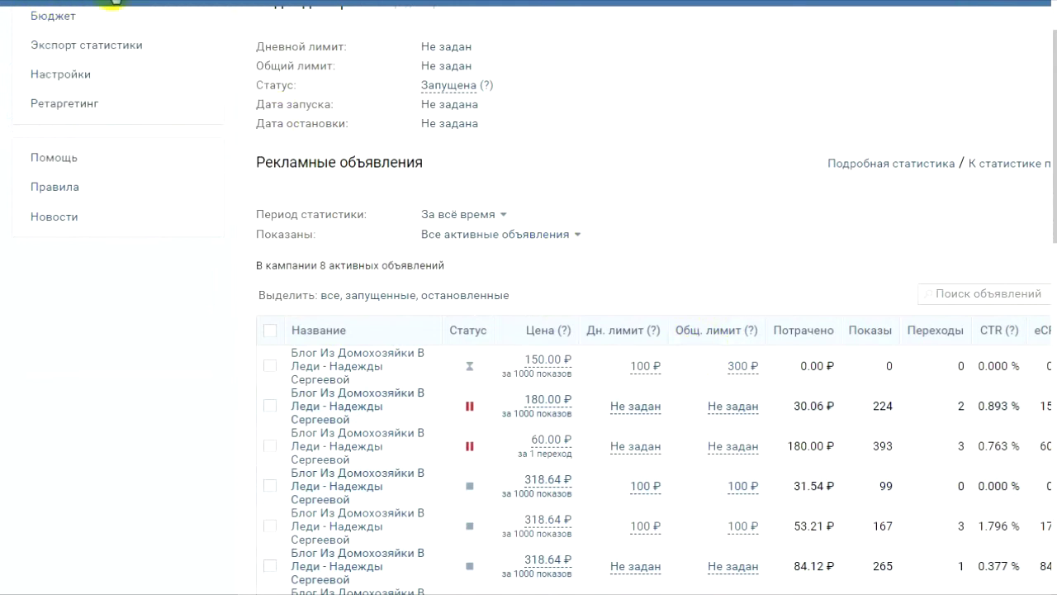
pyautogui.click(212, 2)
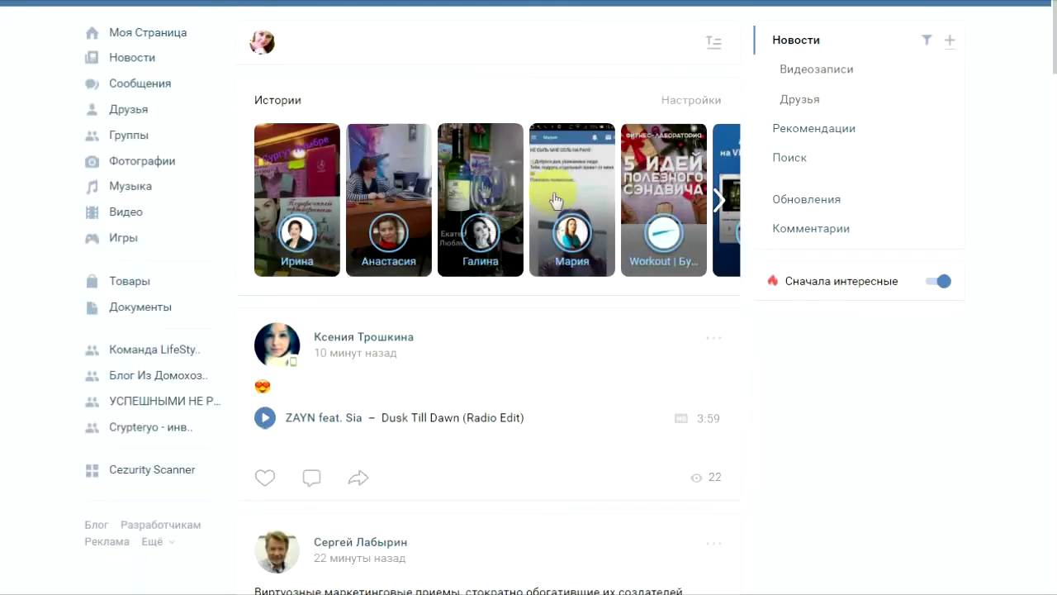
pyautogui.click(159, 34)
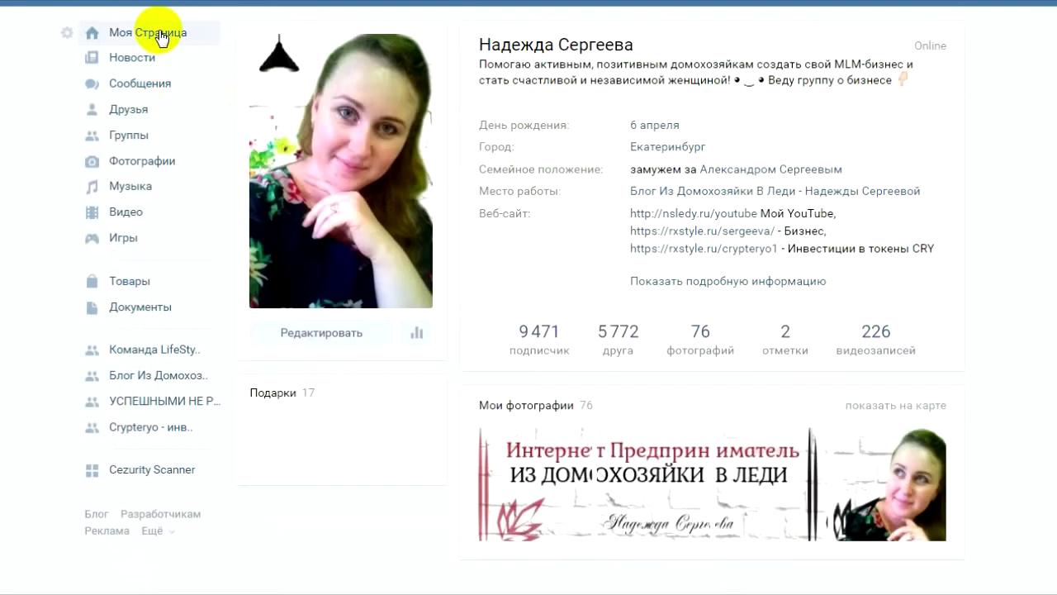
pyautogui.scroll(-7, 159, 37)
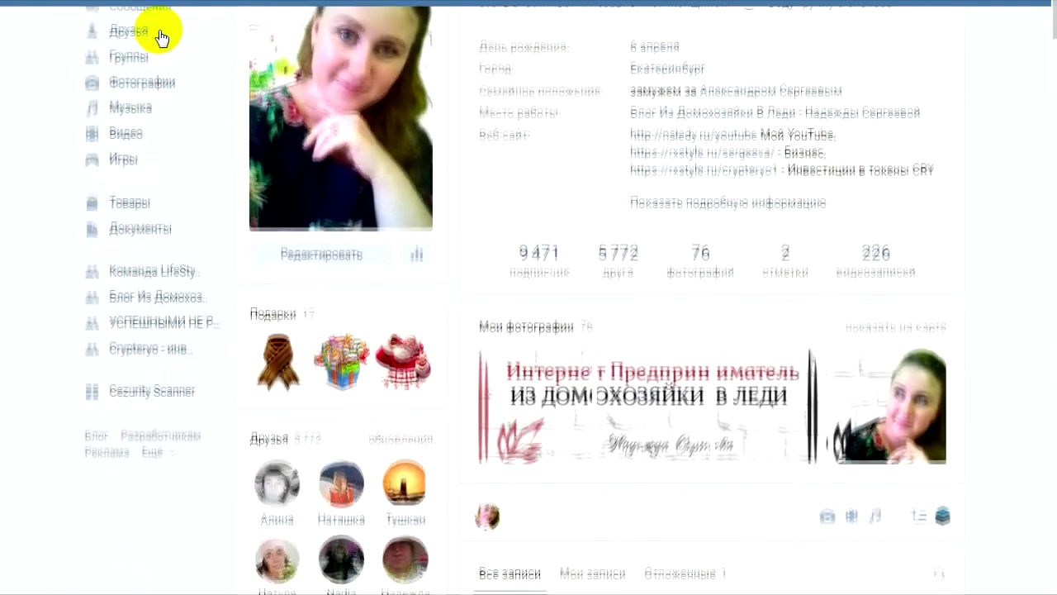
pyautogui.scroll(-7, 160, 37)
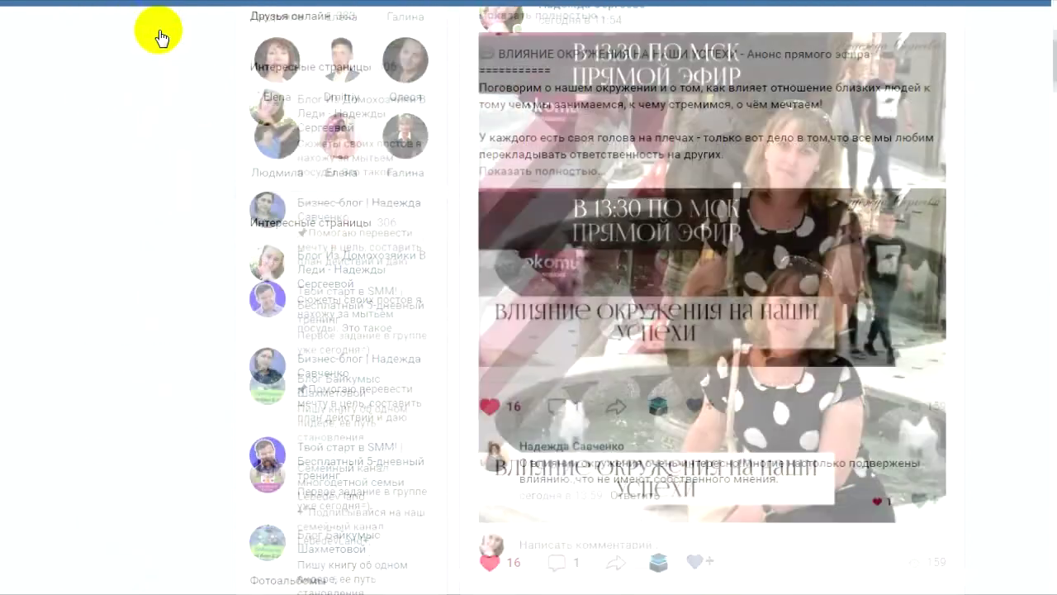
pyautogui.scroll(-5, 161, 37)
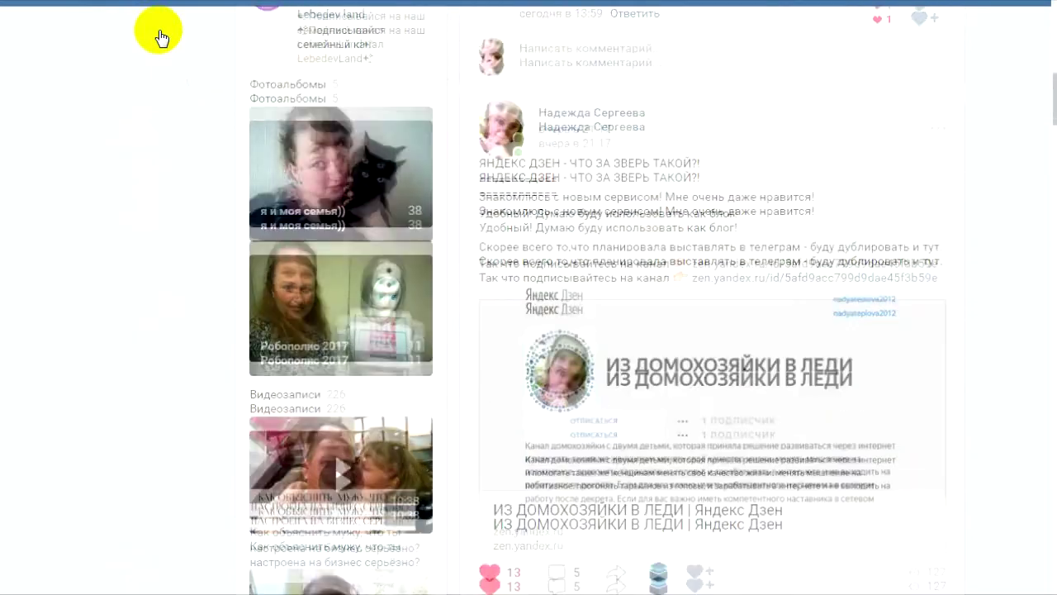
pyautogui.scroll(2, 161, 37)
pyautogui.scroll(-3, 161, 37)
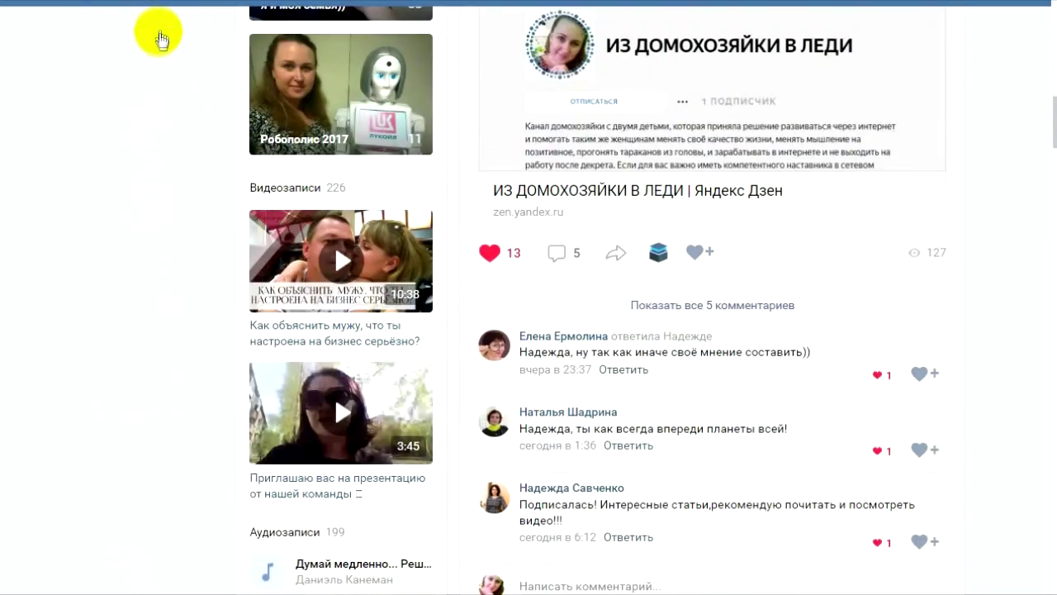
pyautogui.scroll(1, 137, 106)
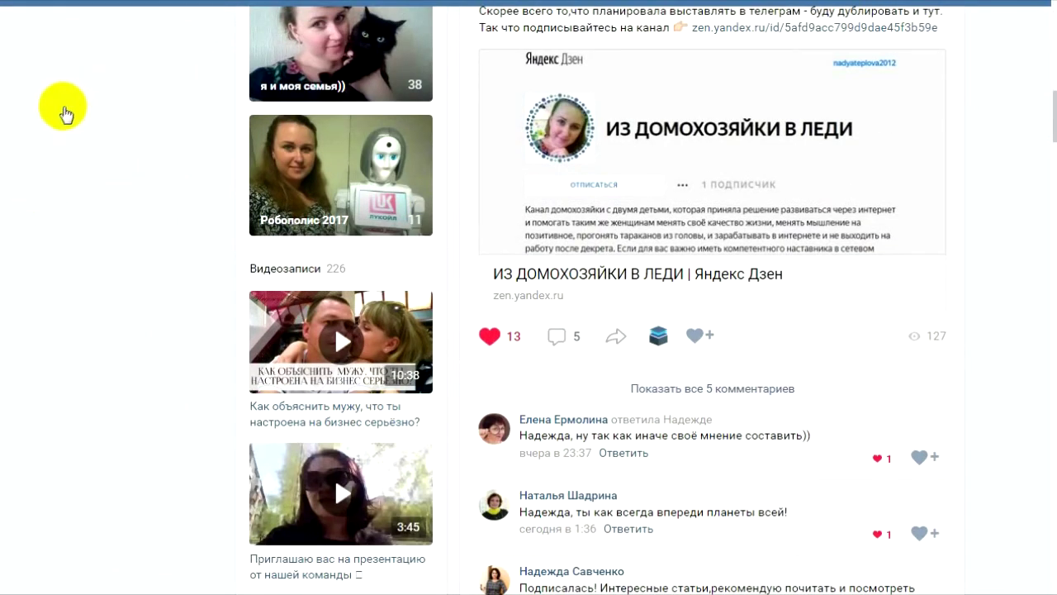
pyautogui.scroll(10, 25, 108)
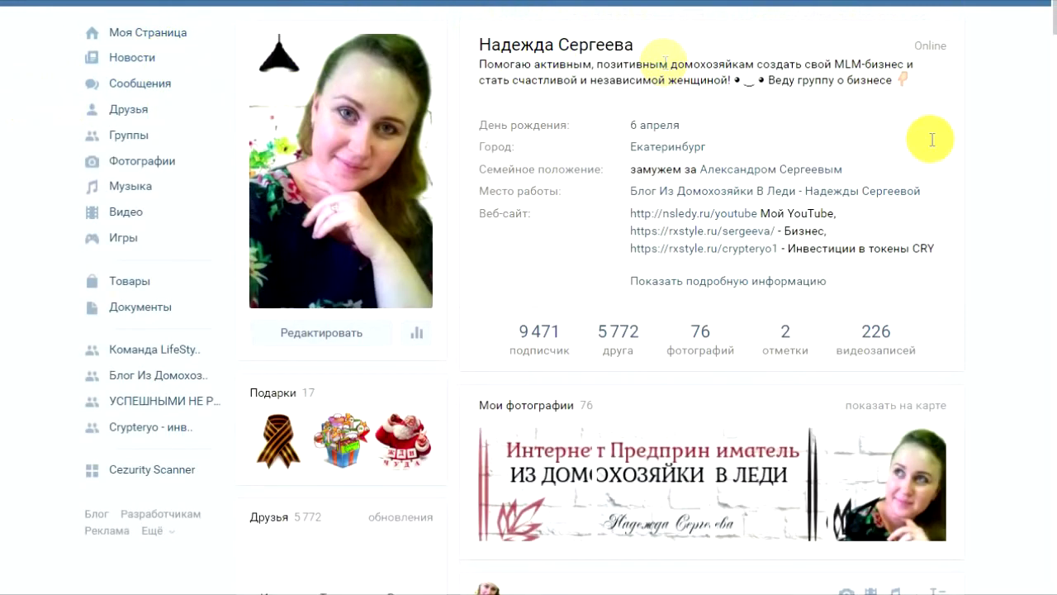
# Step: Examine the older posts and comments further down the personal profile's wall
pyautogui.scroll(-15, 982, 149)
pyautogui.scroll(-10, 981, 165)
pyautogui.scroll(-9, 981, 165)
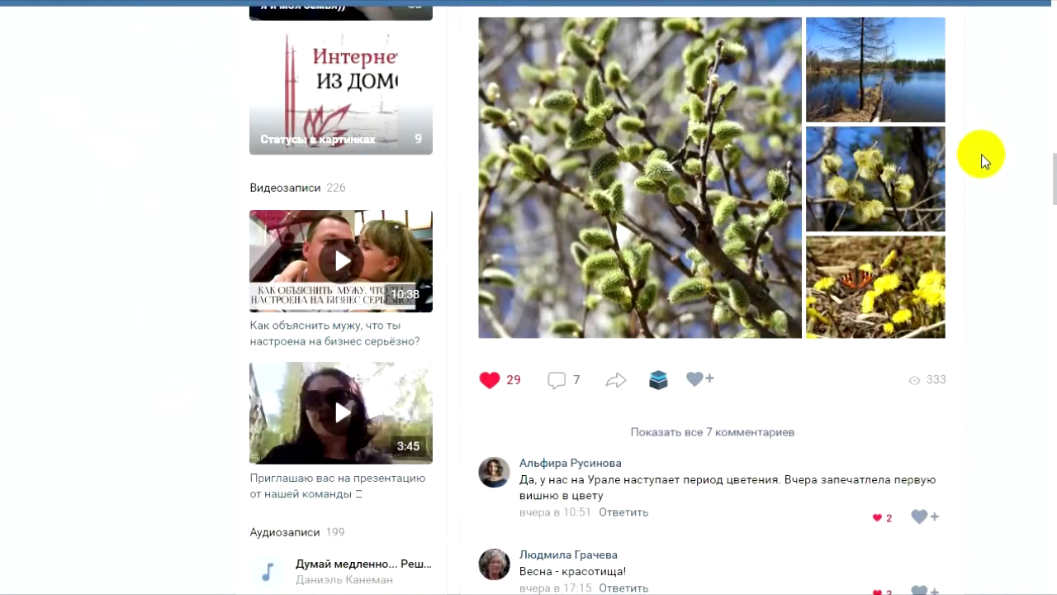
pyautogui.scroll(-4, 981, 154)
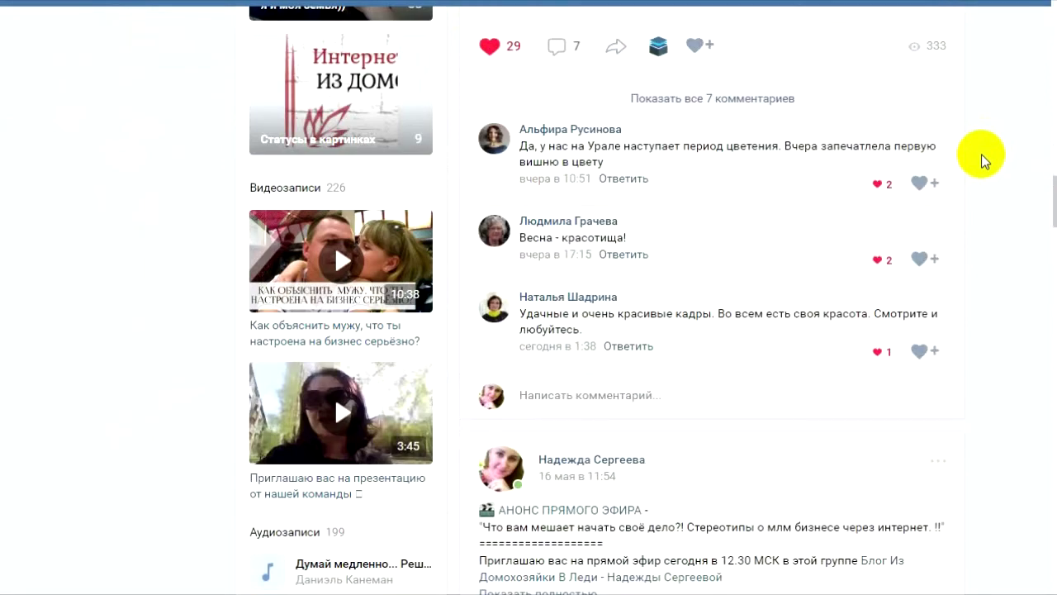
pyautogui.scroll(-6, 981, 154)
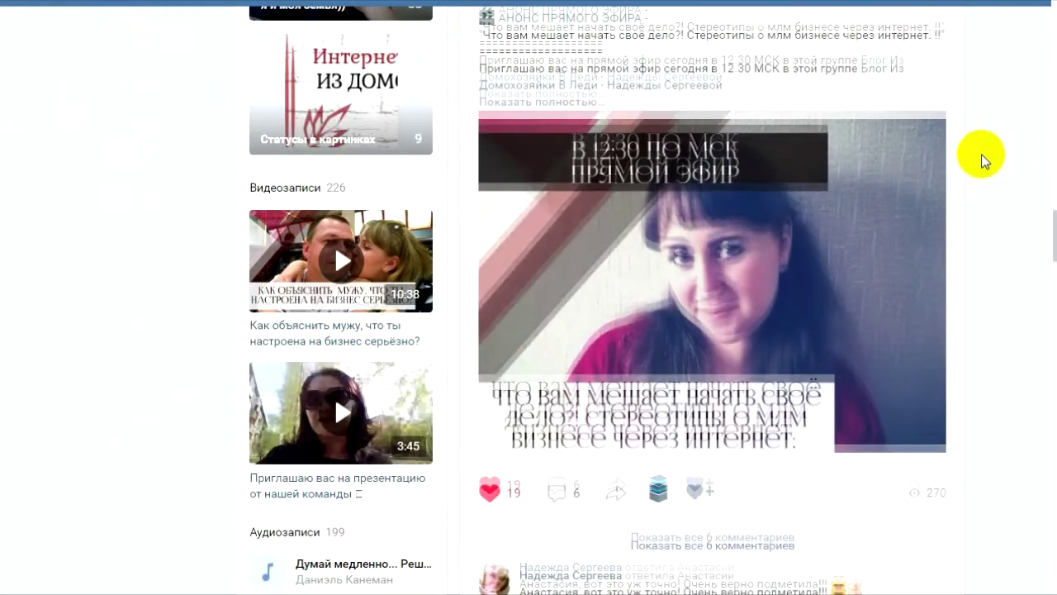
pyautogui.scroll(-5, 981, 153)
# Step: Open the Блог Из Домохозяйки В Леди community, review the questionnaires behind its КОНСУЛЬТАЦИЯ link, and close them
pyautogui.click(58, 130)
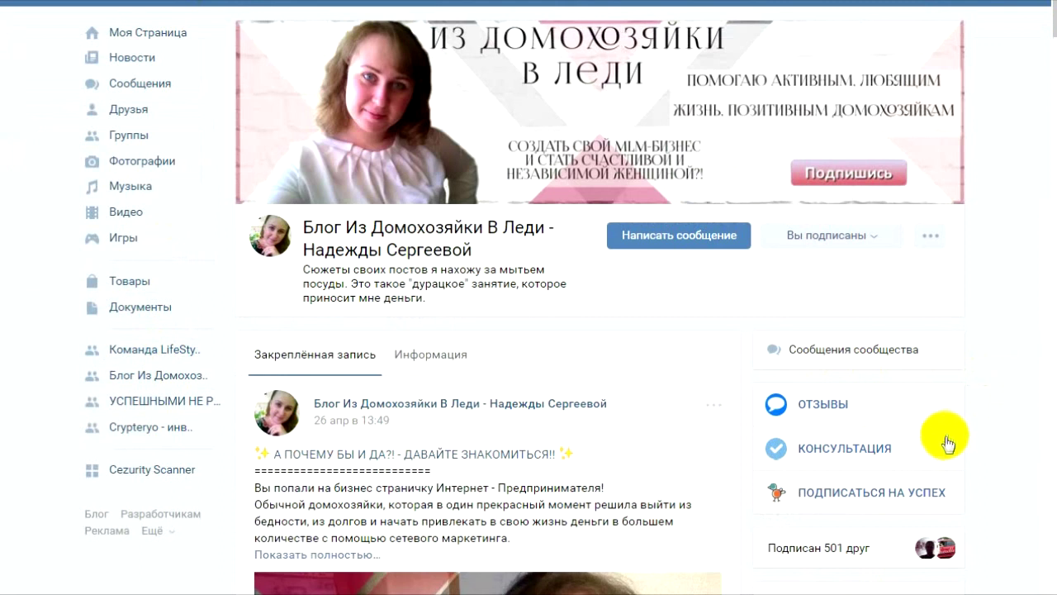
pyautogui.click(946, 453)
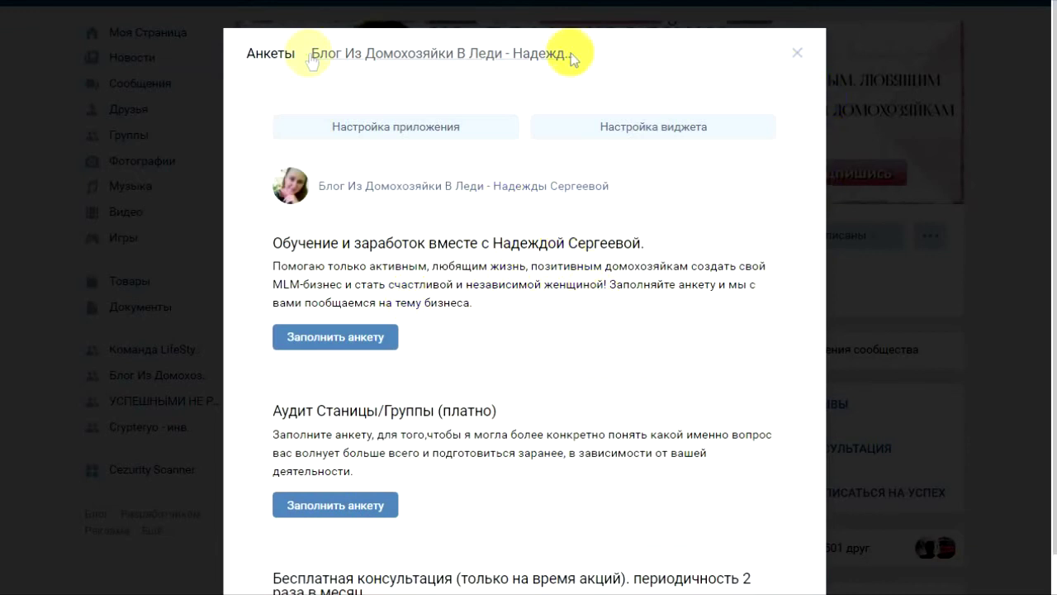
pyautogui.click(796, 56)
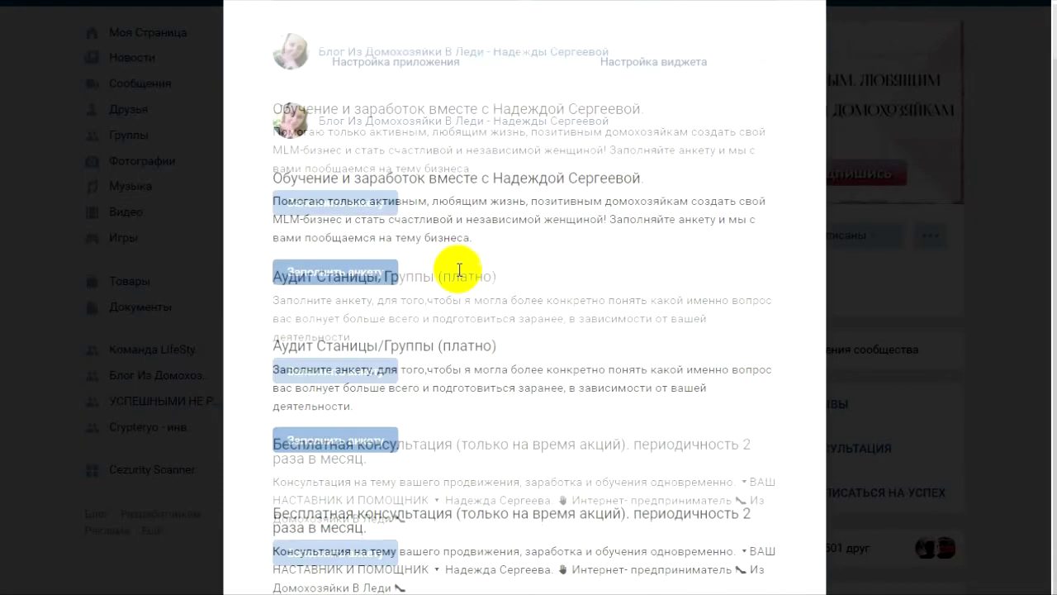
pyautogui.scroll(-2, 455, 272)
pyautogui.scroll(3, 767, 241)
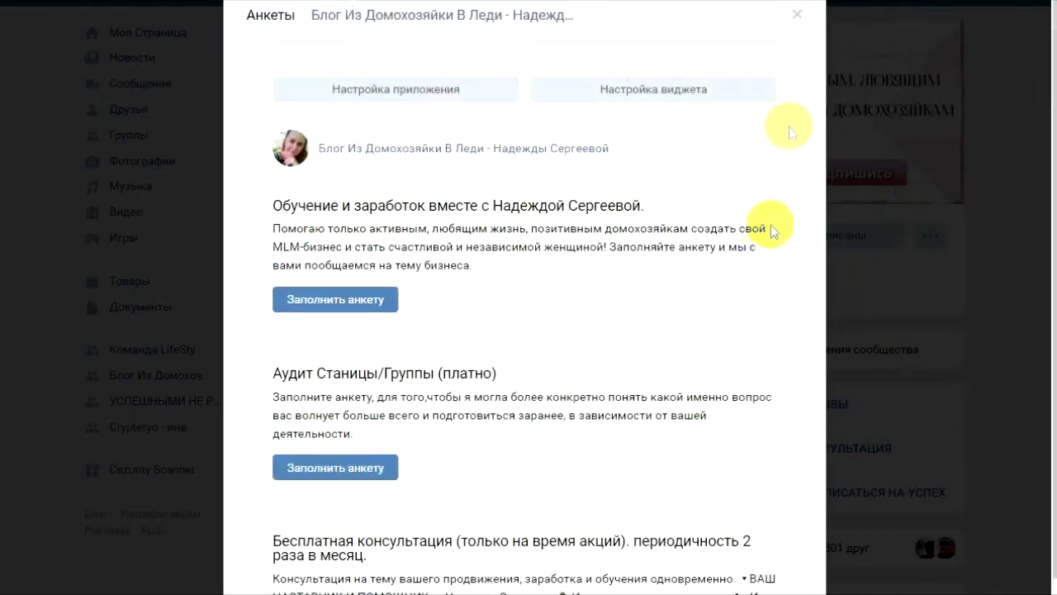
pyautogui.click(796, 15)
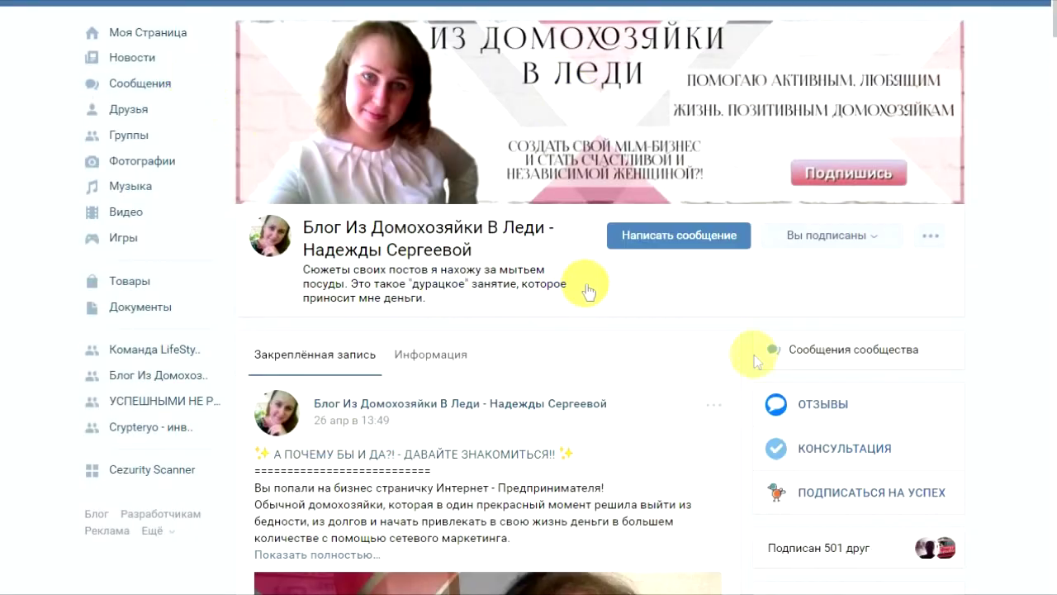